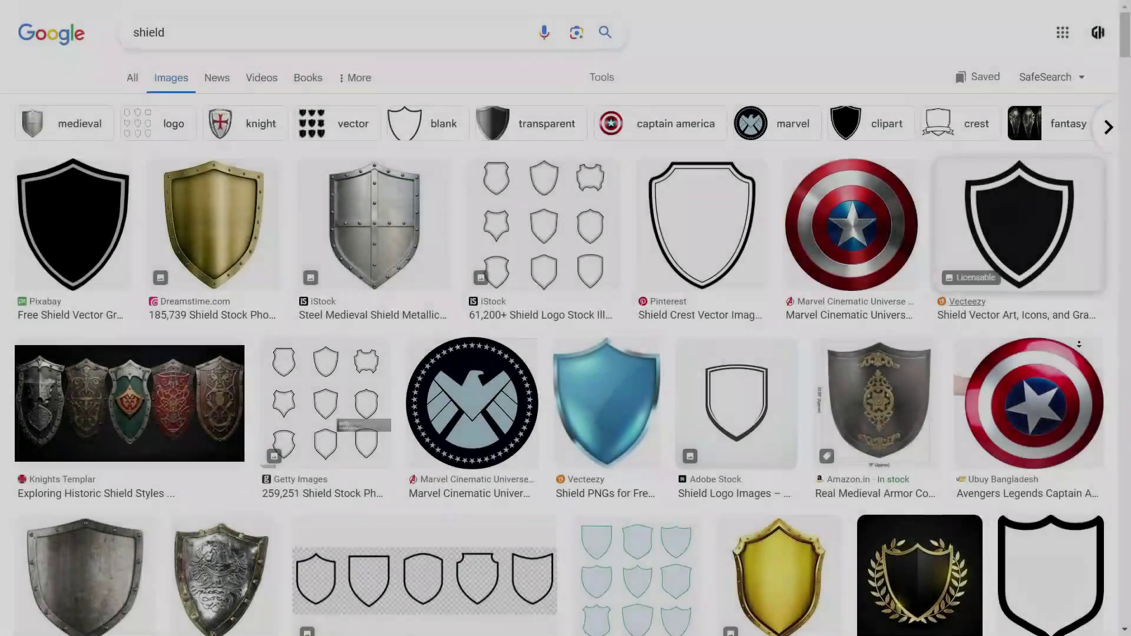
Step: Scroll down through the 'shield' image results to browse shield shapes for reference
scroll(1080, 343, down, 5)
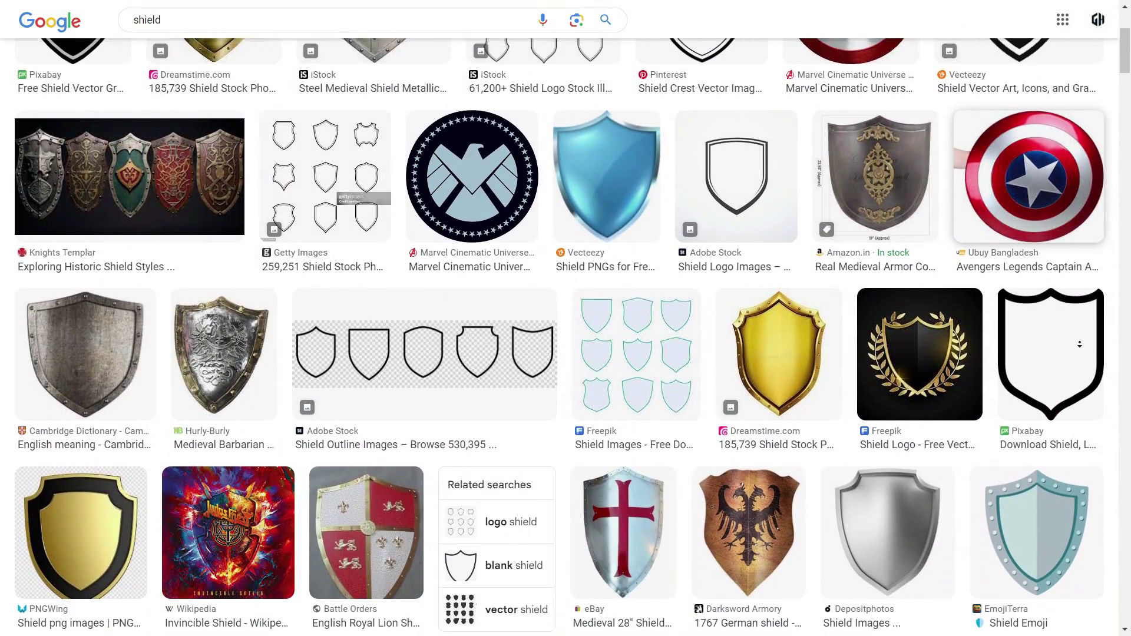
scroll(1079, 344, down, 5)
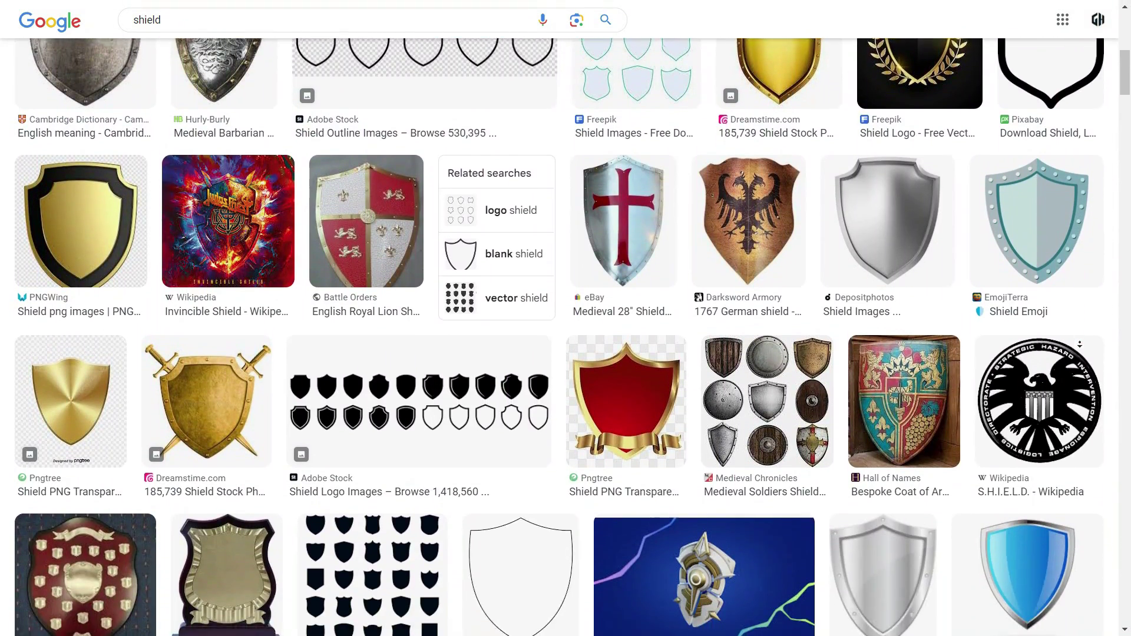
scroll(1080, 343, down, 5)
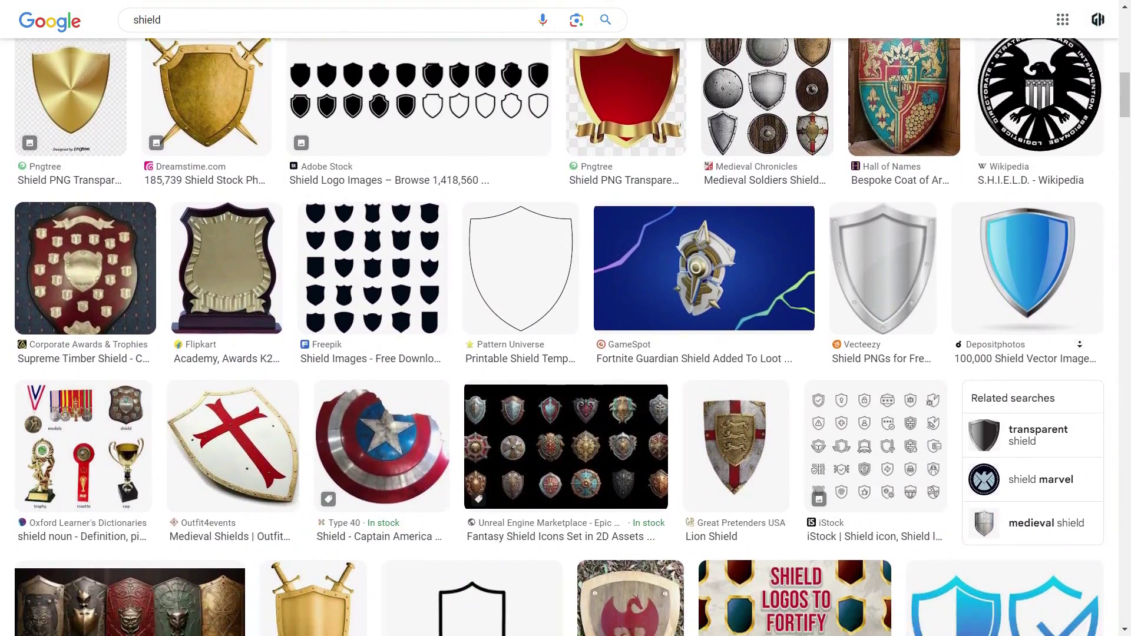
scroll(1079, 343, down, 5)
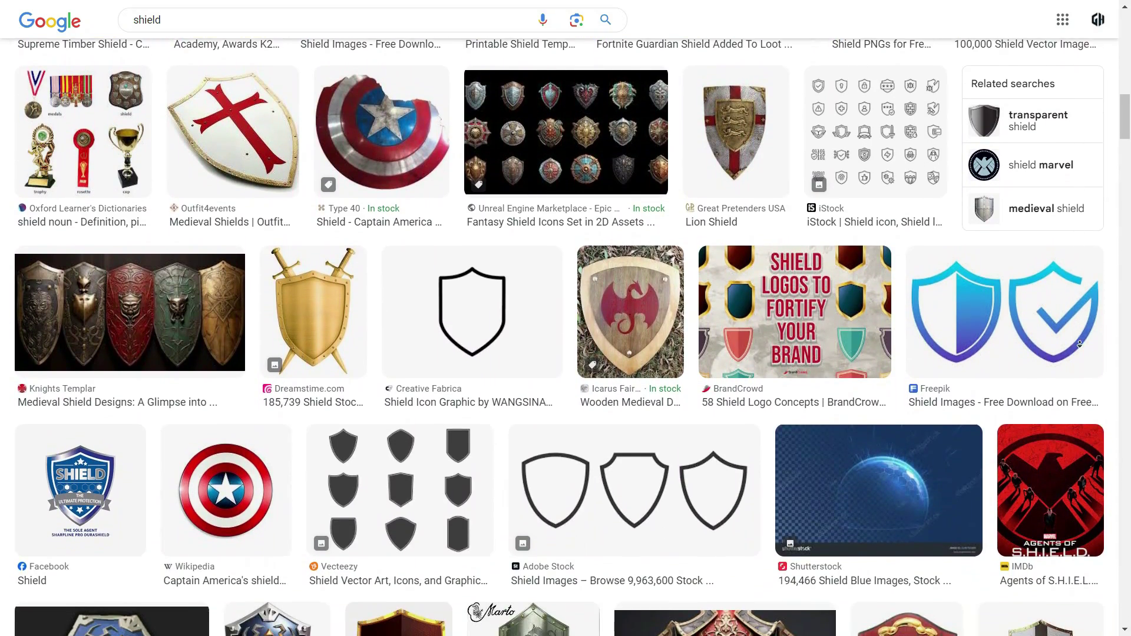
scroll(1080, 345, down, 5)
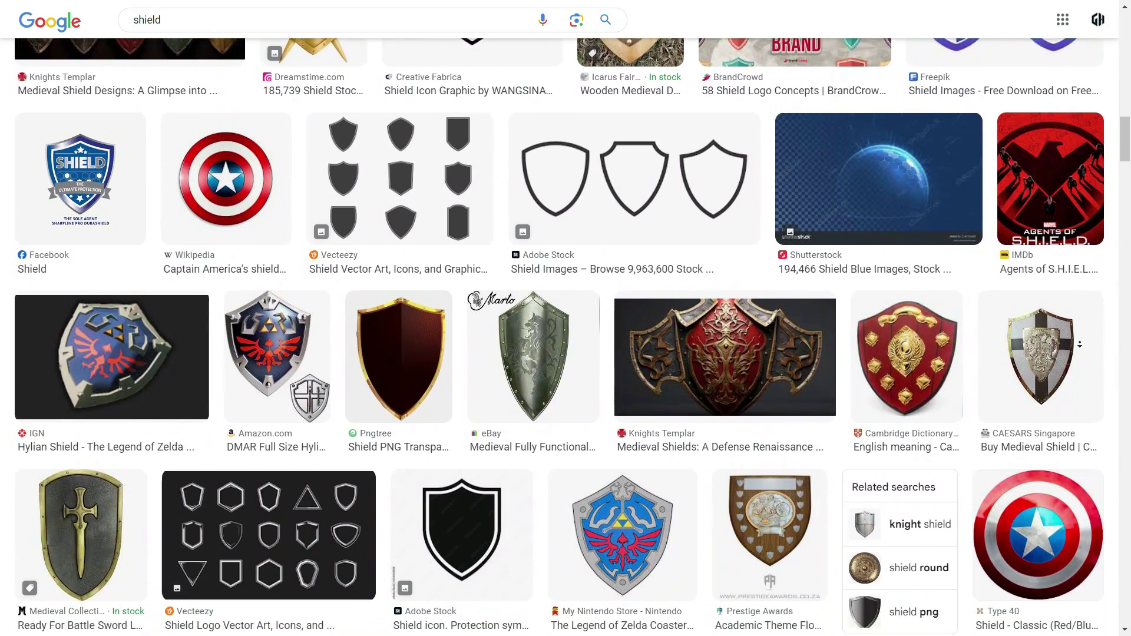
scroll(1079, 344, down, 5)
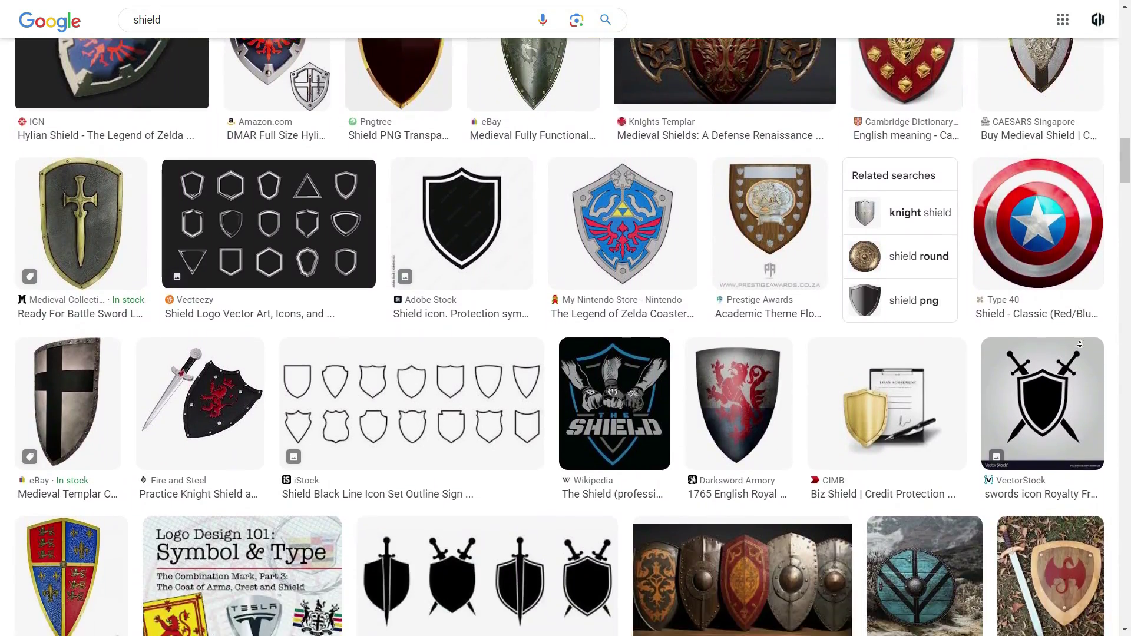
scroll(1079, 344, down, 5)
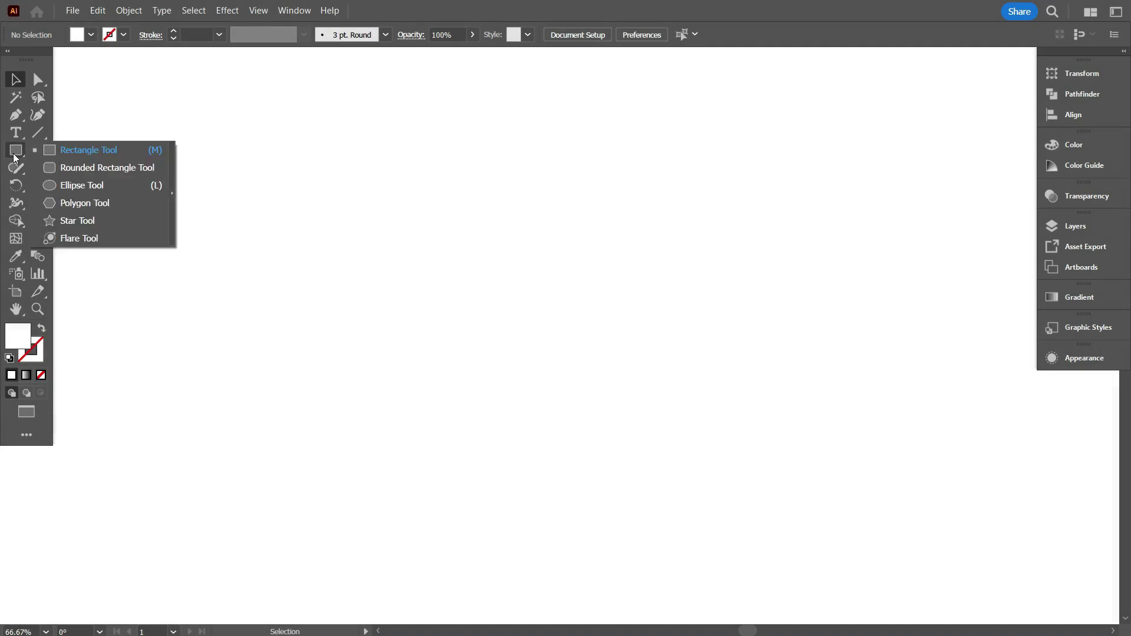
Step: Draw a circle with the Ellipse Tool, giving it a black stroke and no fill
click(64, 185)
drag(331, 265, 516, 463)
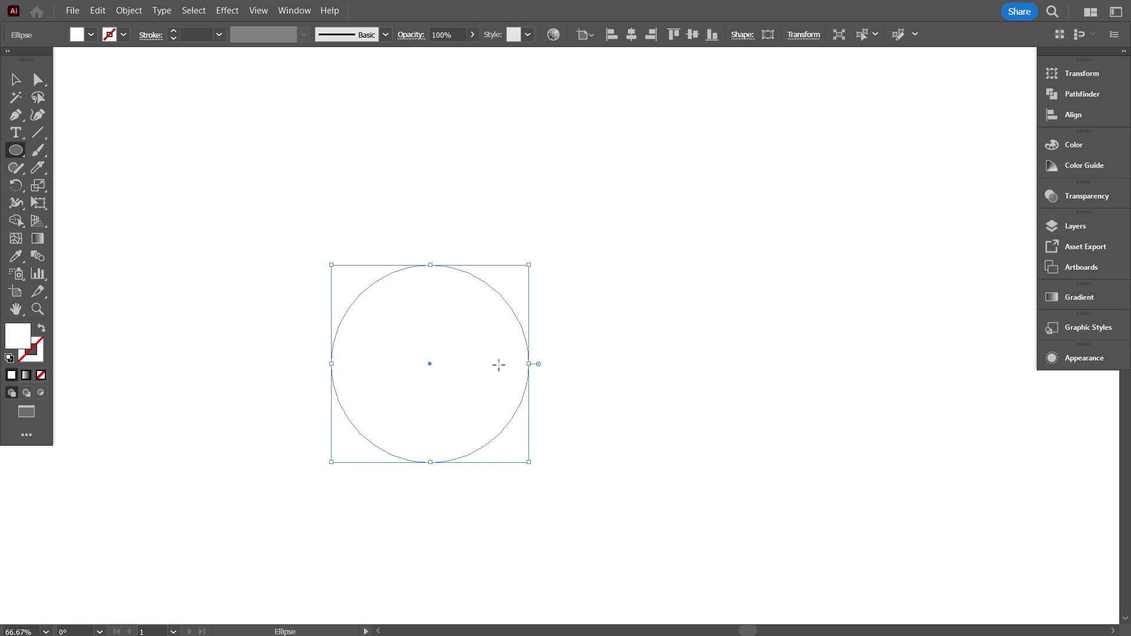
click(123, 34)
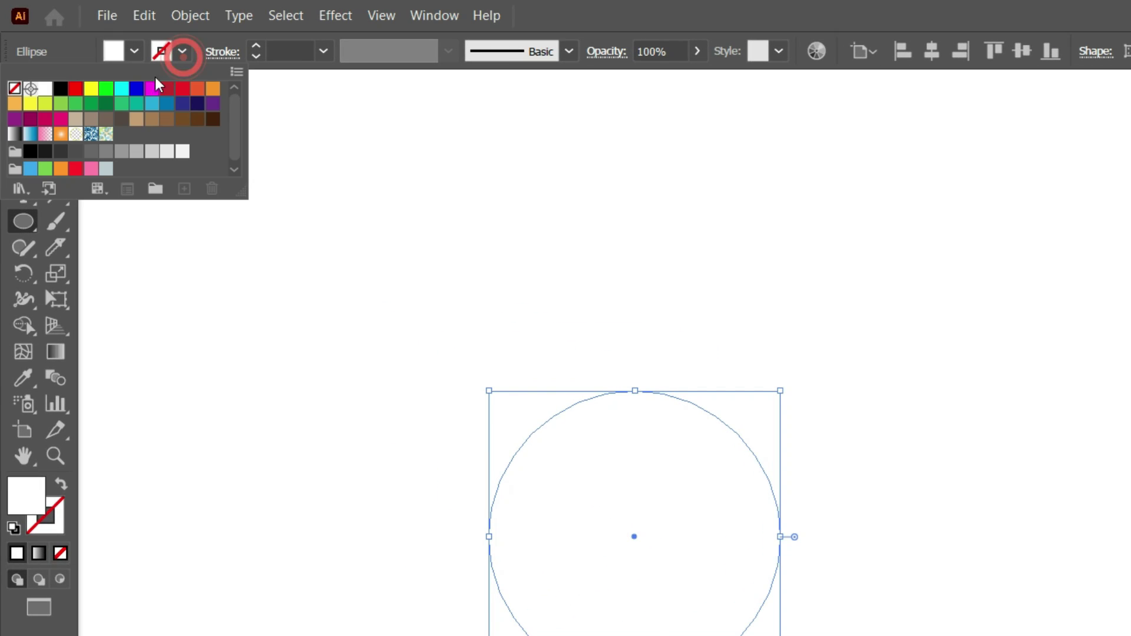
click(60, 88)
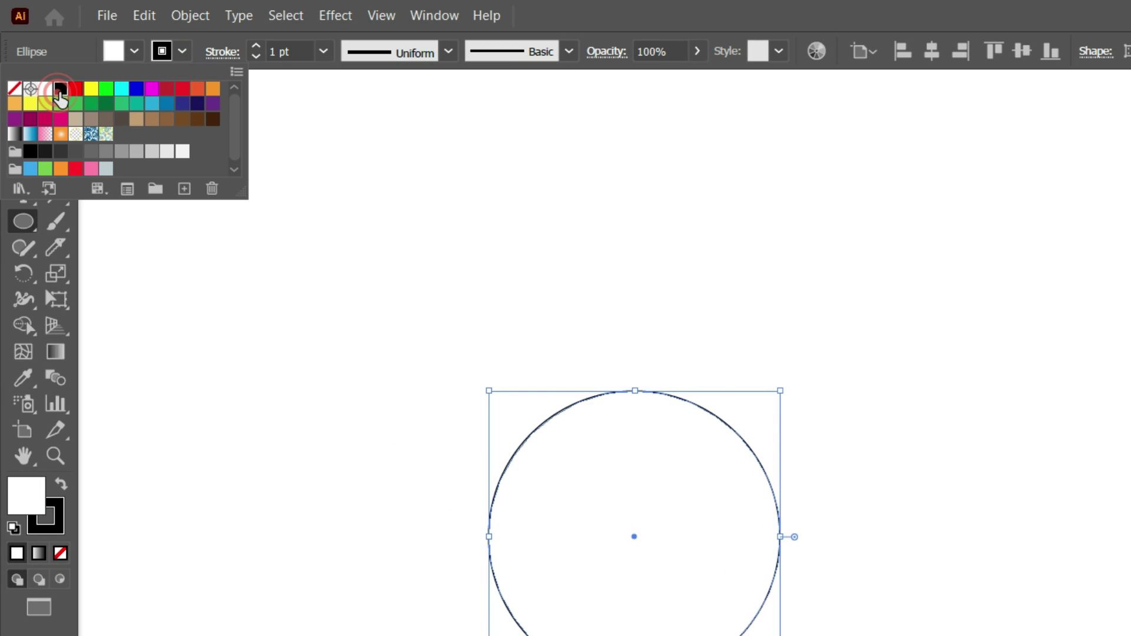
click(135, 53)
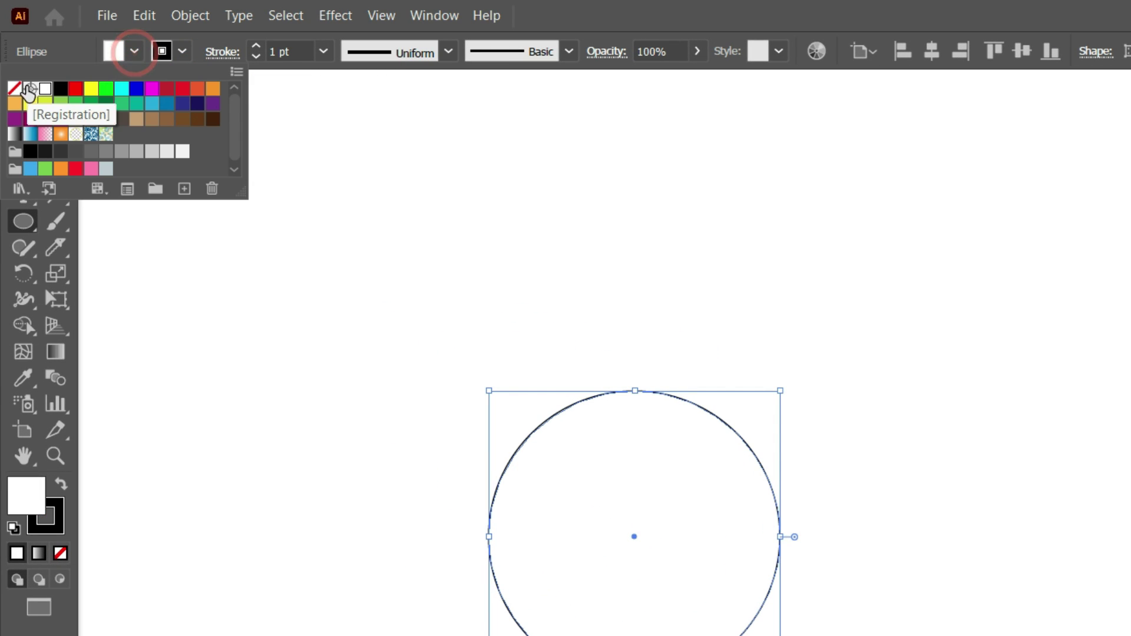
click(18, 89)
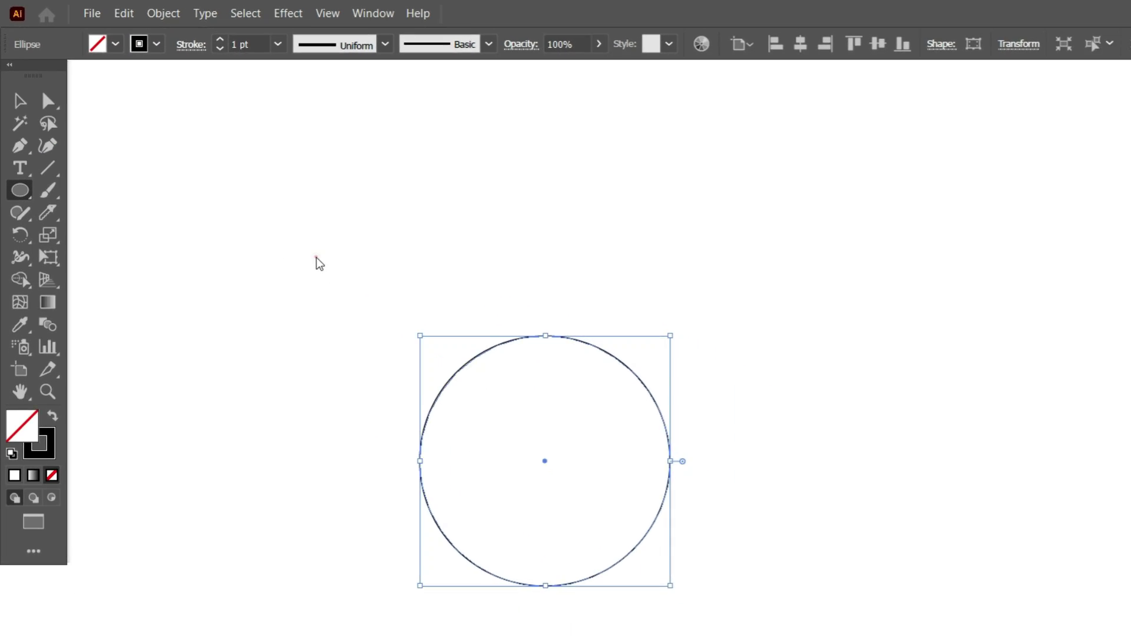
Step: Alt-drag an overlapping copy of the circle to the right
click(316, 257)
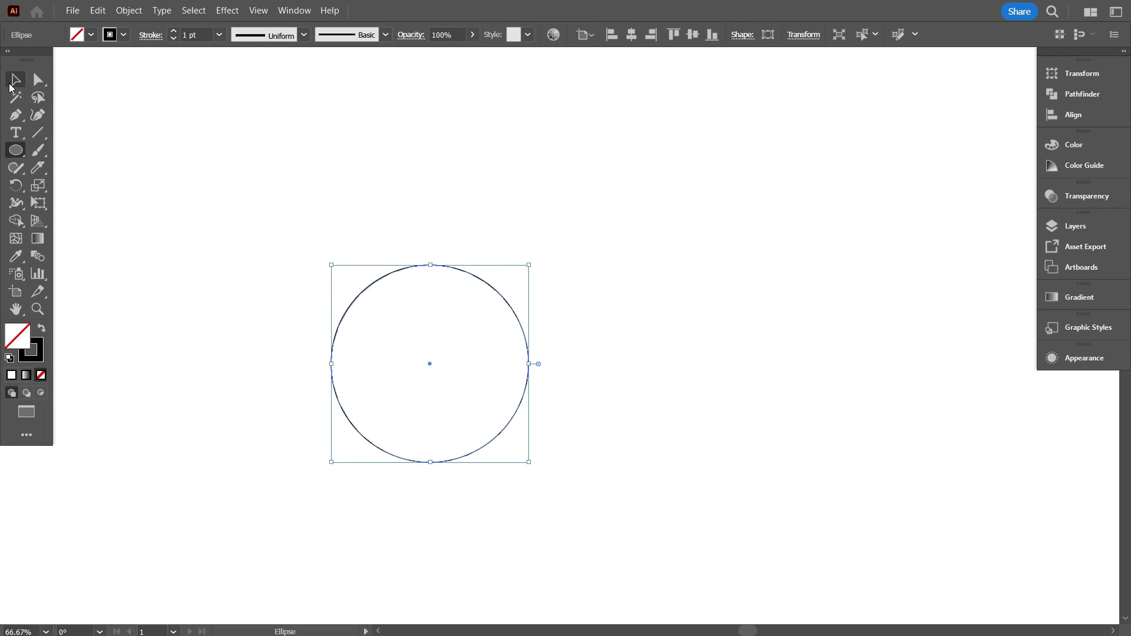
click(10, 88)
click(361, 372)
key(ctrl+1)
drag(273, 232, 437, 324)
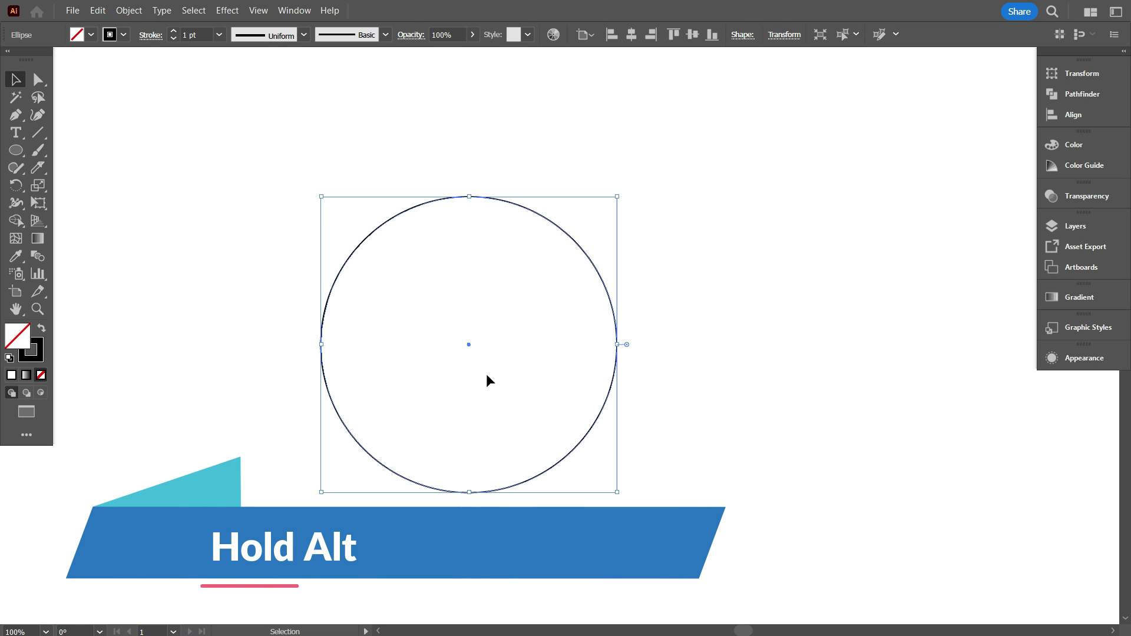
drag(578, 447, 688, 448)
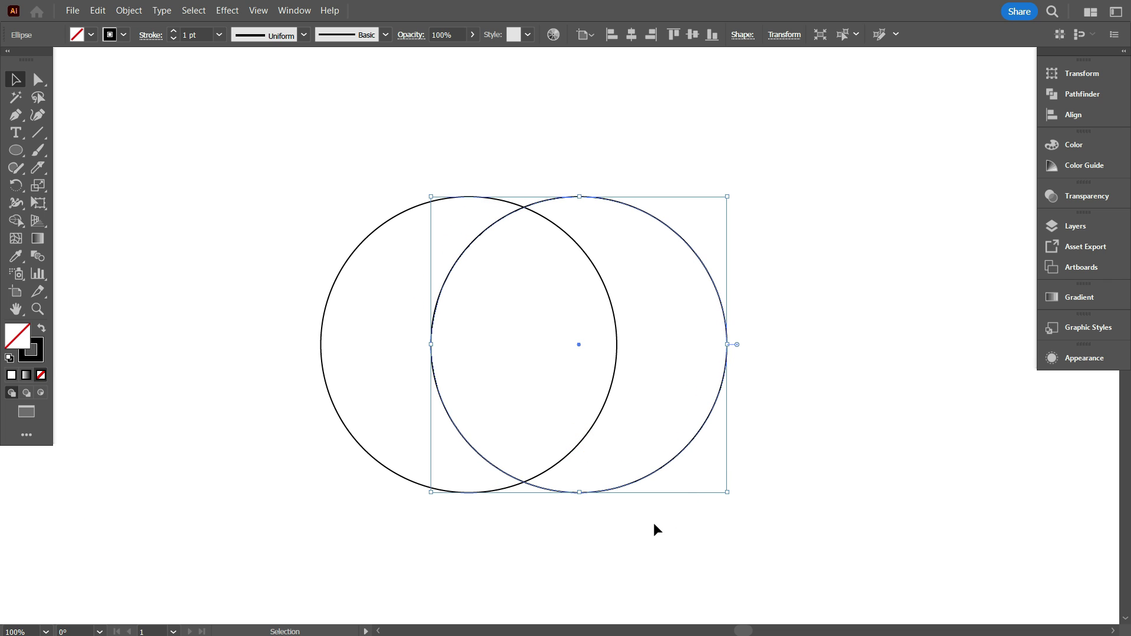
click(646, 538)
scroll(568, 487, down, 1)
key(ctrl+1)
scroll(577, 403, up, 1)
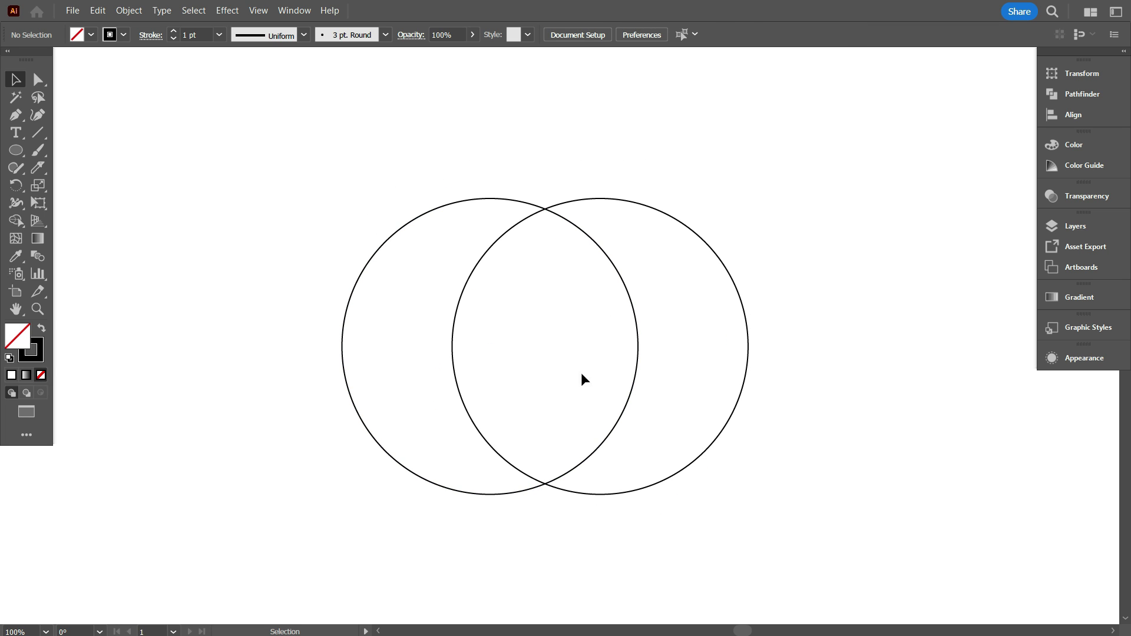
Step: Draw a vertical line through the right circle's leftmost point
click(38, 133)
scroll(427, 265, up, 1)
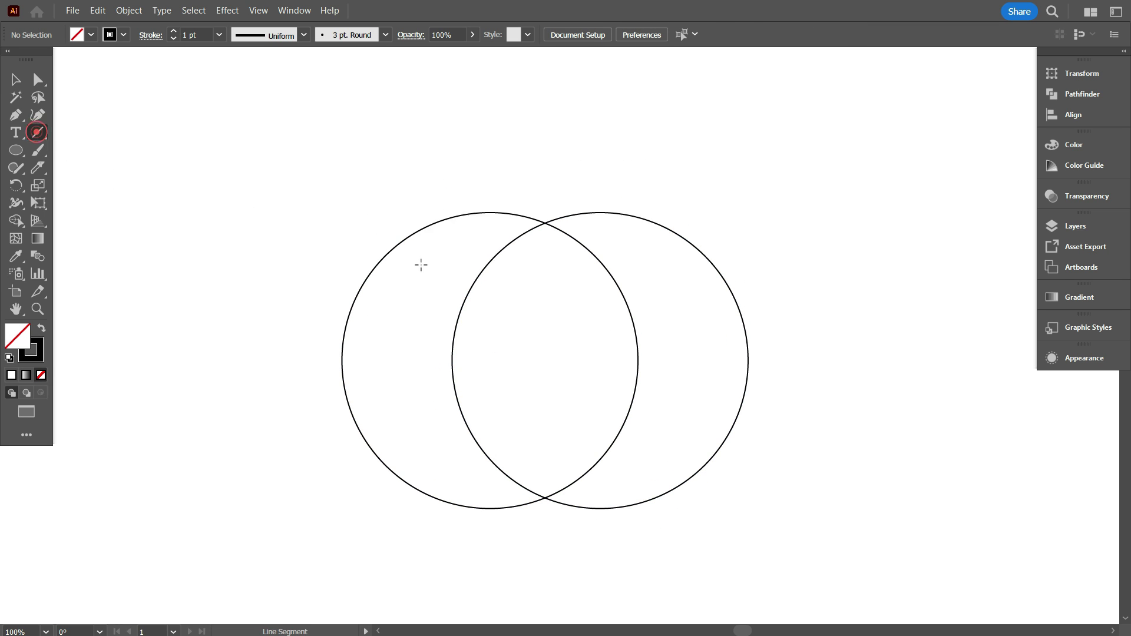
scroll(444, 269, down, 1)
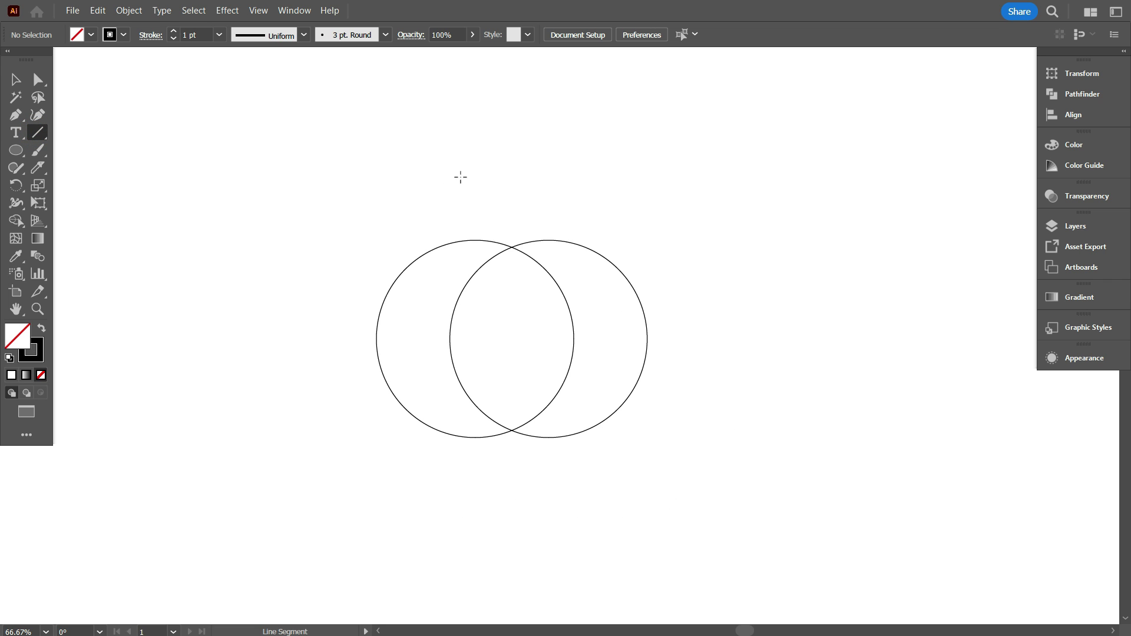
drag(448, 179, 500, 477)
Step: Copy the line over to the left circle's rightmost point
click(16, 80)
scroll(396, 357, up, 1)
alt+drag(478, 403, 665, 405)
scroll(475, 379, down, 1)
click(553, 506)
scroll(622, 433, up, 1)
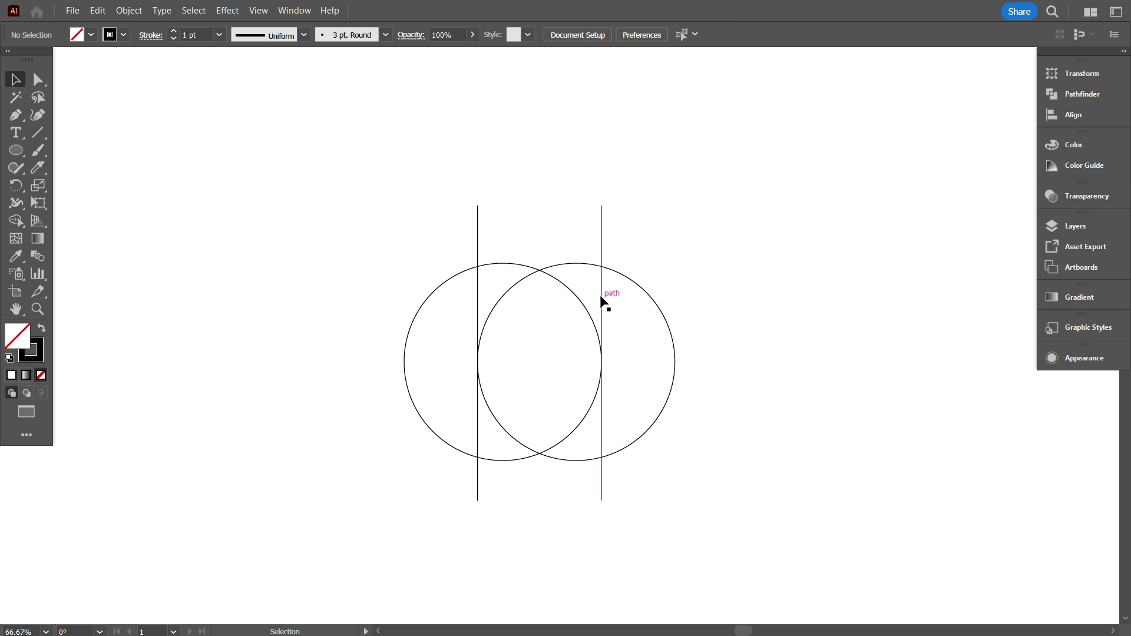
scroll(544, 301, up, 2)
scroll(538, 252, down, 1)
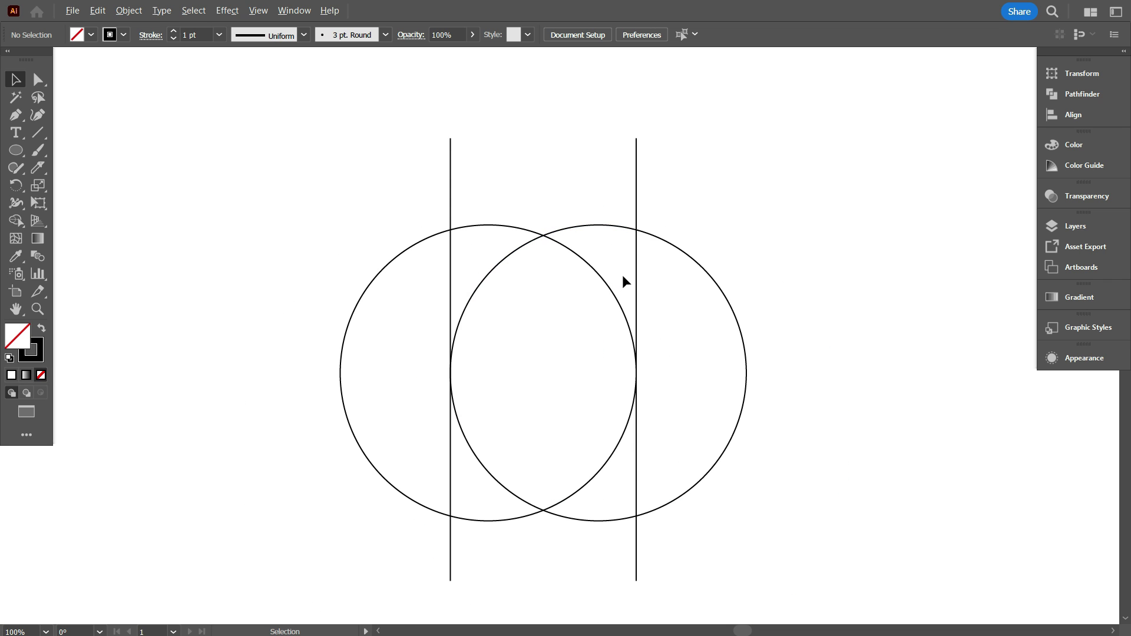
Step: Place a third line copy through the points where the circles cross
drag(636, 287, 545, 271)
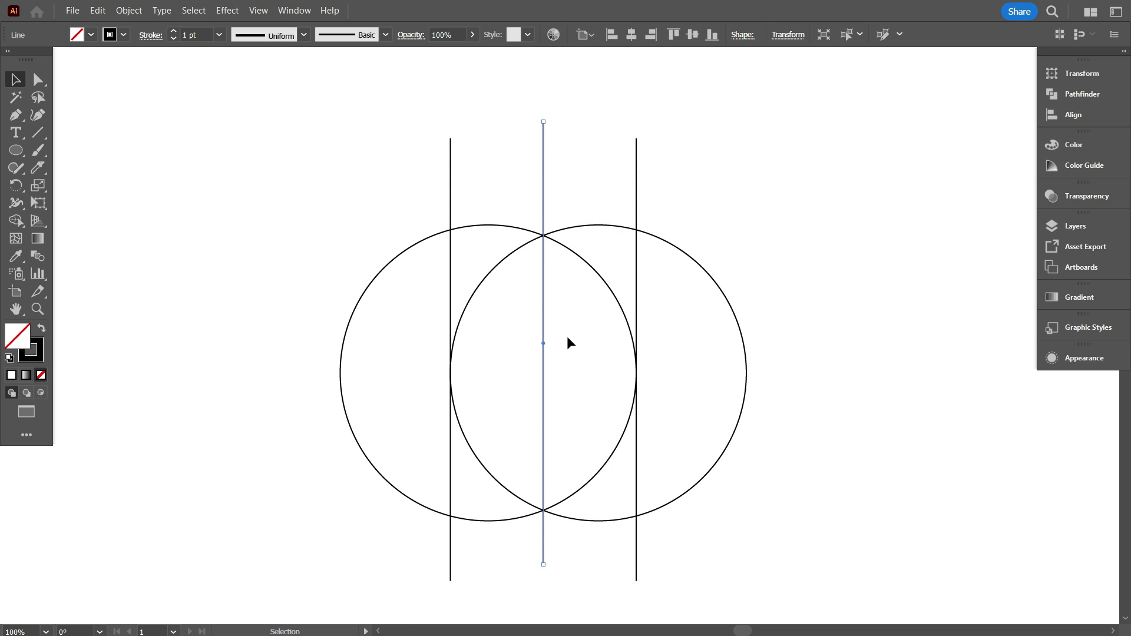
click(569, 341)
scroll(494, 359, down, 2)
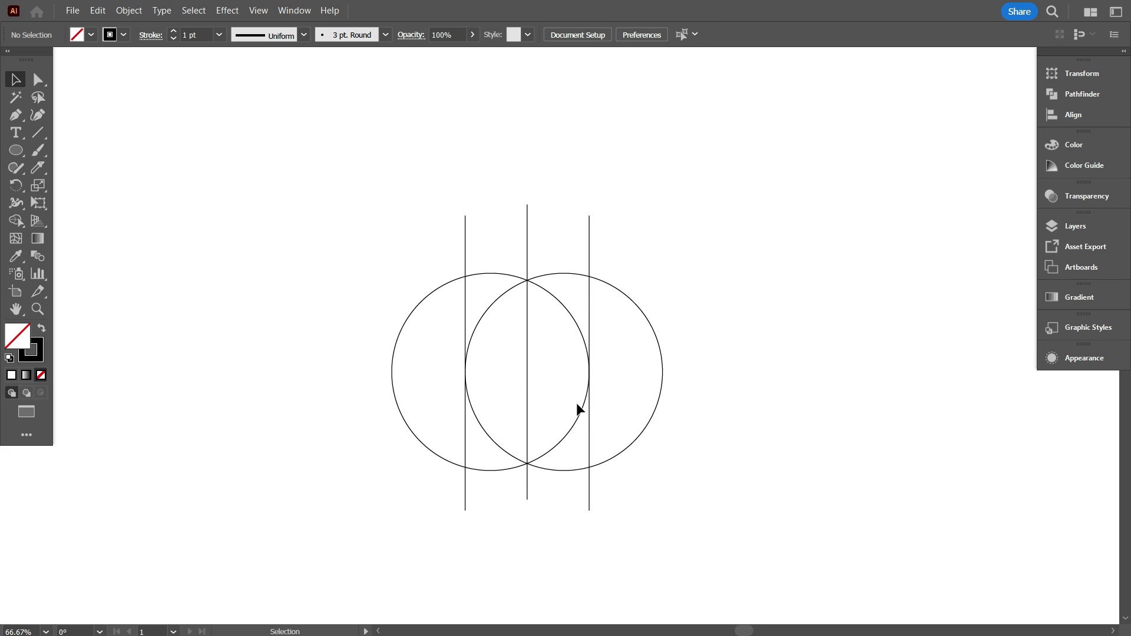
scroll(526, 324, up, 1)
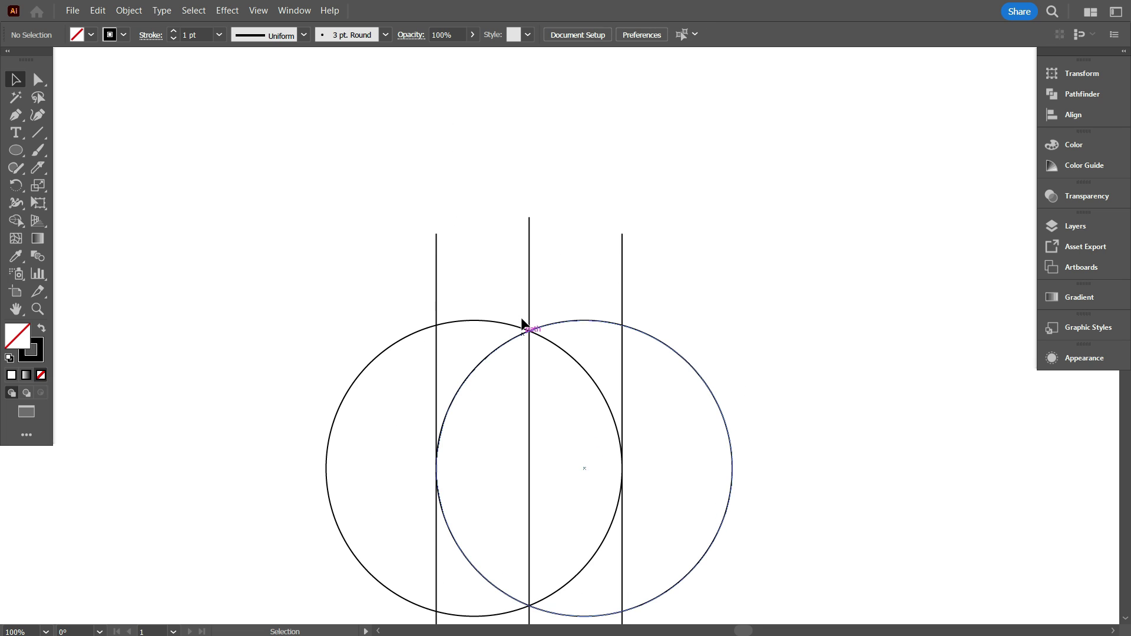
scroll(533, 319, down, 1)
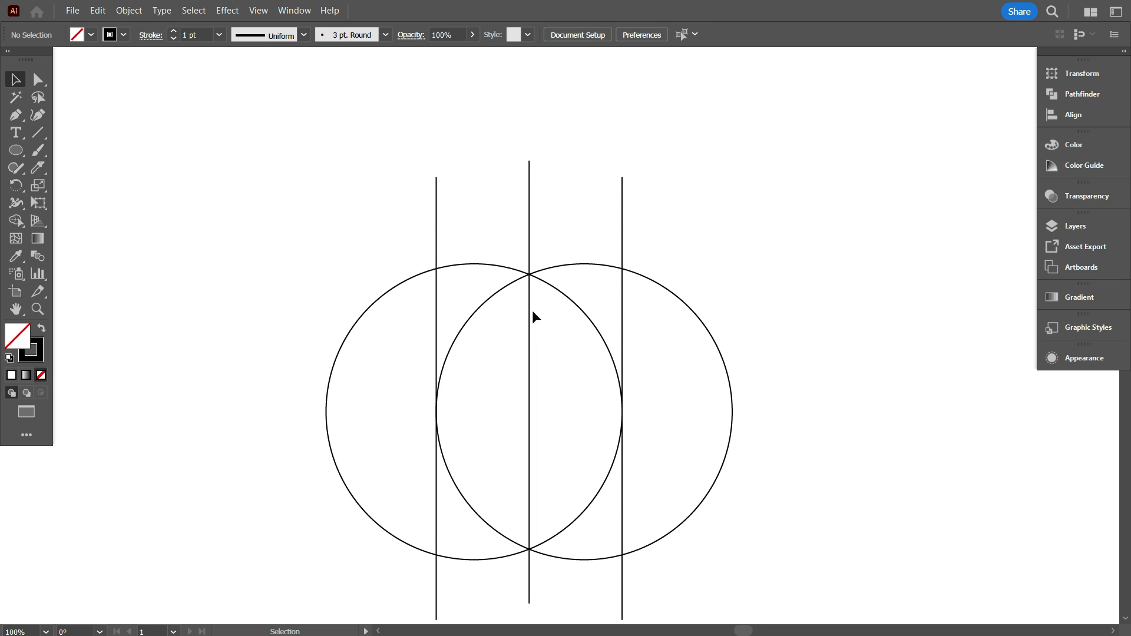
scroll(519, 283, down, 1)
Step: Draw a smaller circle spanning the two outer vertical lines
click(16, 150)
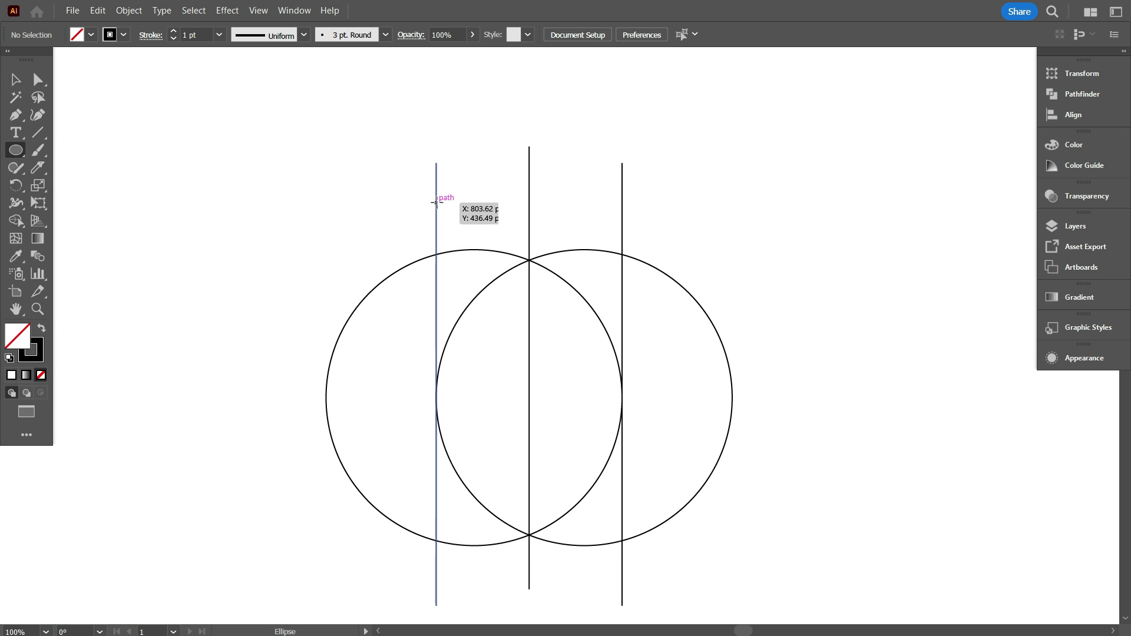
drag(436, 202, 622, 322)
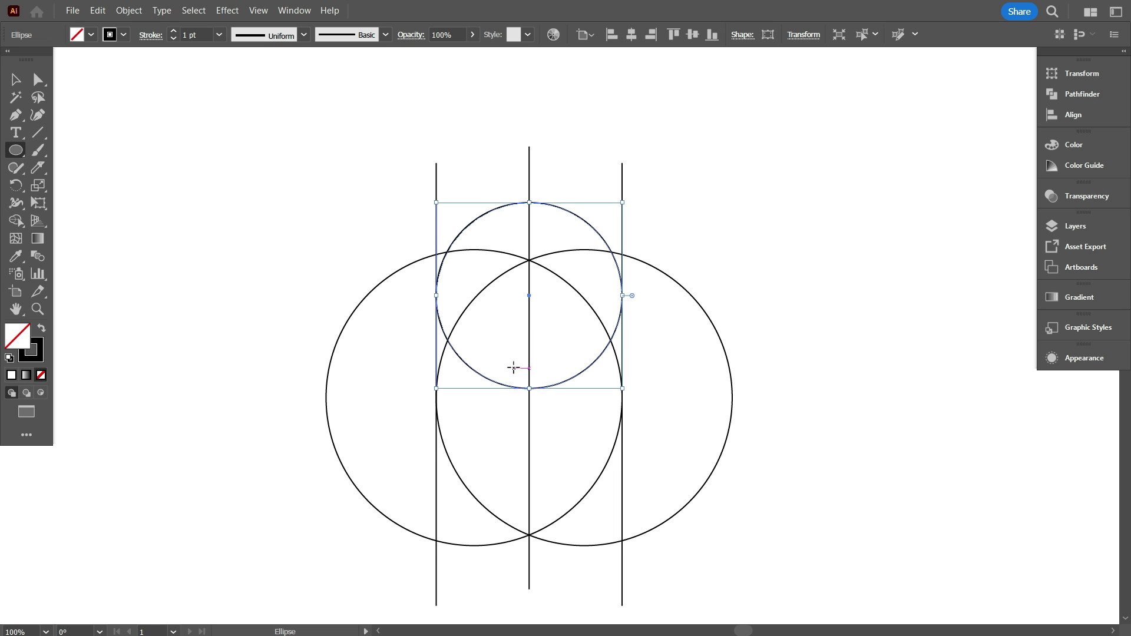
scroll(513, 367, up, 1)
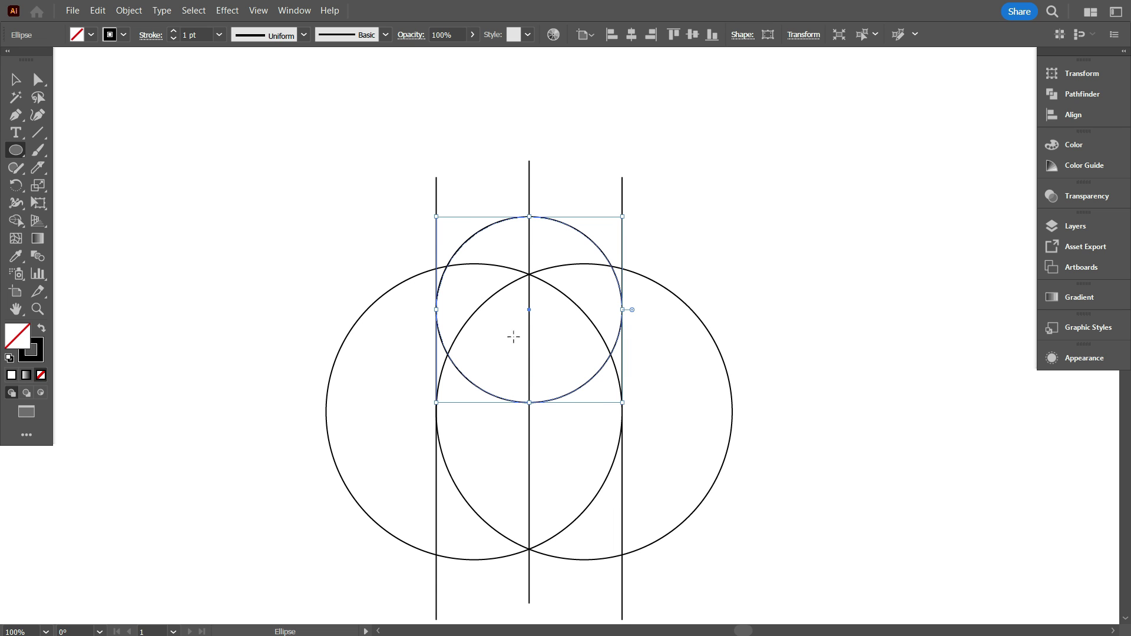
scroll(509, 334, up, 3)
Step: Move the small circle up and to the left and resize it
key(v)
click(268, 227)
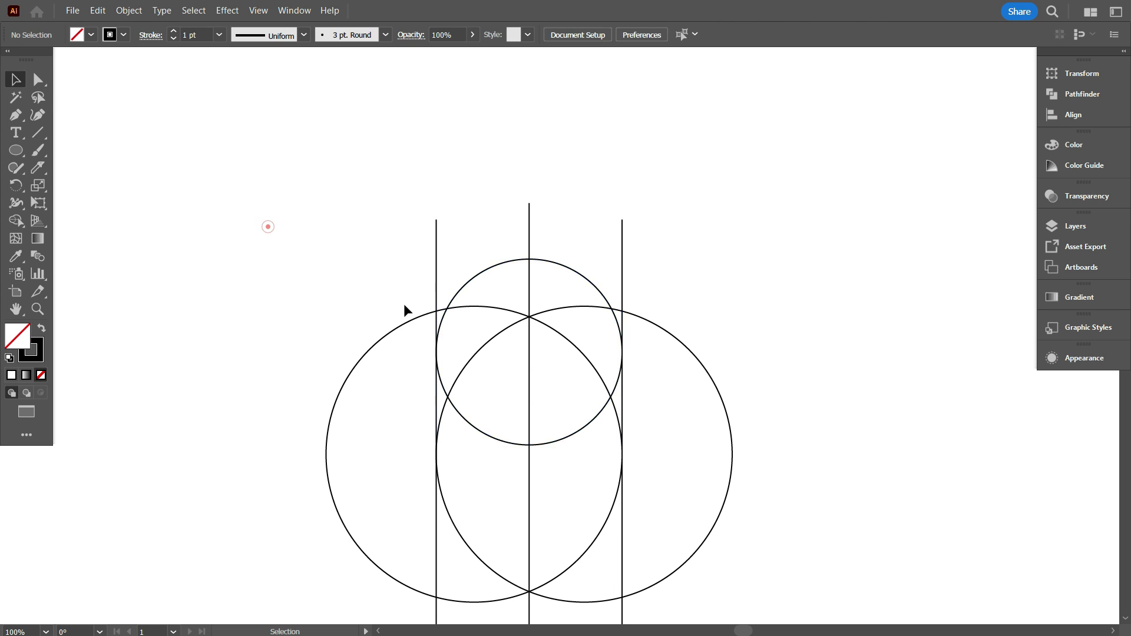
drag(564, 440, 471, 394)
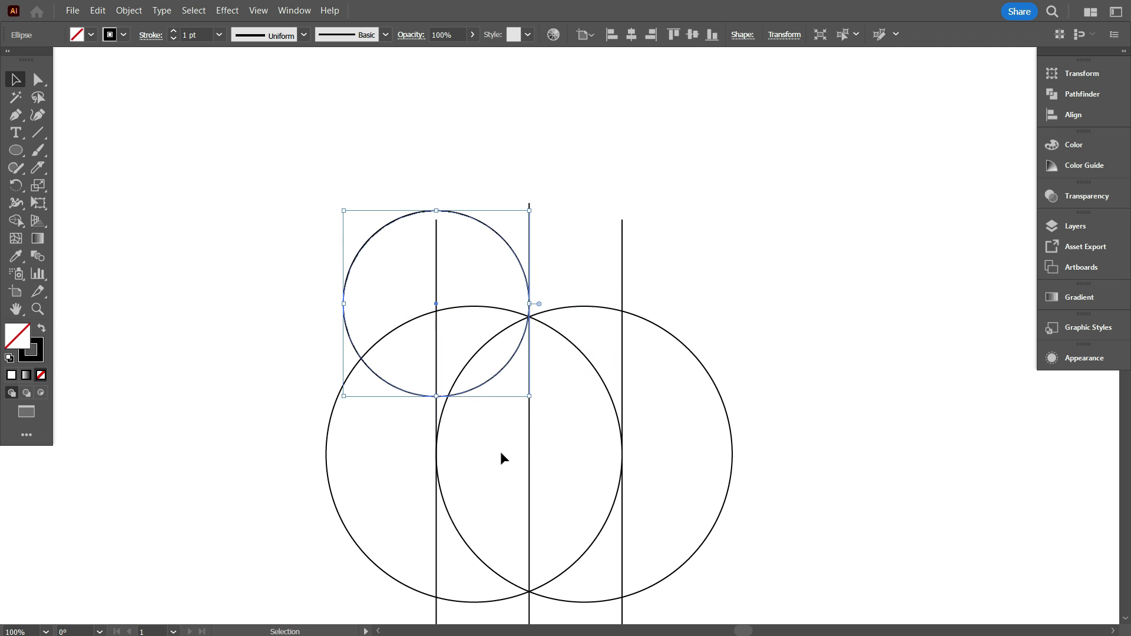
click(501, 453)
scroll(514, 389, up, 1)
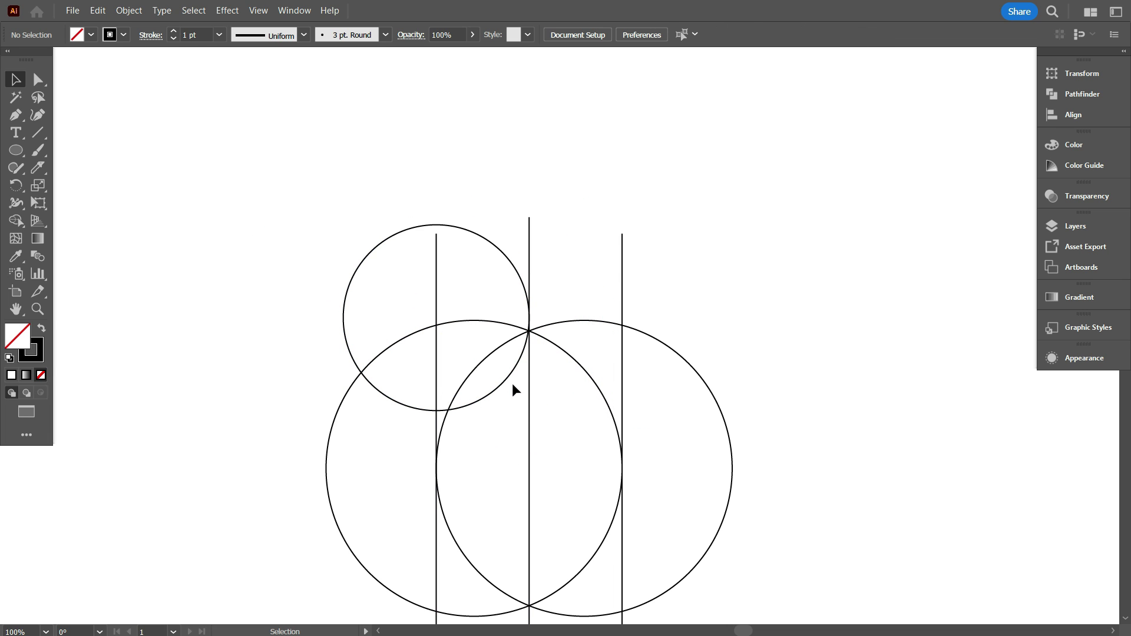
scroll(514, 389, up, 1)
click(529, 333)
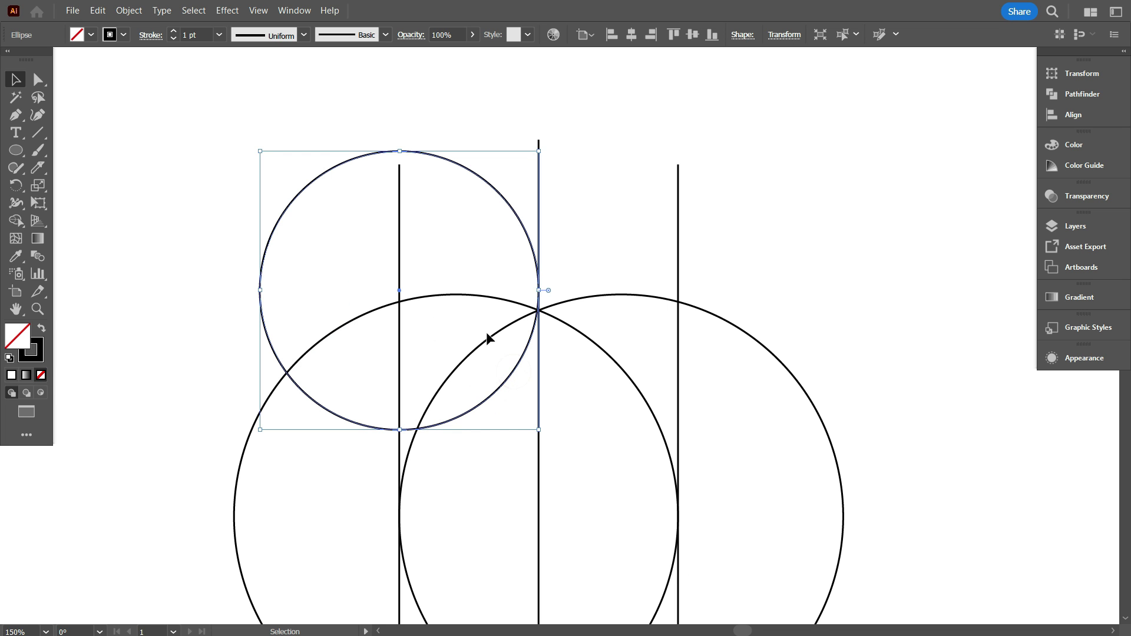
drag(541, 289, 592, 314)
Step: Remove the resized small circle
click(575, 429)
scroll(576, 429, down, 5)
scroll(469, 316, down, 1)
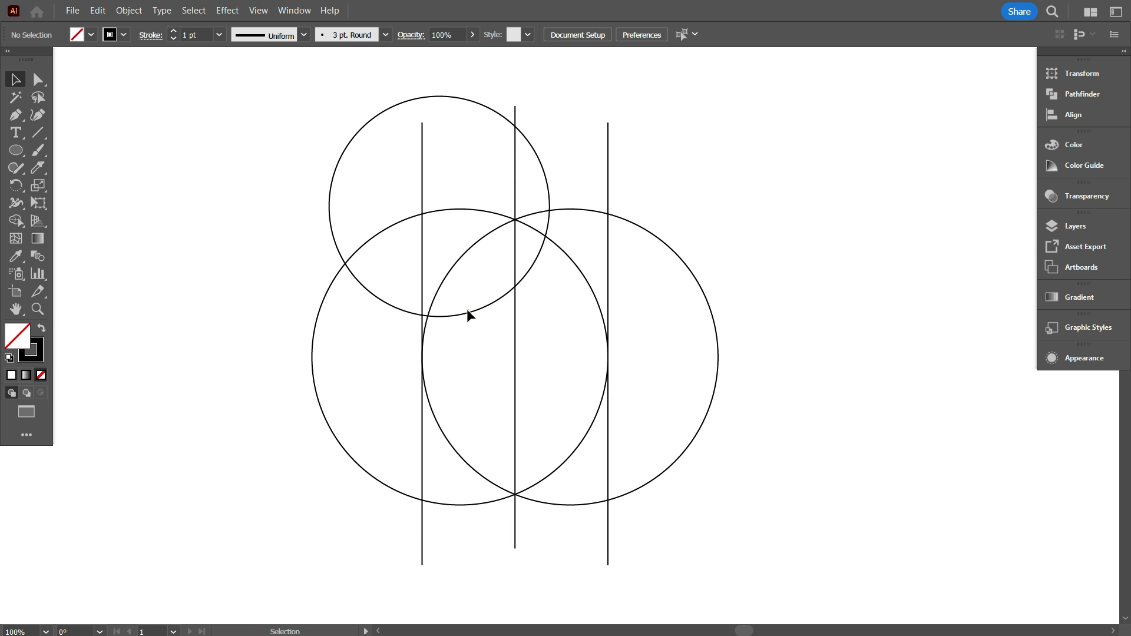
click(330, 209)
drag(330, 208, 295, 204)
scroll(302, 258, up, 4)
key(Delete)
Step: Set the small circle over the left lines and Alt-drag a copy to the right
drag(677, 278, 693, 389)
drag(672, 525, 512, 295)
scroll(513, 336, up, 3)
drag(250, 95, 291, 126)
scroll(449, 382, up, 2)
drag(388, 139, 399, 172)
scroll(504, 399, down, 2)
click(503, 396)
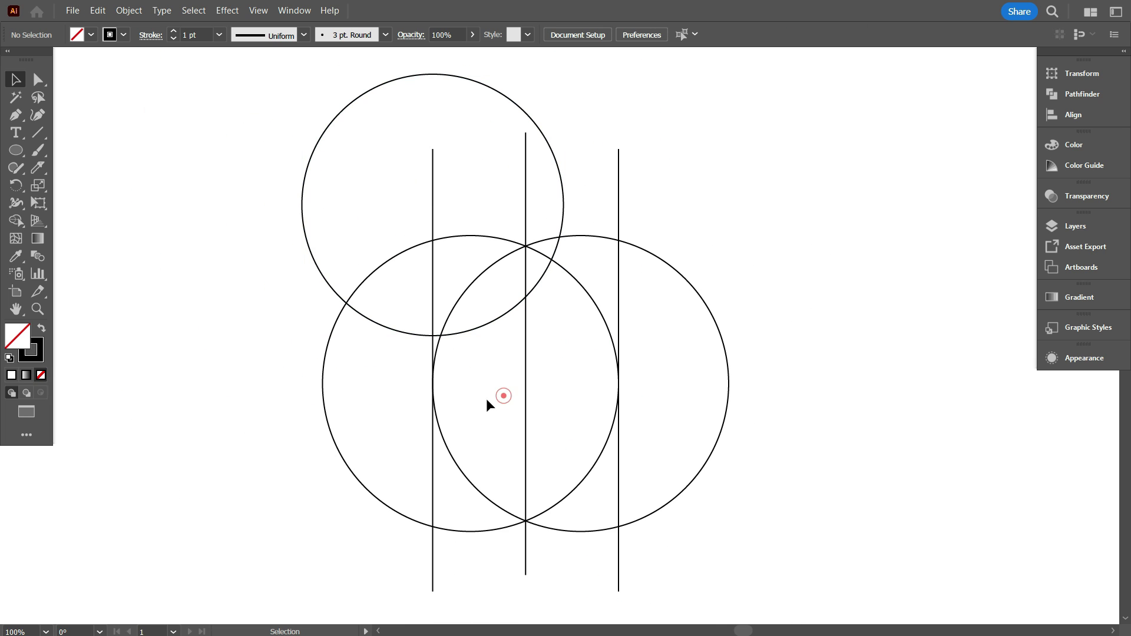
mouse_move(496, 320)
mouse_down()
mouse_move(610, 331)
mouse_move(684, 319)
mouse_up()
Step: Top-align the two upper circles and group them
click(835, 272)
scroll(807, 325, up, 1)
scroll(676, 336, up, 1)
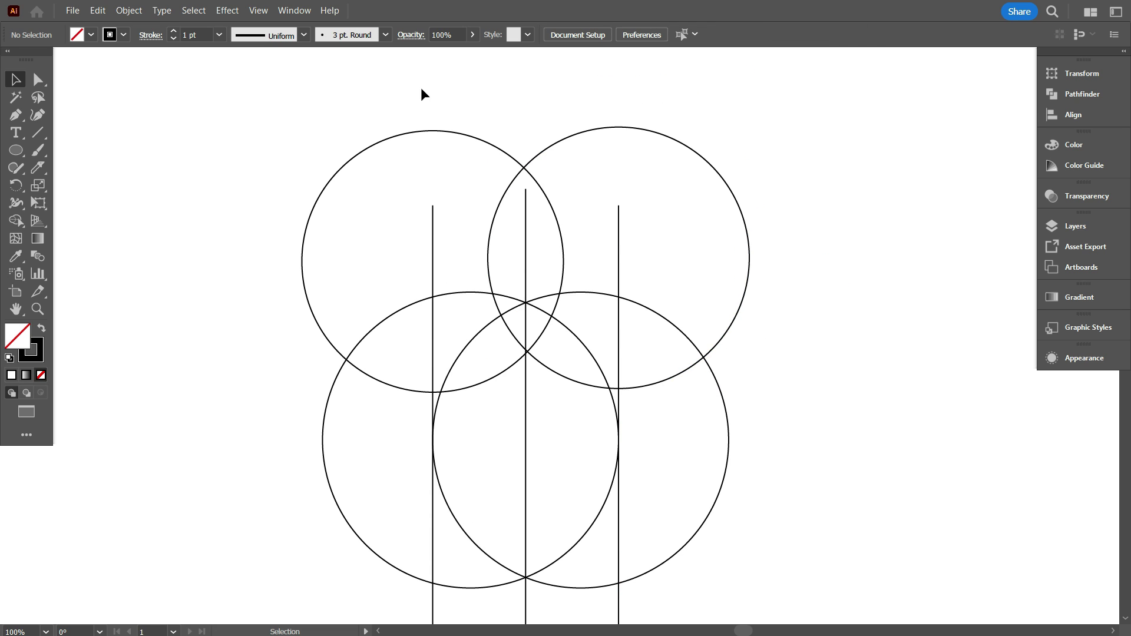
drag(552, 154, 596, 169)
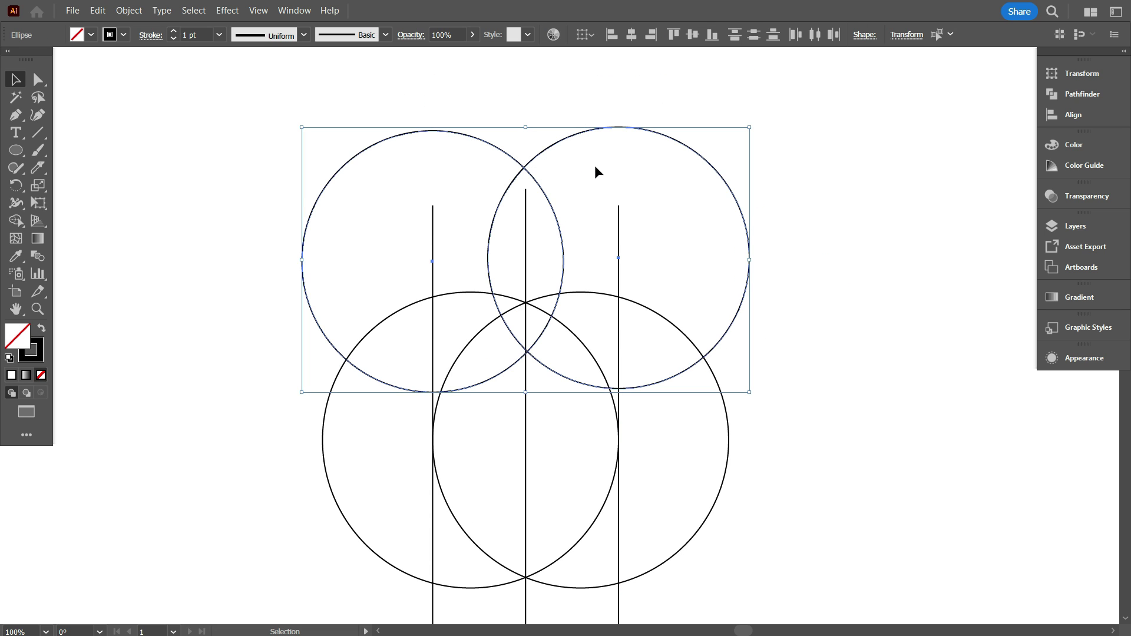
click(674, 35)
right_click(610, 158)
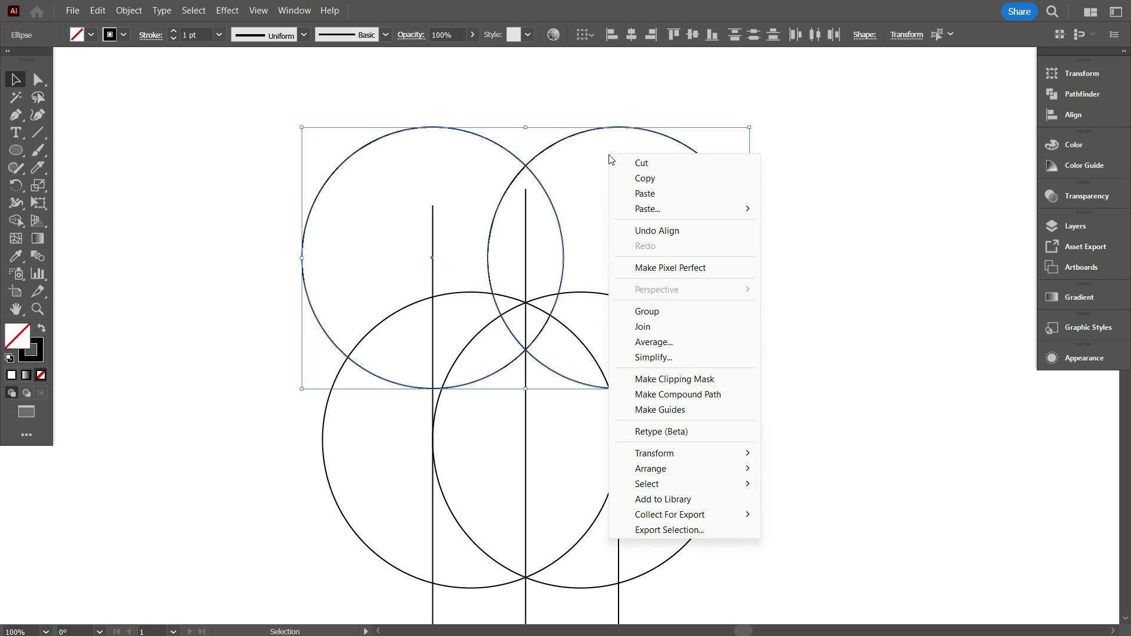
click(647, 311)
scroll(732, 426, down, 2)
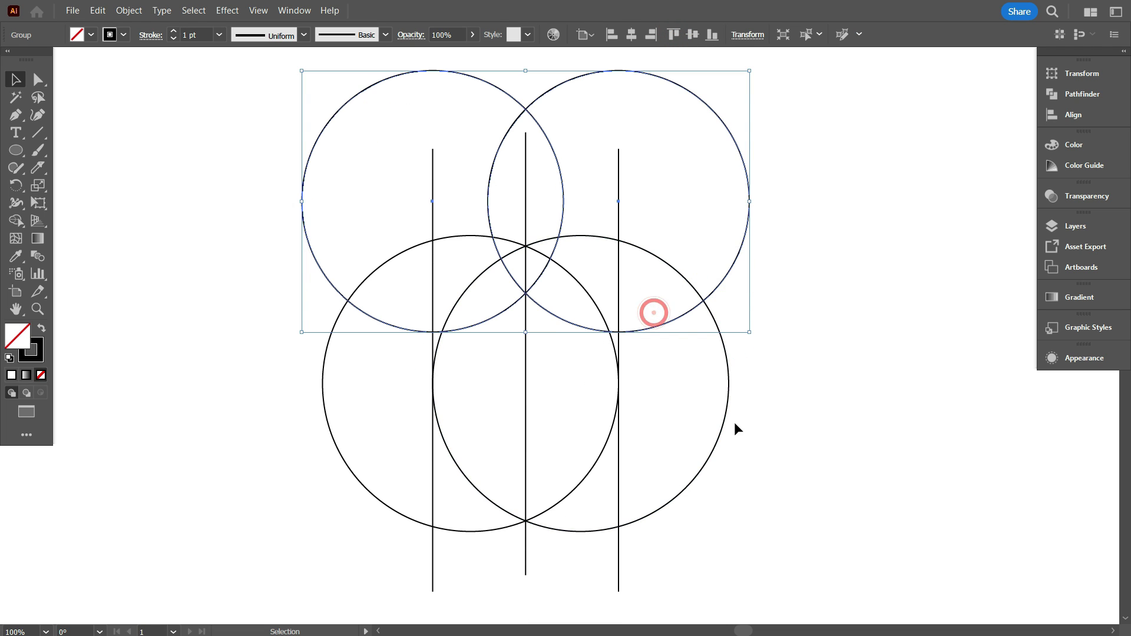
click(676, 395)
Step: Group the two lower circles together
scroll(477, 420, down, 2)
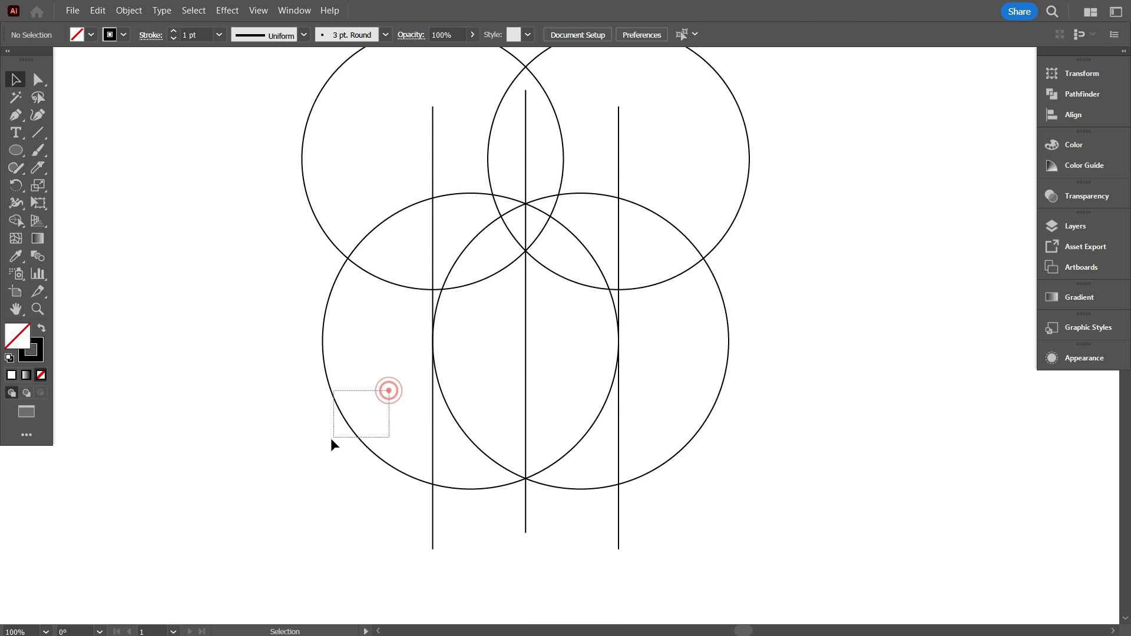
drag(334, 445, 333, 446)
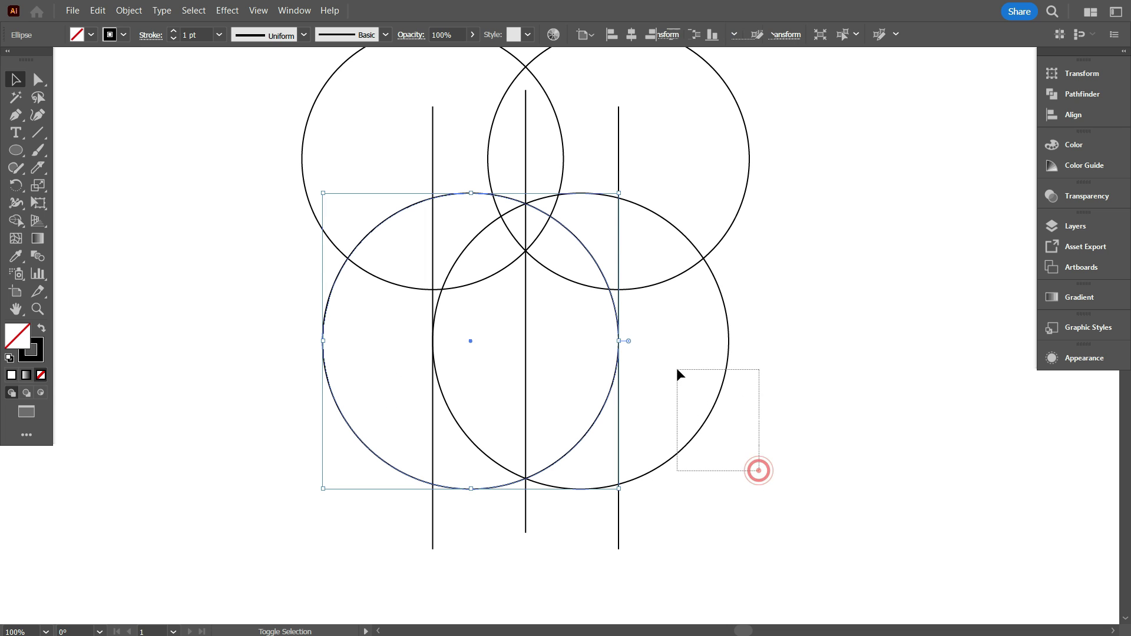
drag(678, 370, 672, 371)
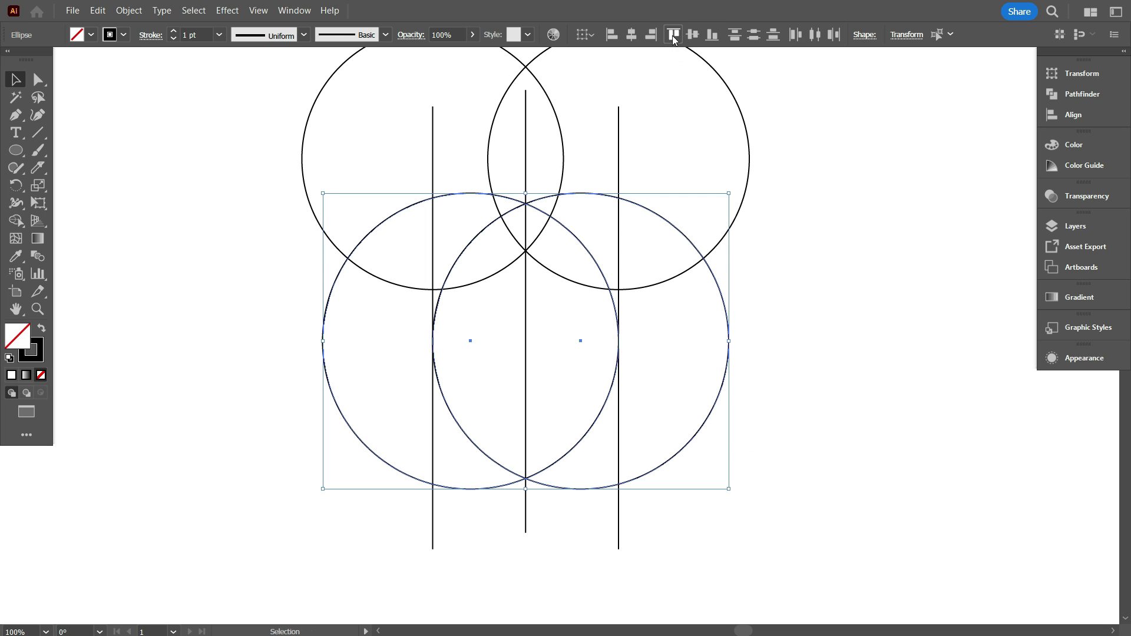
right_click(777, 255)
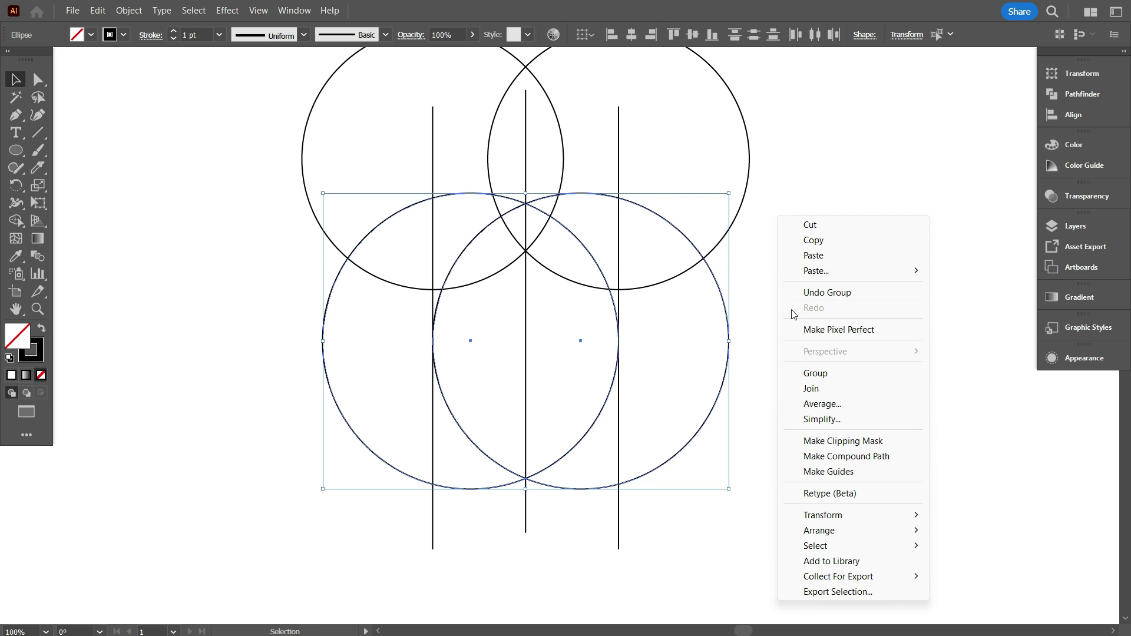
click(810, 374)
click(828, 407)
Step: Top-align the three vertical lines and group them
scroll(641, 508, down, 1)
alt+scroll(557, 487, down, 1)
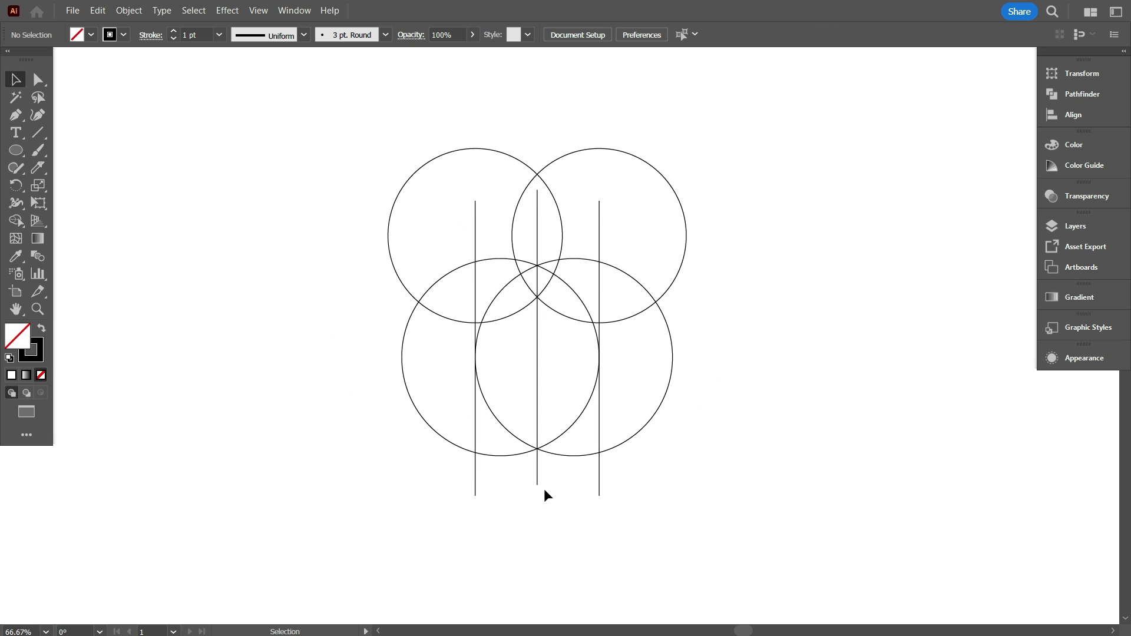
drag(618, 504, 463, 476)
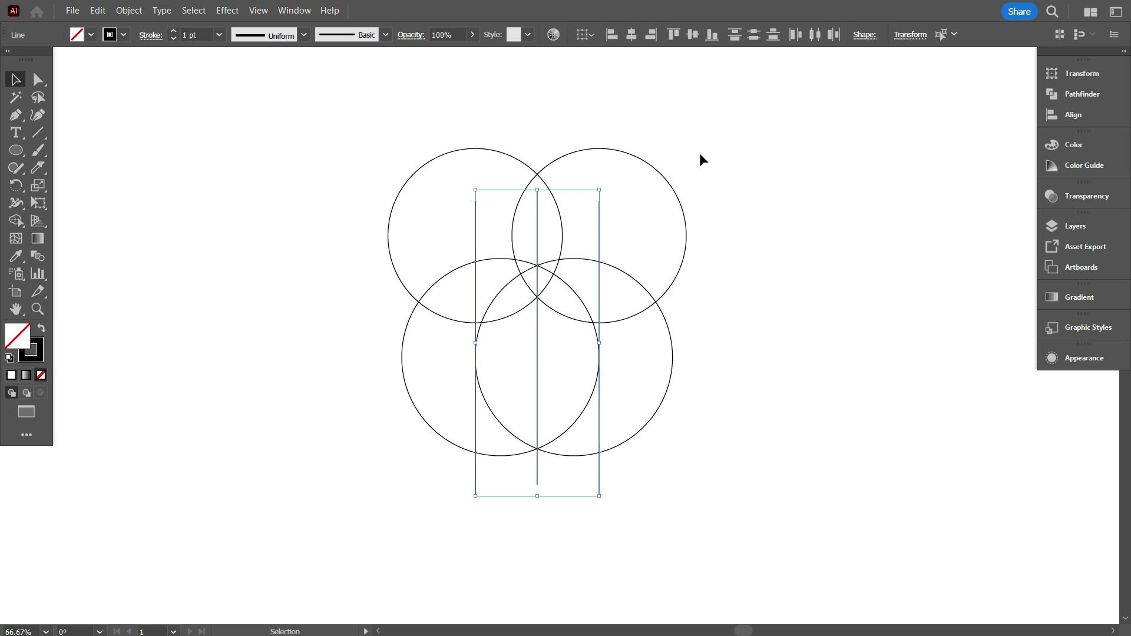
click(674, 36)
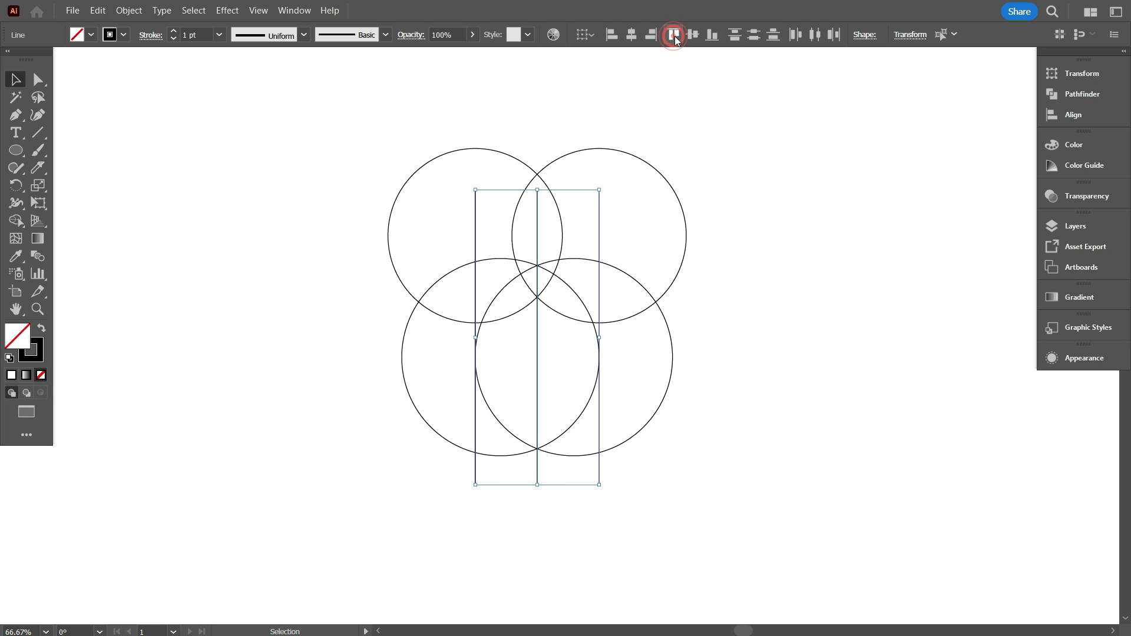
right_click(705, 169)
click(743, 331)
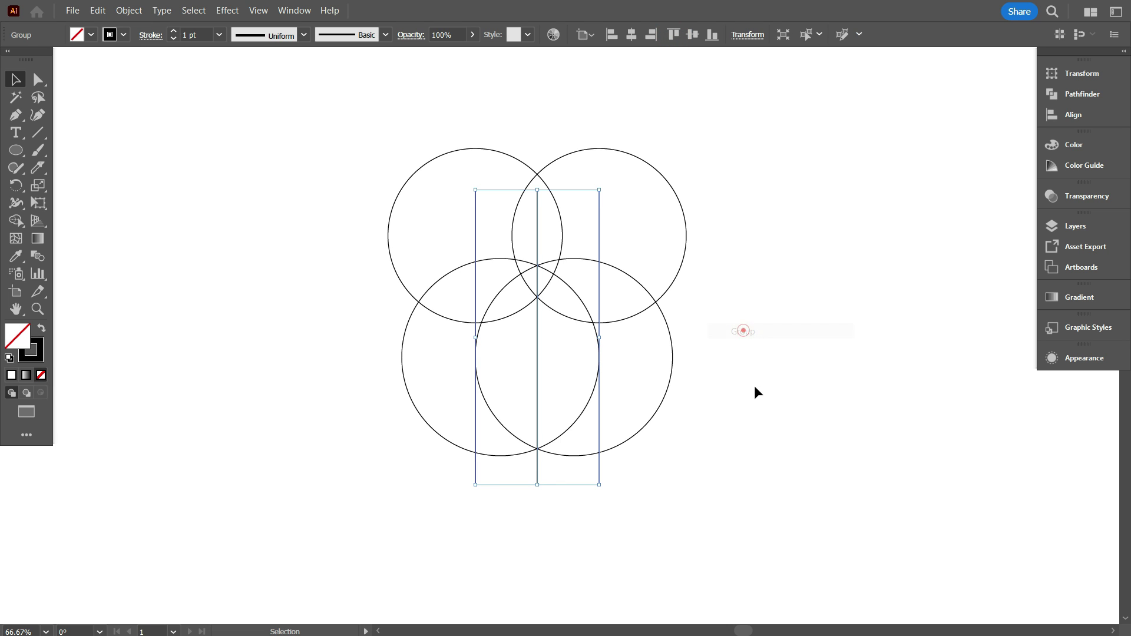
click(755, 387)
Step: Centre all the circles and lines horizontally
drag(785, 479, 323, 178)
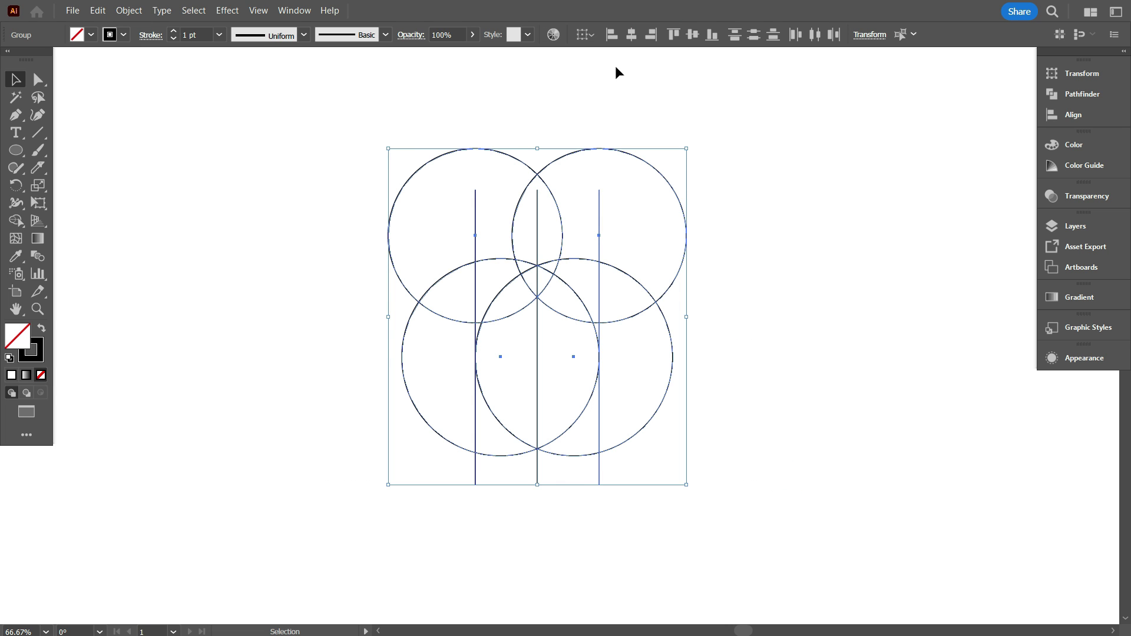
click(631, 35)
click(760, 285)
scroll(559, 439, up, 1)
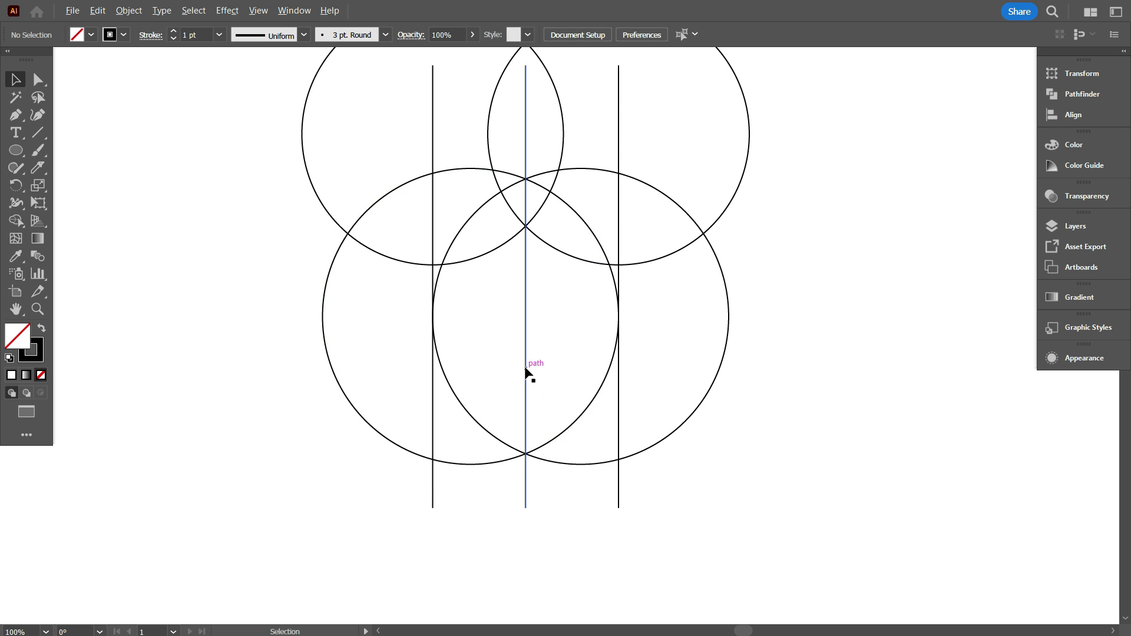
scroll(526, 372, up, 2)
click(489, 280)
click(503, 356)
scroll(178, 244, down, 1)
key(b)
click(124, 34)
click(72, 60)
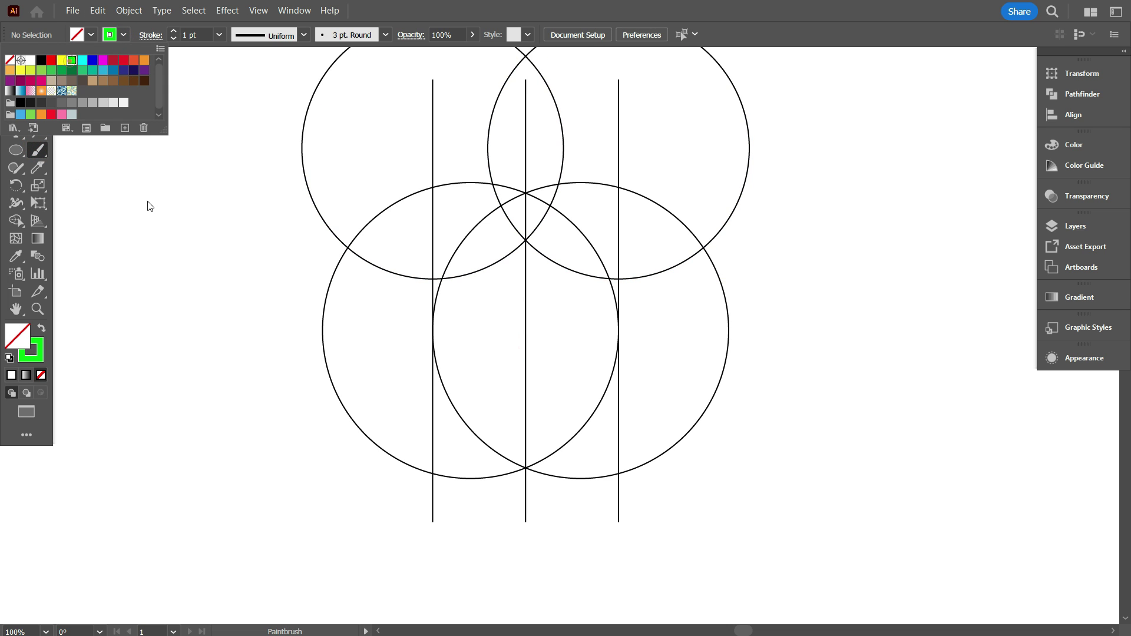
mouse_move(428, 278)
mouse_down()
mouse_move(487, 273)
mouse_move(526, 237)
mouse_move(619, 287)
mouse_move(615, 371)
mouse_move(547, 463)
mouse_move(482, 433)
mouse_move(436, 277)
mouse_up()
key(v)
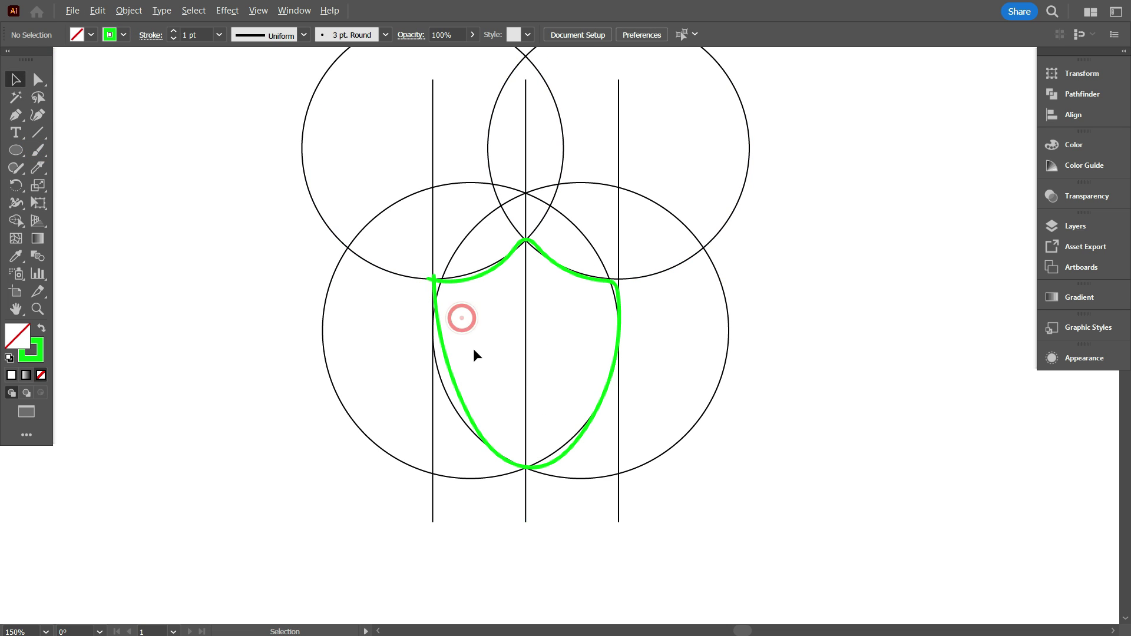
click(462, 318)
scroll(473, 349, up, 2)
scroll(477, 354, down, 2)
key(ctrl+z)
key(ctrl+z)
Step: Nudge the upper circle group up with Shift+Up, fine-tuning it slightly higher
scroll(524, 319, up, 2)
drag(539, 308, 537, 254)
click(537, 254)
scroll(563, 285, up, 1)
scroll(563, 285, down, 2)
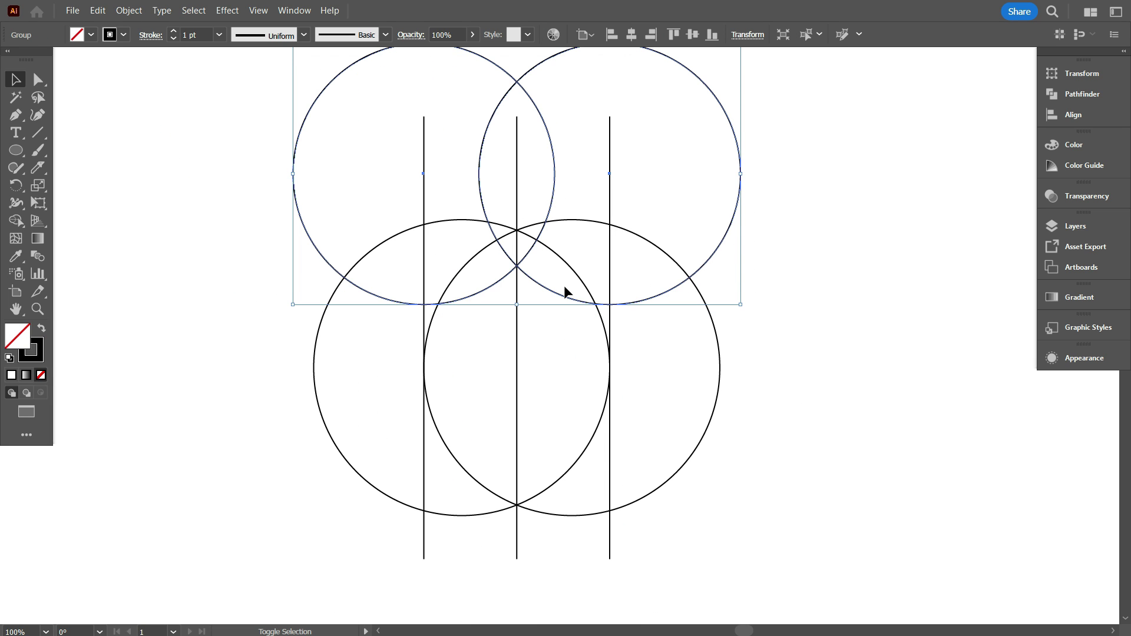
key(shift+Up)
key(shift+Up)
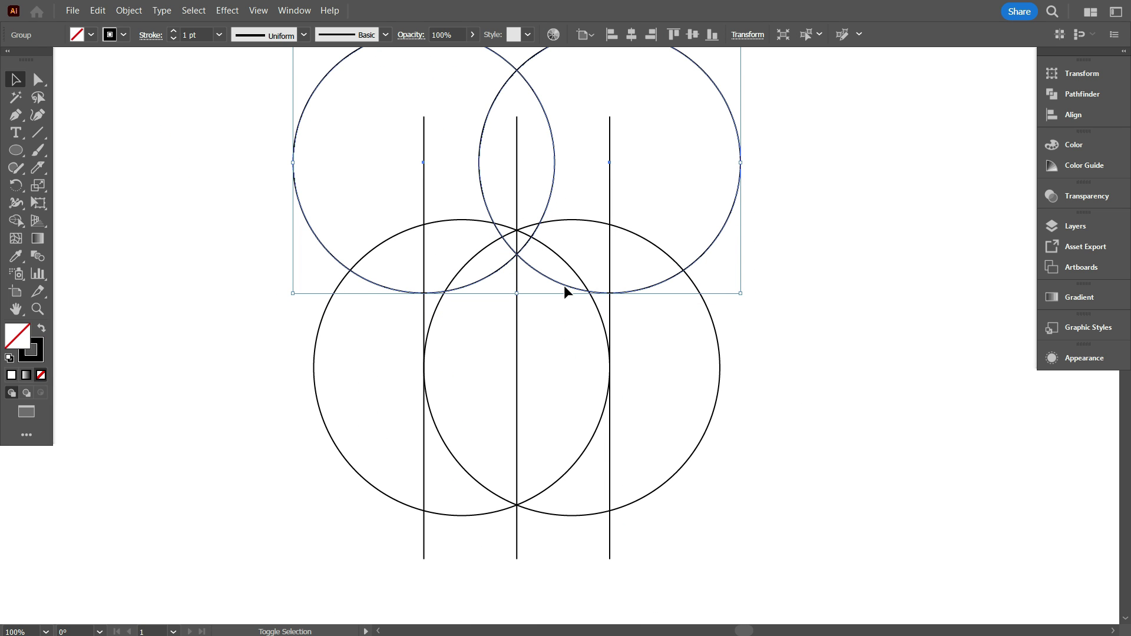
key(shift+Down)
key(shift+Down)
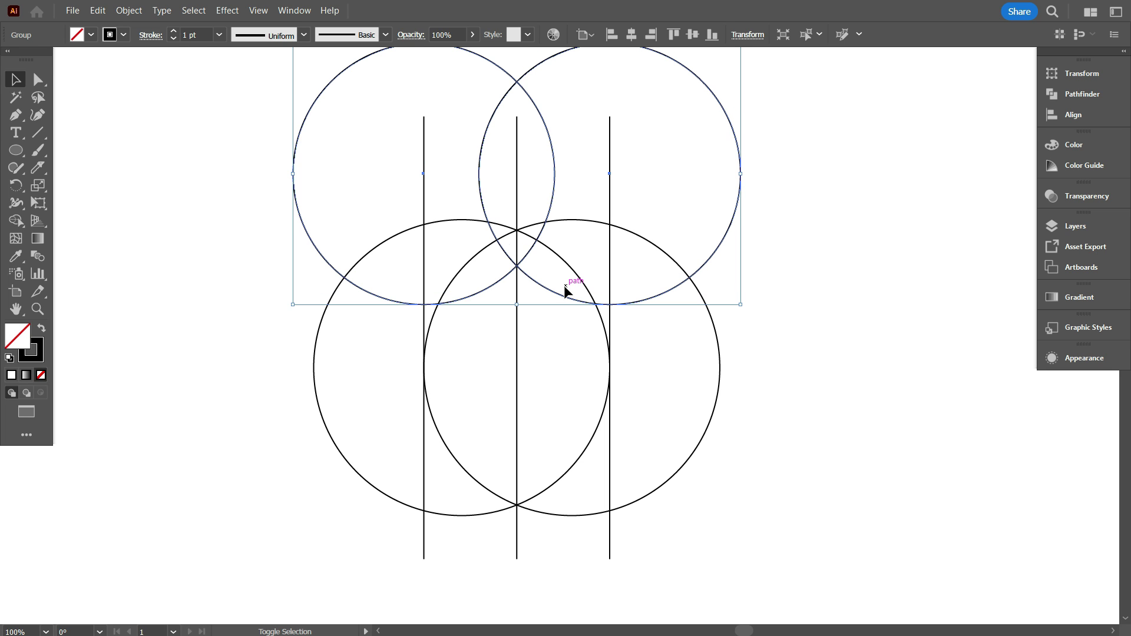
key(shift+Up)
key(shift+Up)
key(shift+Down)
key(shift+Down)
key(shift+Up)
key(shift+Up)
key(Down)
key(Down)
click(548, 353)
scroll(607, 412, down, 1)
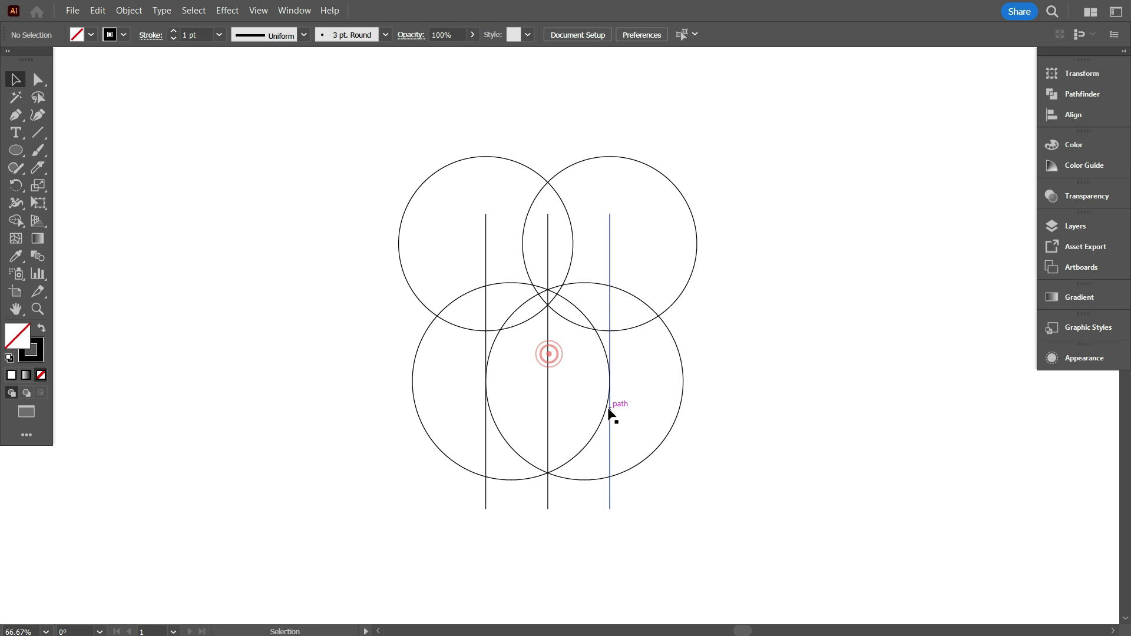
scroll(494, 454, up, 1)
Step: Select all circles and lines and set a black fill for the Shape Builder
drag(243, 218, 840, 501)
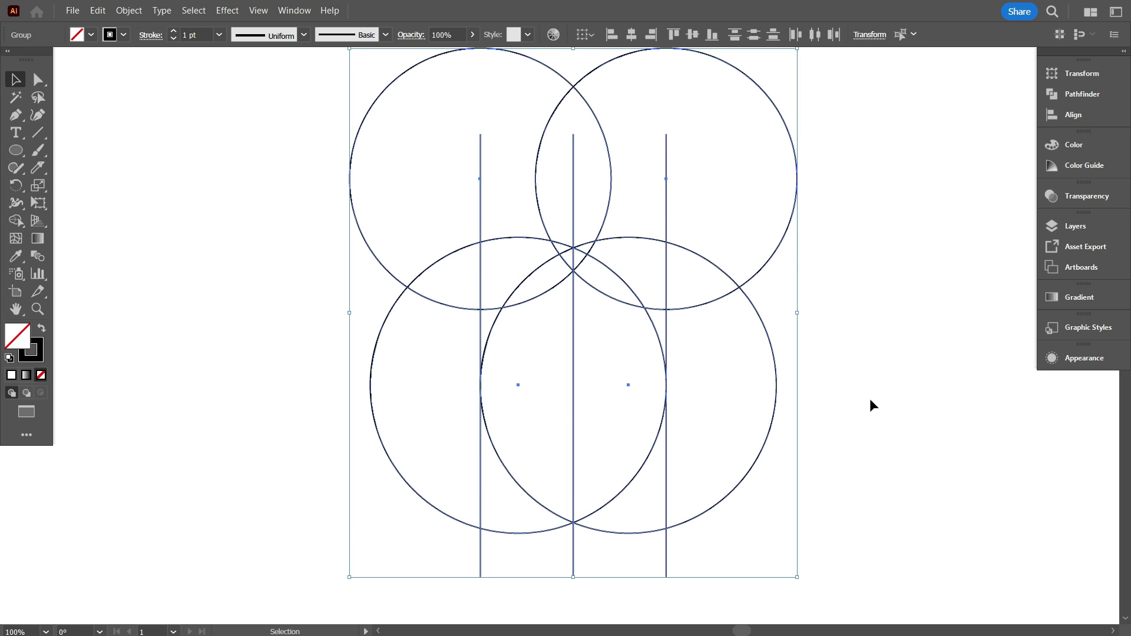
click(17, 221)
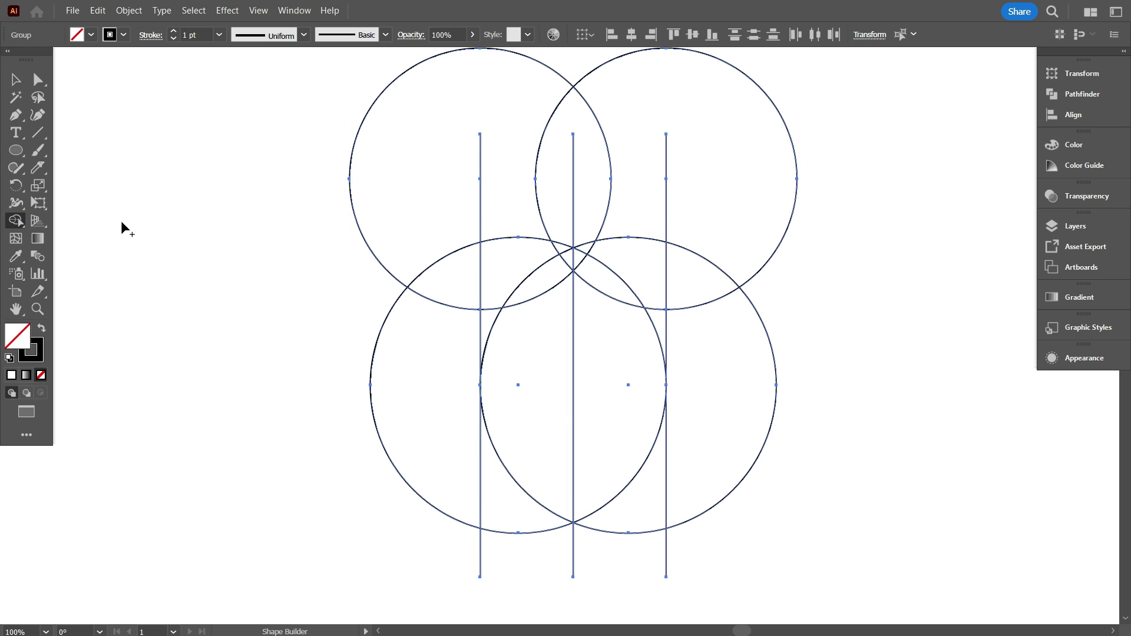
click(92, 35)
click(41, 60)
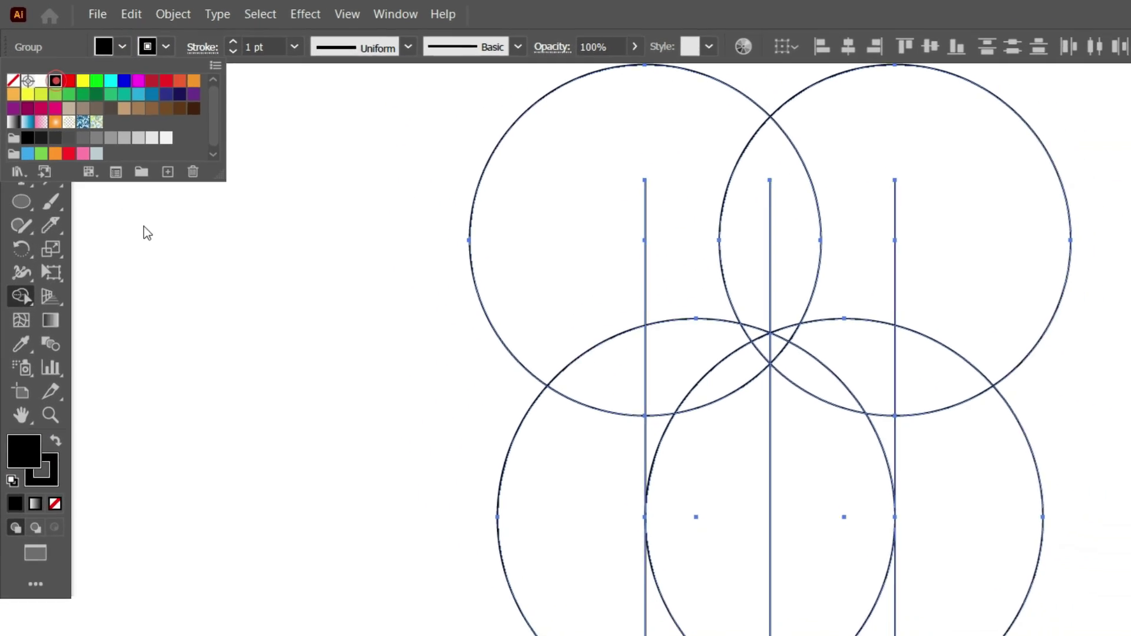
click(184, 311)
Step: Merge the left and right lens regions into one black shield shape
mouse_move(688, 582)
mouse_down()
mouse_move(690, 461)
mouse_move(644, 436)
mouse_up()
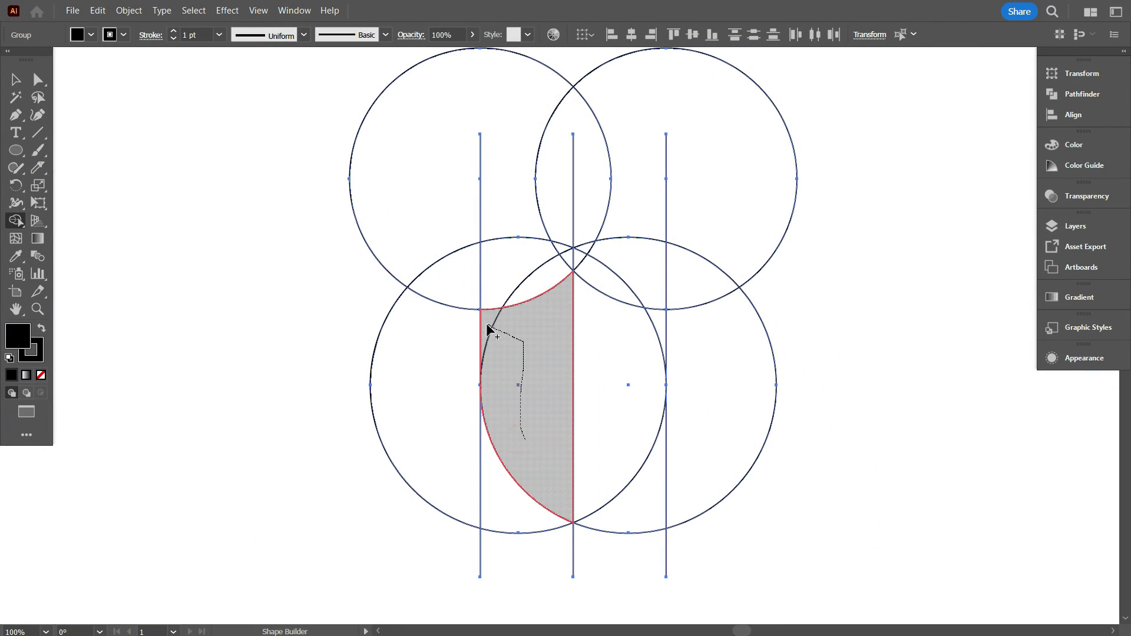
mouse_move(559, 348)
mouse_down()
mouse_move(604, 354)
mouse_move(667, 300)
mouse_up()
scroll(635, 348, up, 2)
scroll(566, 371, down, 2)
scroll(551, 348, down, 2)
scroll(583, 328, down, 1)
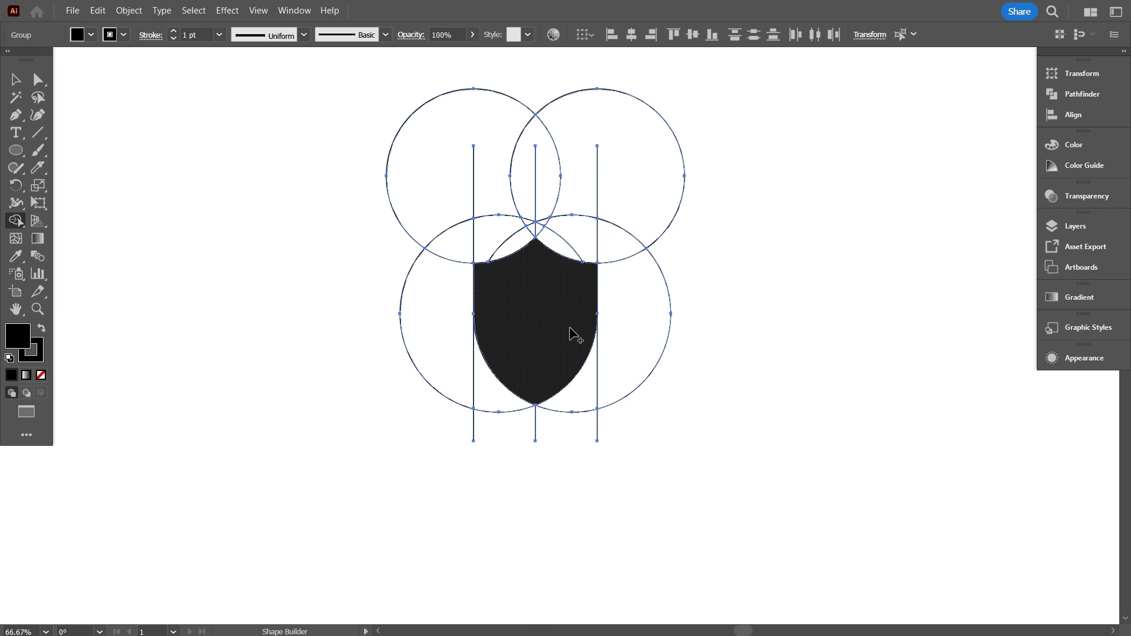
click(17, 80)
click(239, 210)
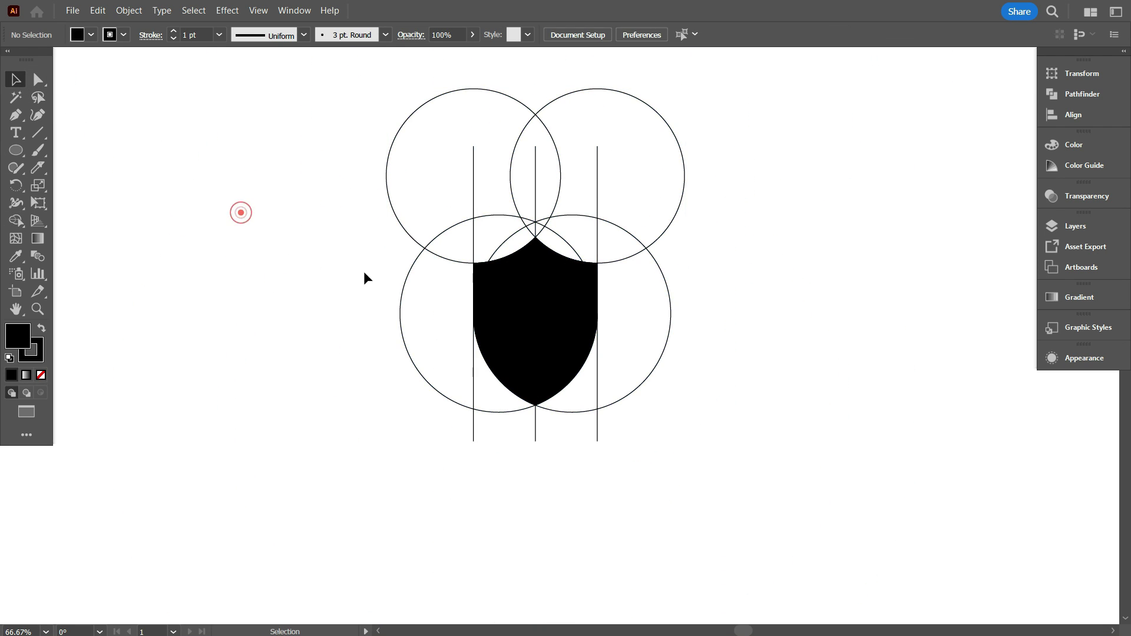
Step: Ungroup the lower circles from the shield and move the shield aside
click(549, 313)
drag(548, 303, 269, 361)
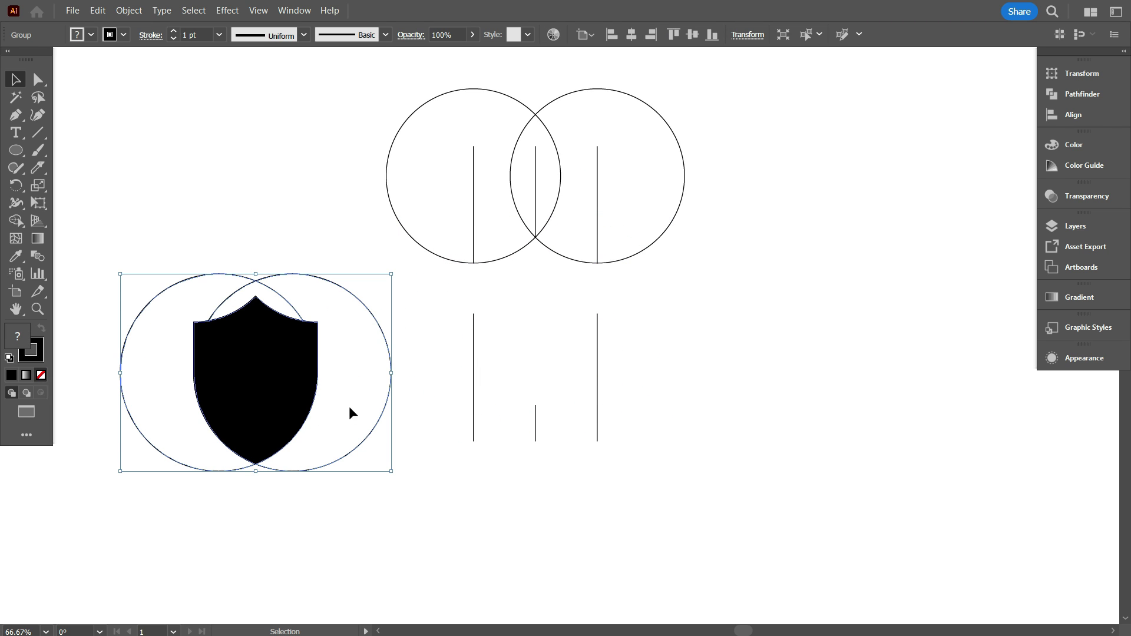
right_click(424, 273)
click(454, 452)
click(661, 471)
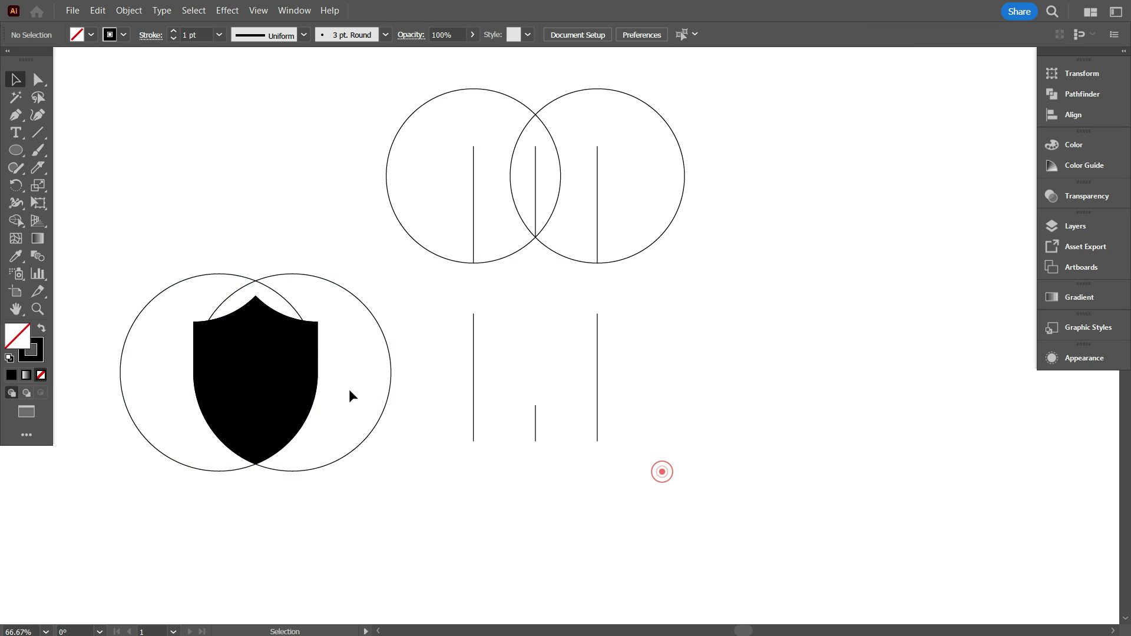
drag(278, 355, 771, 386)
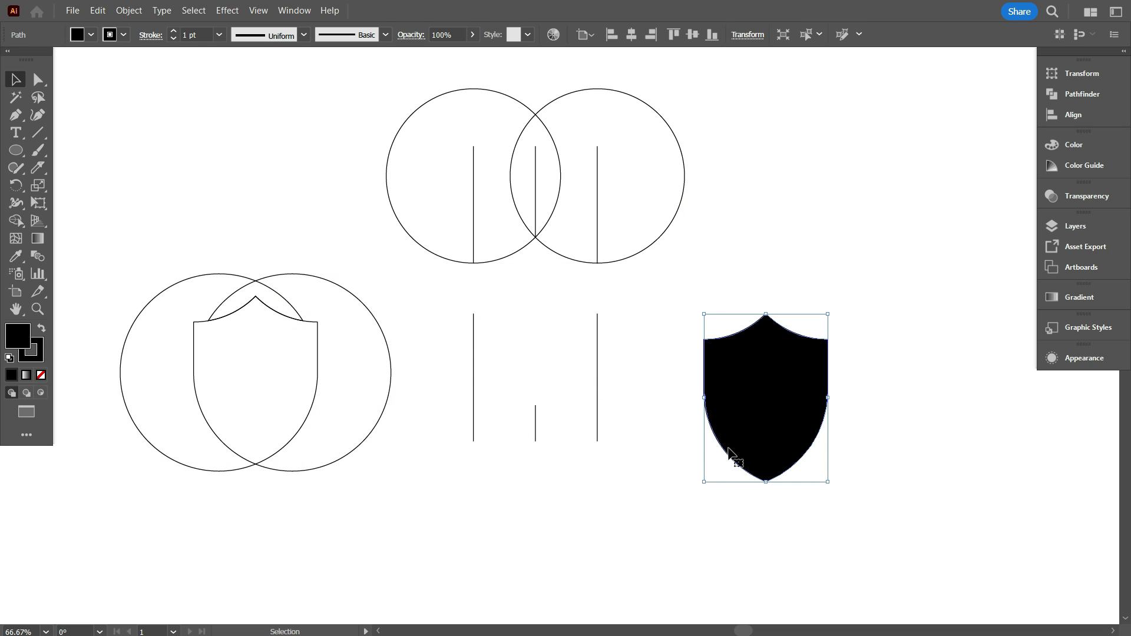
click(701, 486)
Step: Delete the construction circles and lines and centre the shield
scroll(701, 485, down, 1)
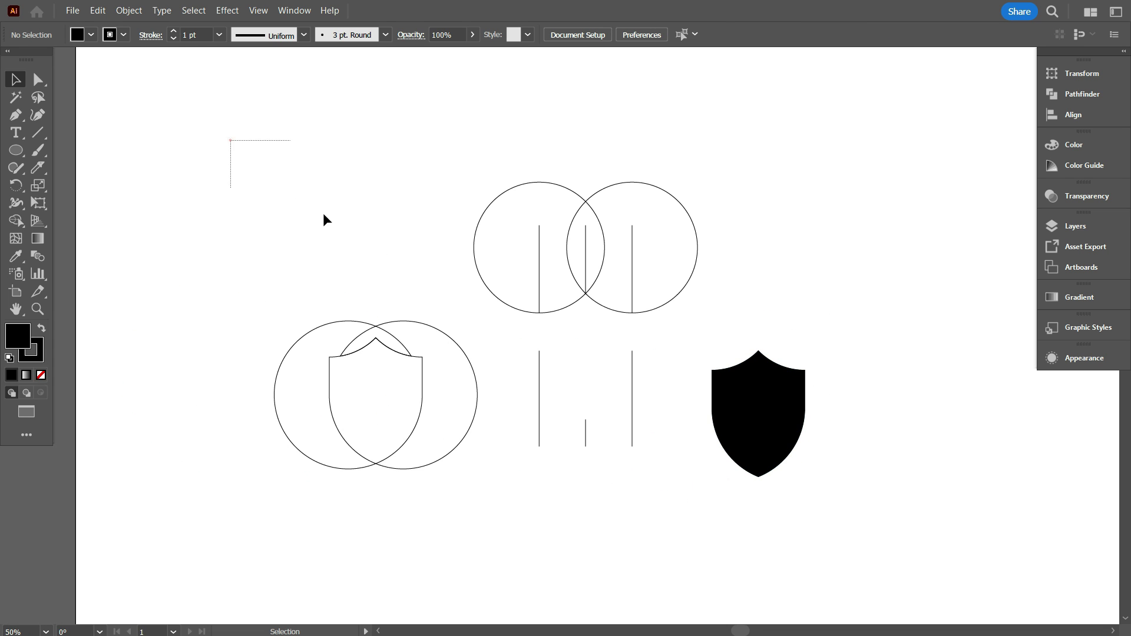
drag(347, 233, 691, 524)
key(Delete)
drag(634, 323, 532, 349)
scroll(533, 350, up, 2)
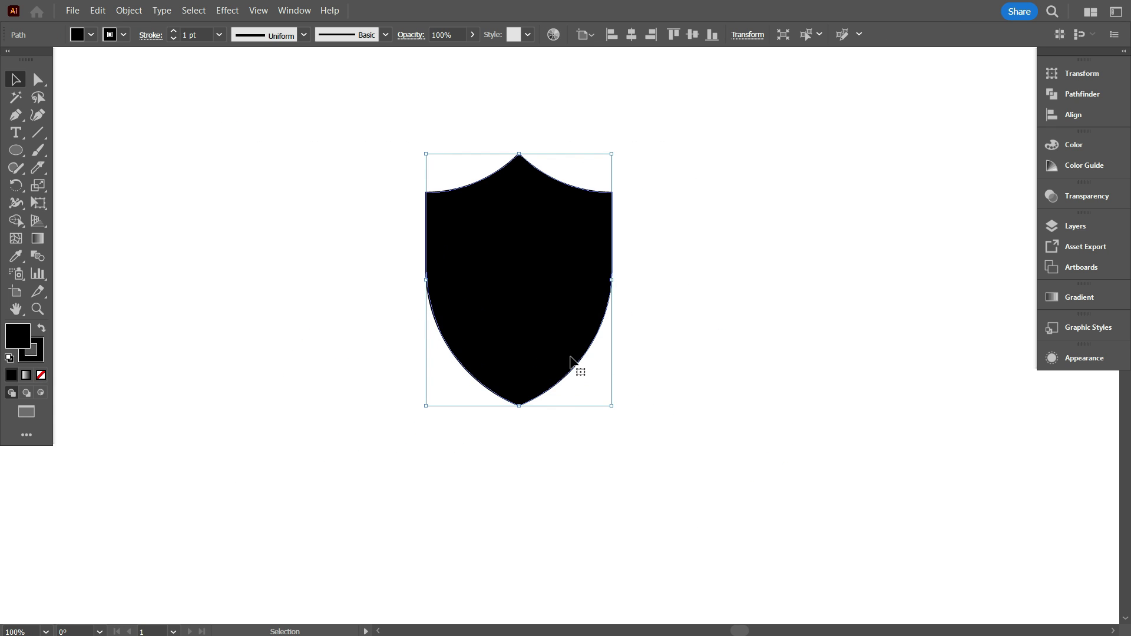
Step: Set the shield's fill to None, leaving only its black outline
click(41, 375)
click(344, 446)
scroll(535, 443, up, 1)
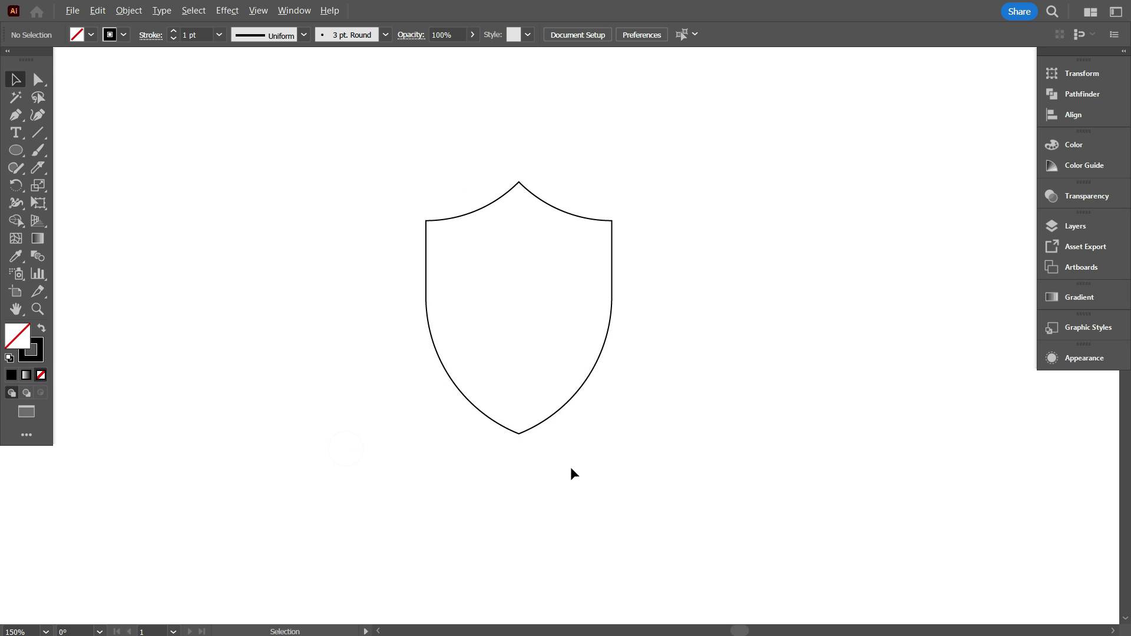
scroll(574, 469, up, 1)
scroll(578, 471, down, 1)
scroll(602, 452, down, 1)
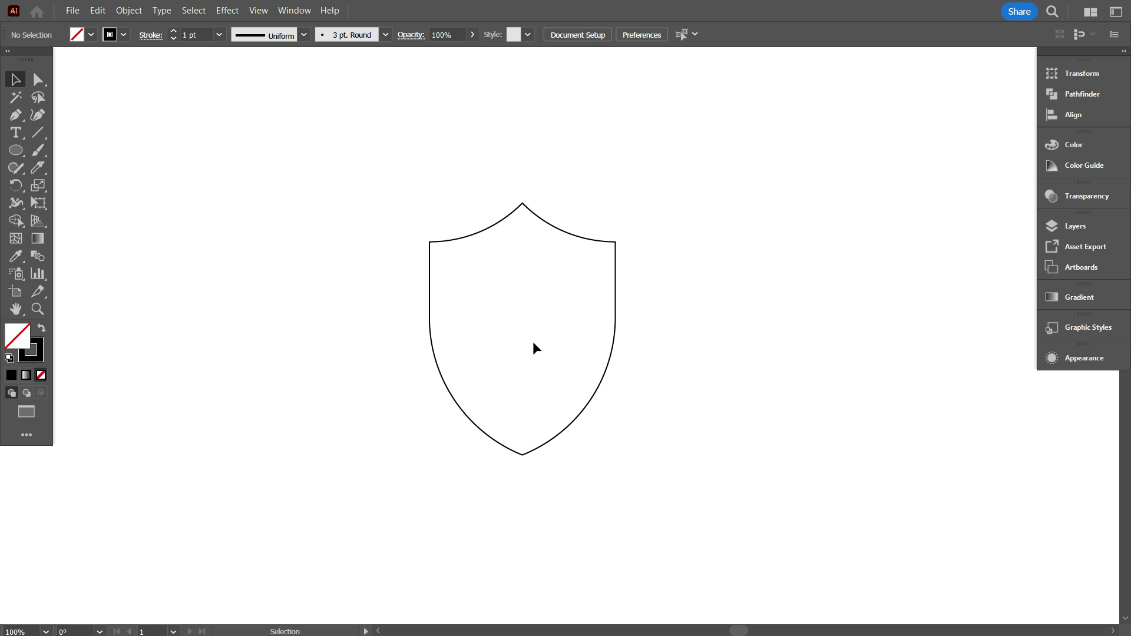
Step: Add the text 'UCG' above the shield and scale it up large
key(t)
click(403, 158)
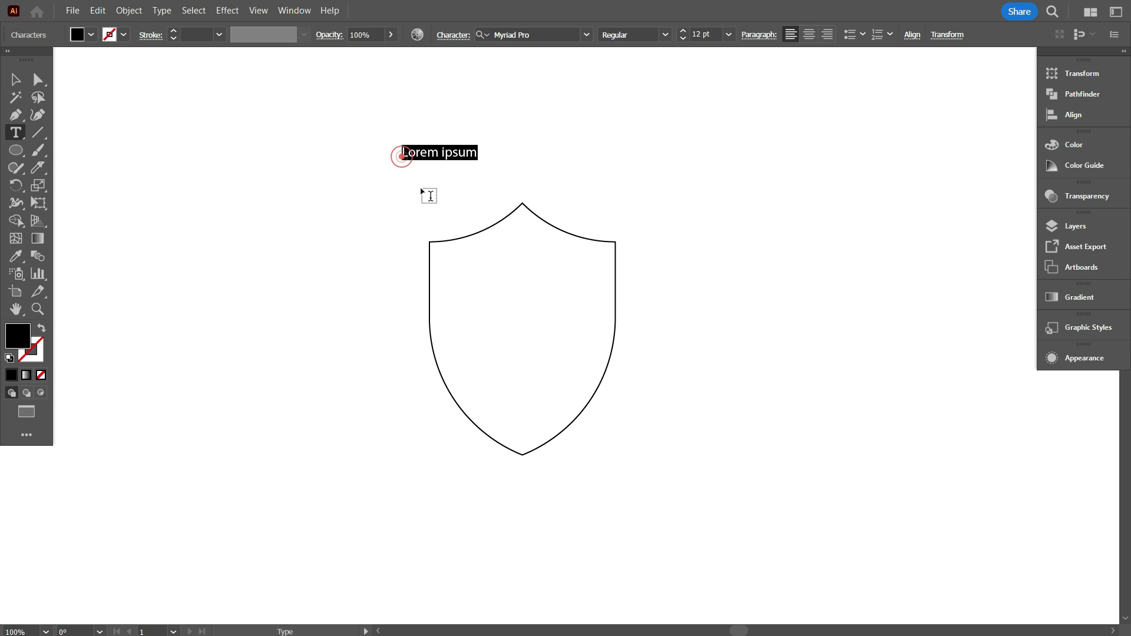
text(UCG)
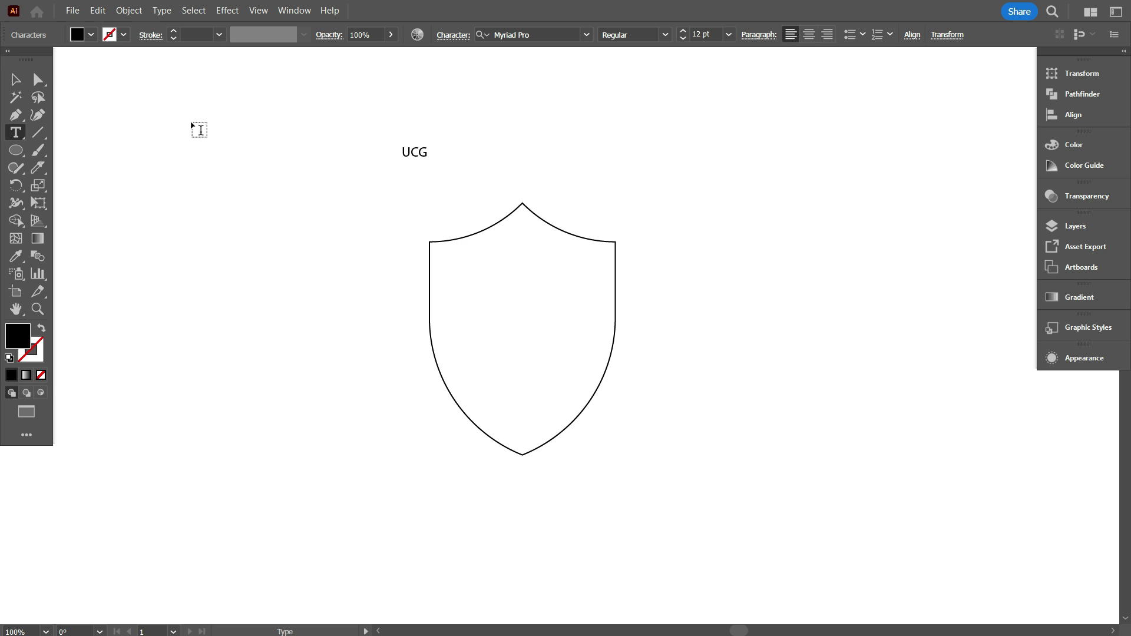
key(Escape)
drag(429, 152, 555, 336)
click(511, 191)
Step: Move the UCG text to the upper right of the artboard, beside the shield
scroll(571, 351, down, 1)
scroll(571, 363, up, 2)
scroll(574, 378, down, 1)
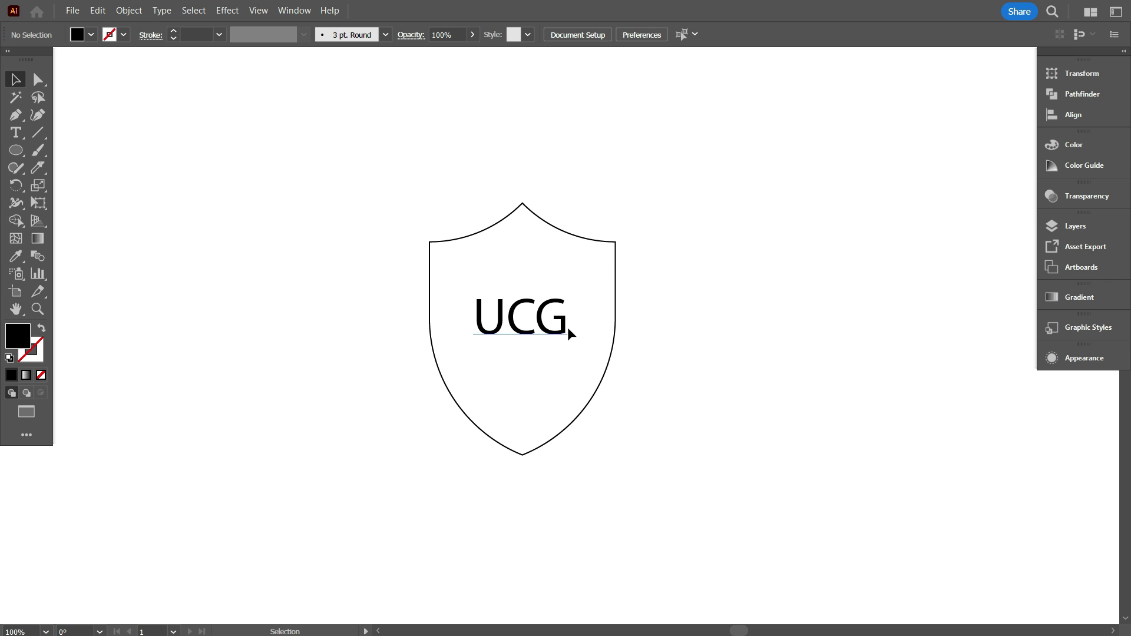
drag(559, 331, 928, 126)
click(838, 297)
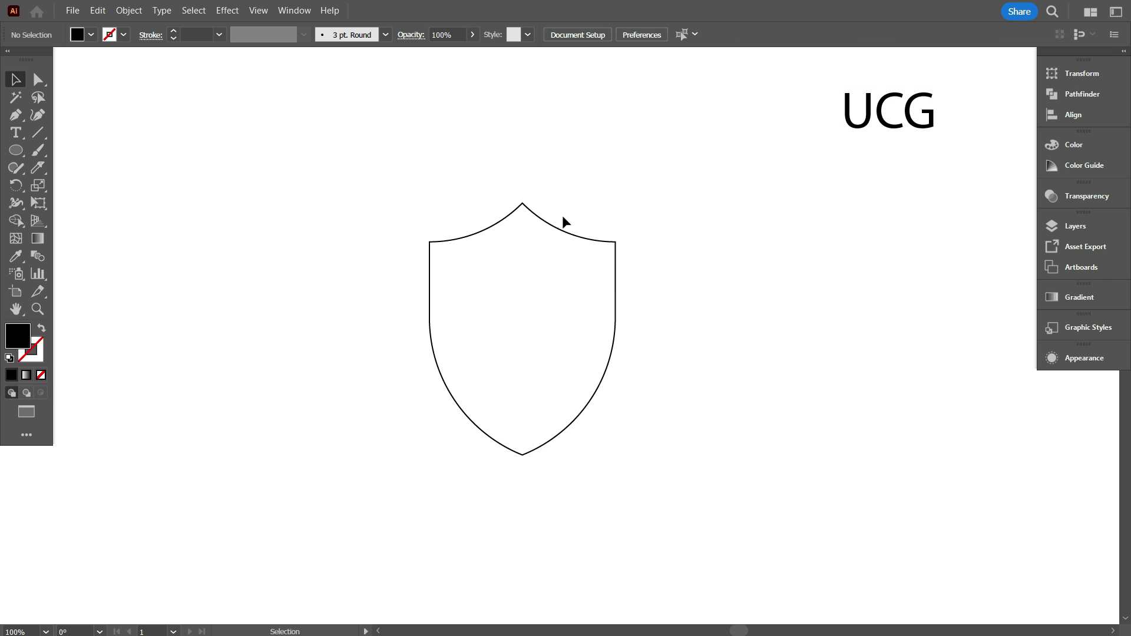
Step: Copy the shield path and paste the copy in front of it
drag(560, 252, 559, 270)
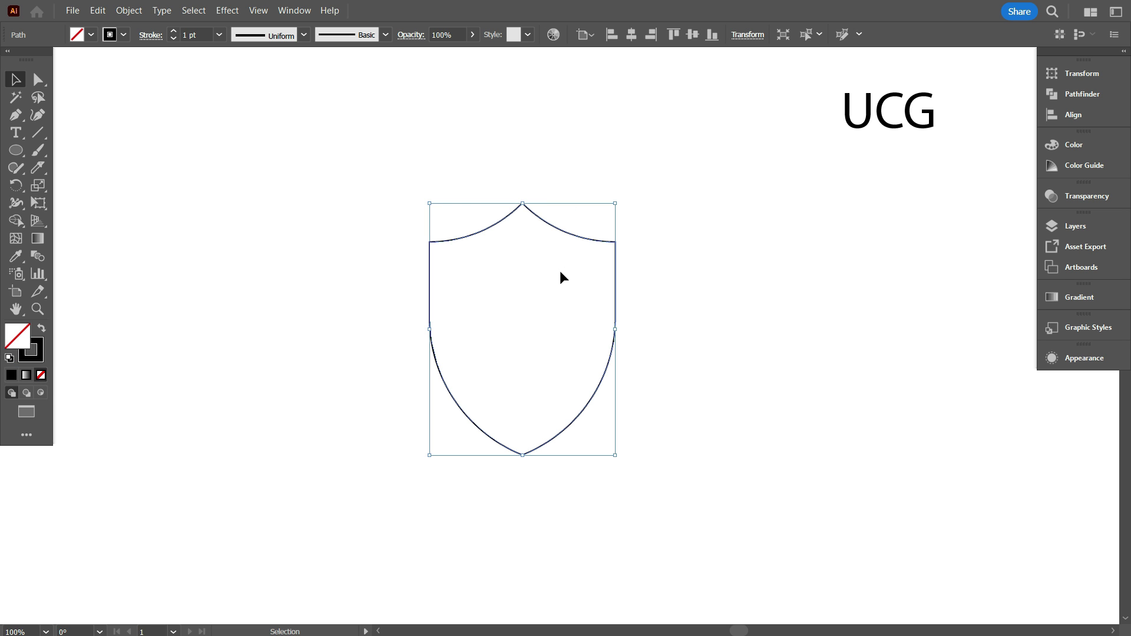
key(a)
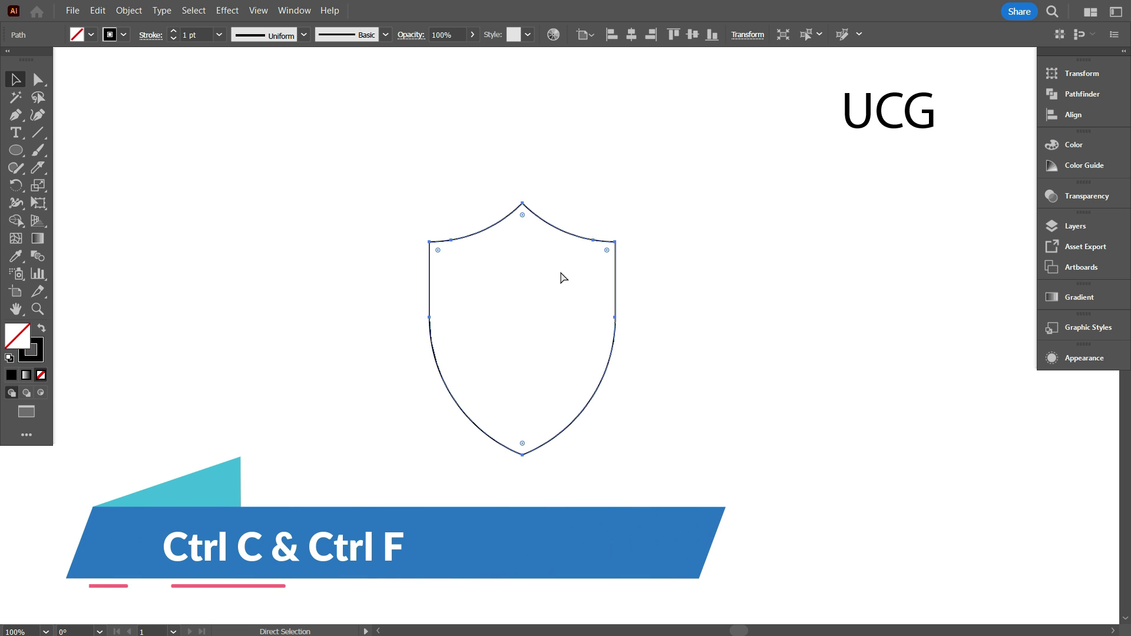
key(ctrl+c)
key(ctrl+f)
Step: Scale the pasted shield down about its centre so it nests inside the original
key(v)
scroll(580, 298, down, 1)
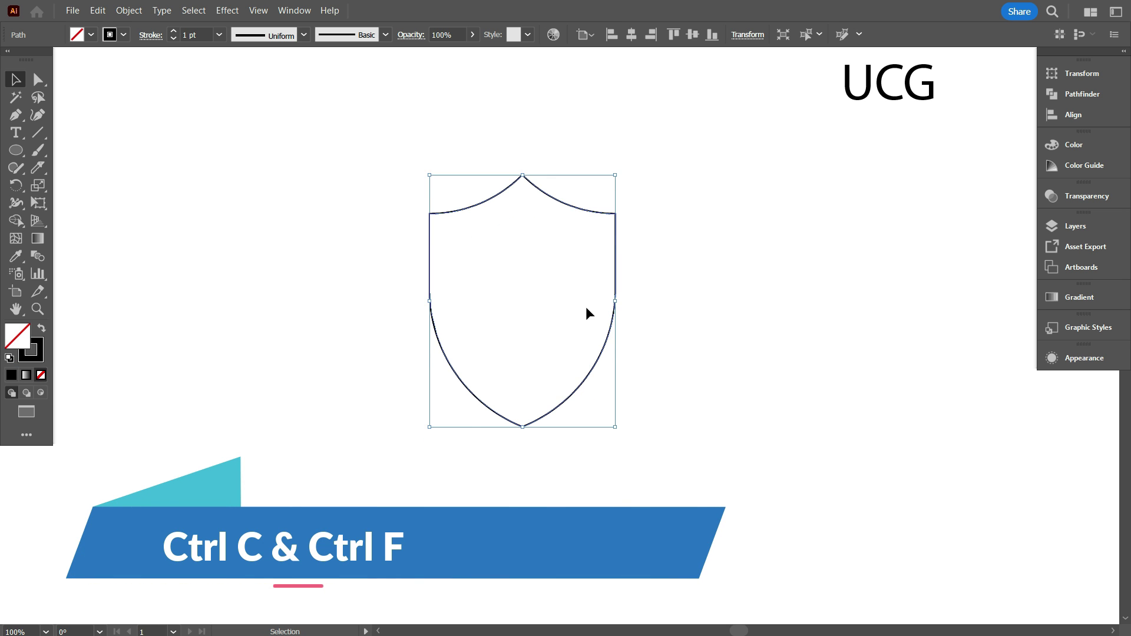
drag(615, 301, 602, 300)
click(650, 354)
scroll(583, 430, up, 1)
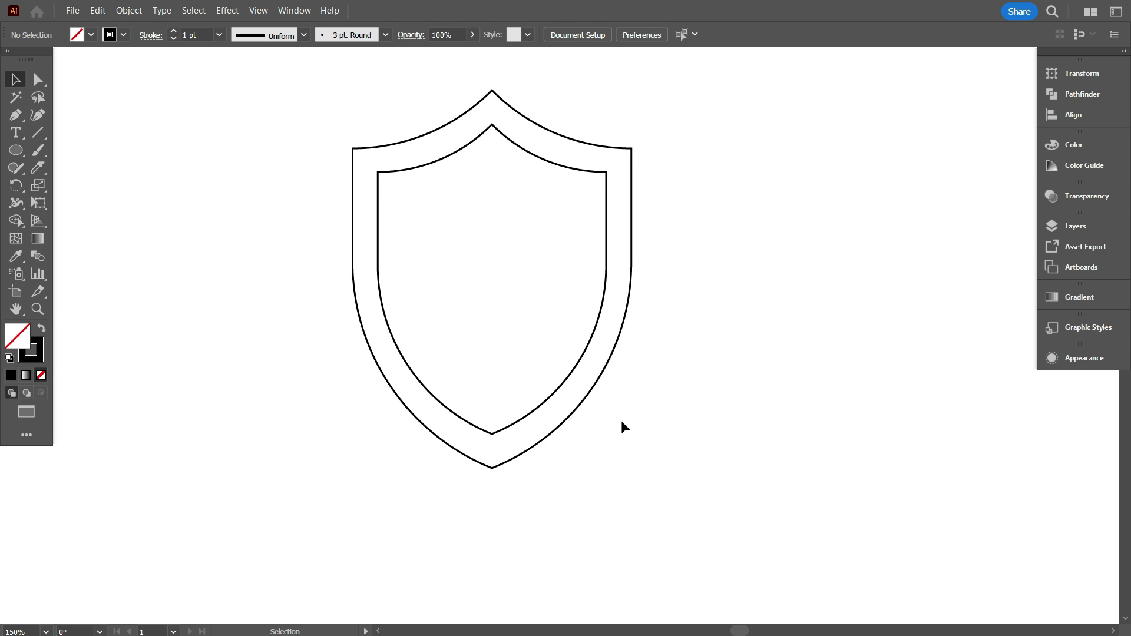
scroll(640, 419, up, 1)
scroll(521, 372, up, 1)
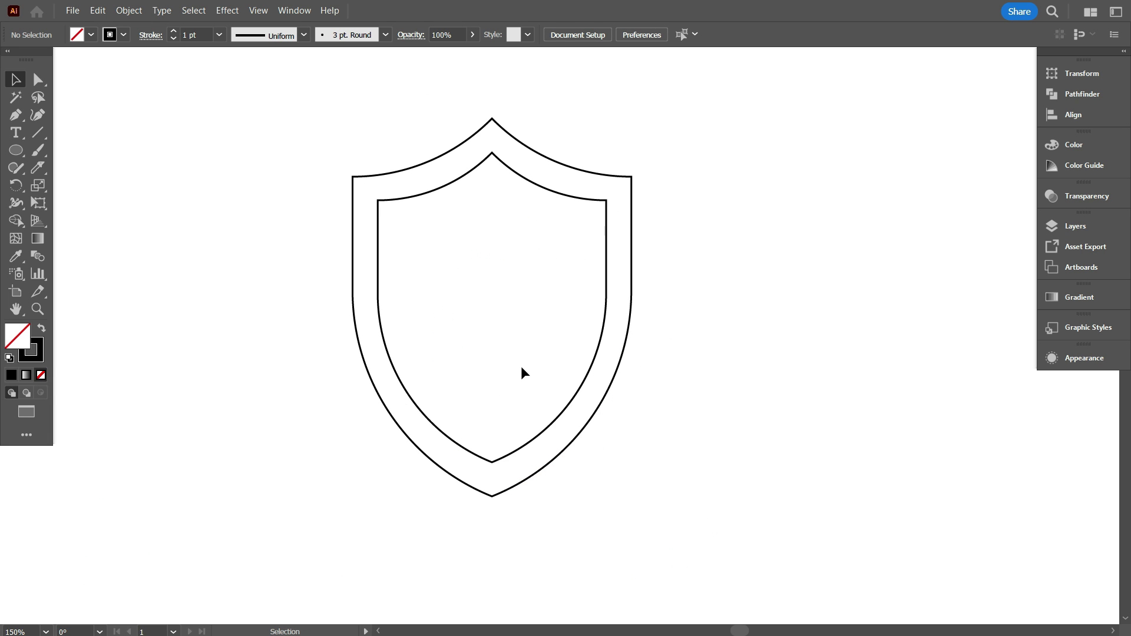
Step: Draw two red Paintbrush guide lines across the shield
click(37, 150)
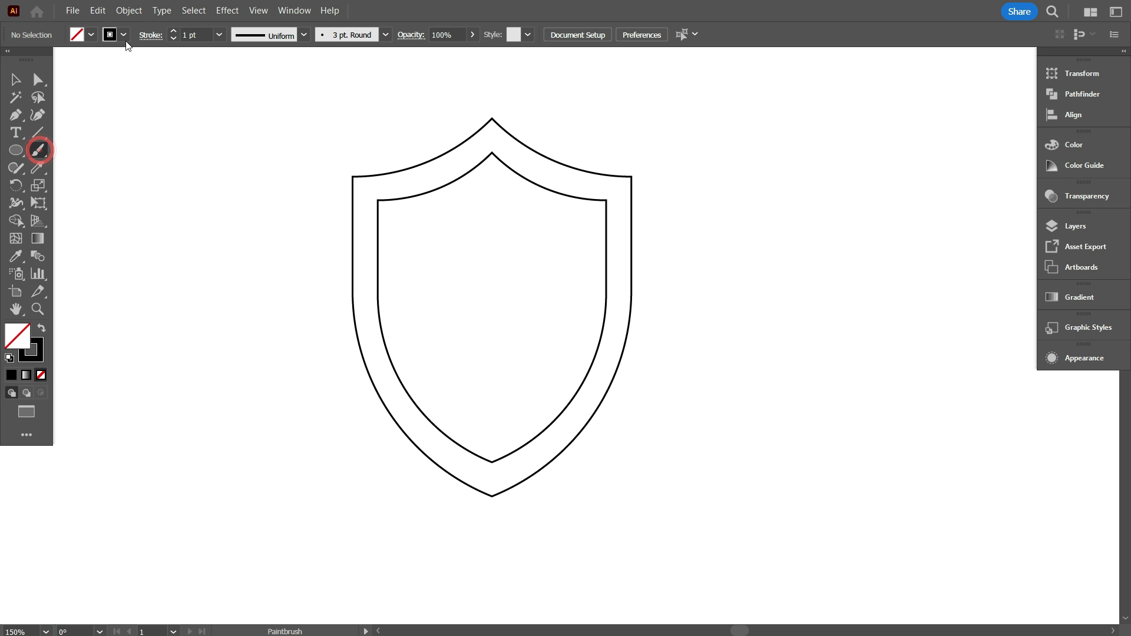
click(122, 34)
click(52, 61)
mouse_move(267, 177)
mouse_down()
mouse_move(471, 273)
mouse_move(818, 495)
mouse_up()
drag(665, 202, 300, 564)
Step: Select and delete the two red guide lines
scroll(525, 470, down, 3)
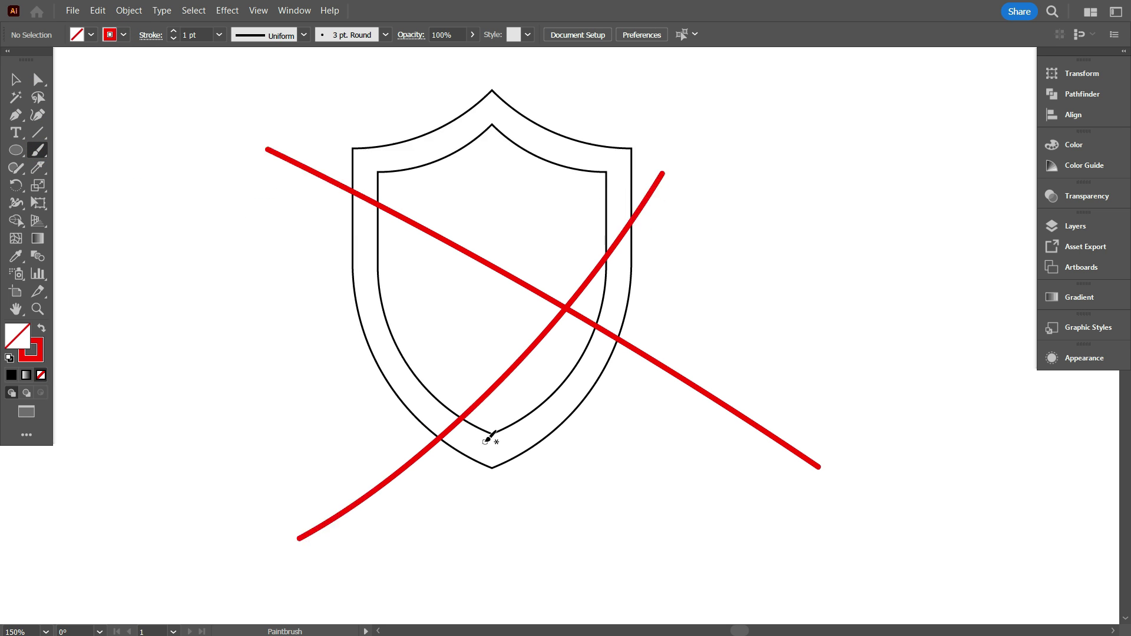
key(v)
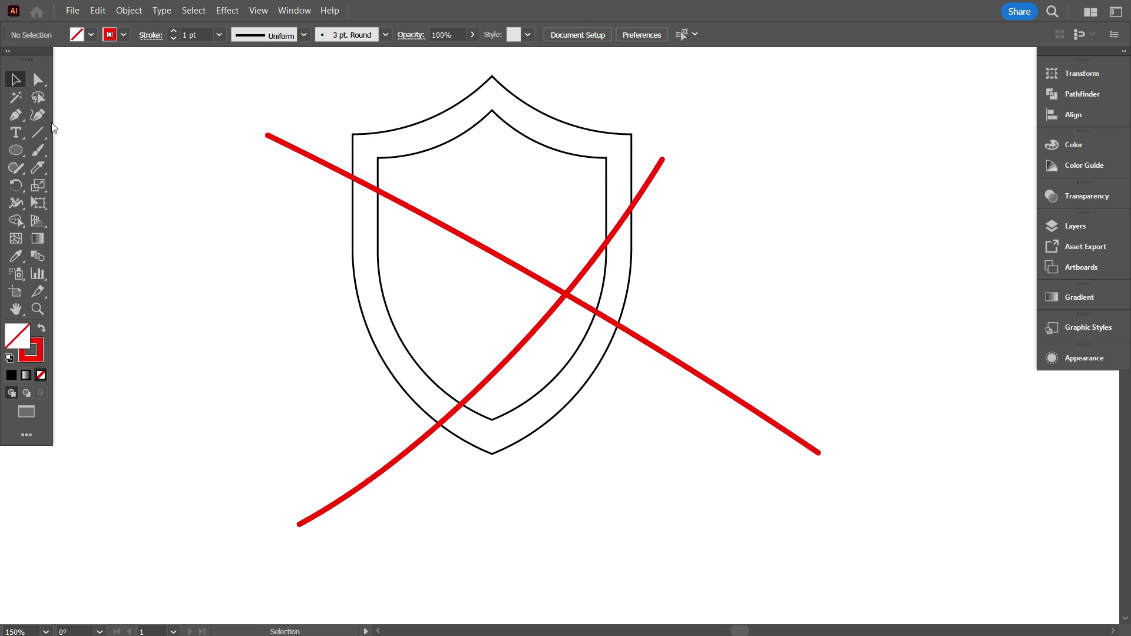
drag(519, 238, 564, 323)
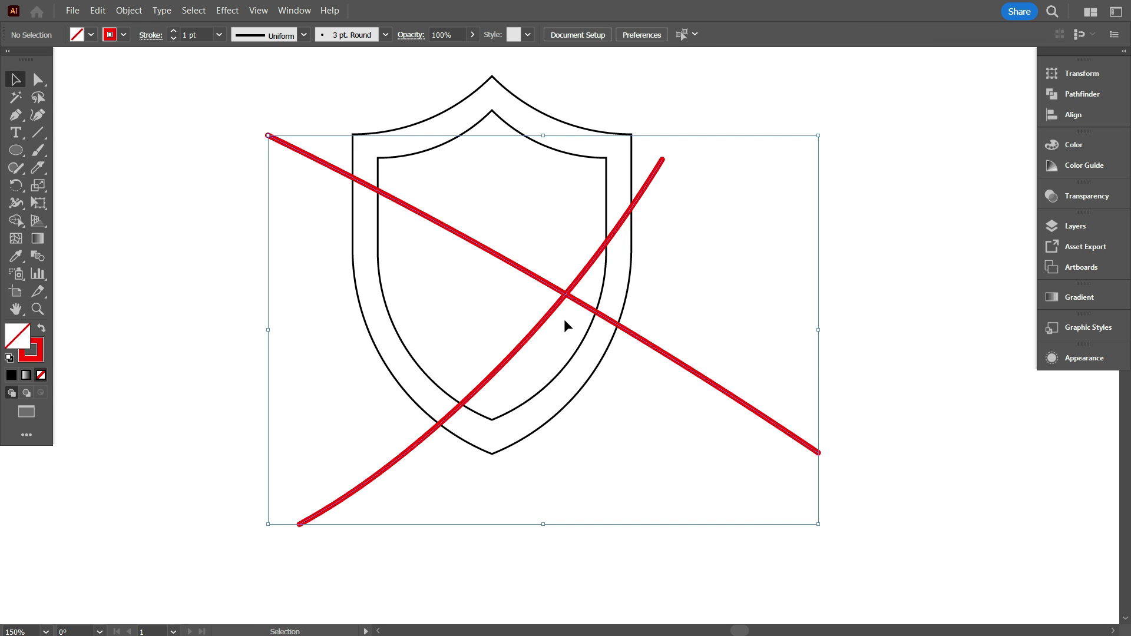
key(Delete)
Step: Mark the gaps between the shield outlines with red brush strokes at the tip and edges
scroll(563, 320, down, 3)
scroll(491, 402, up, 5)
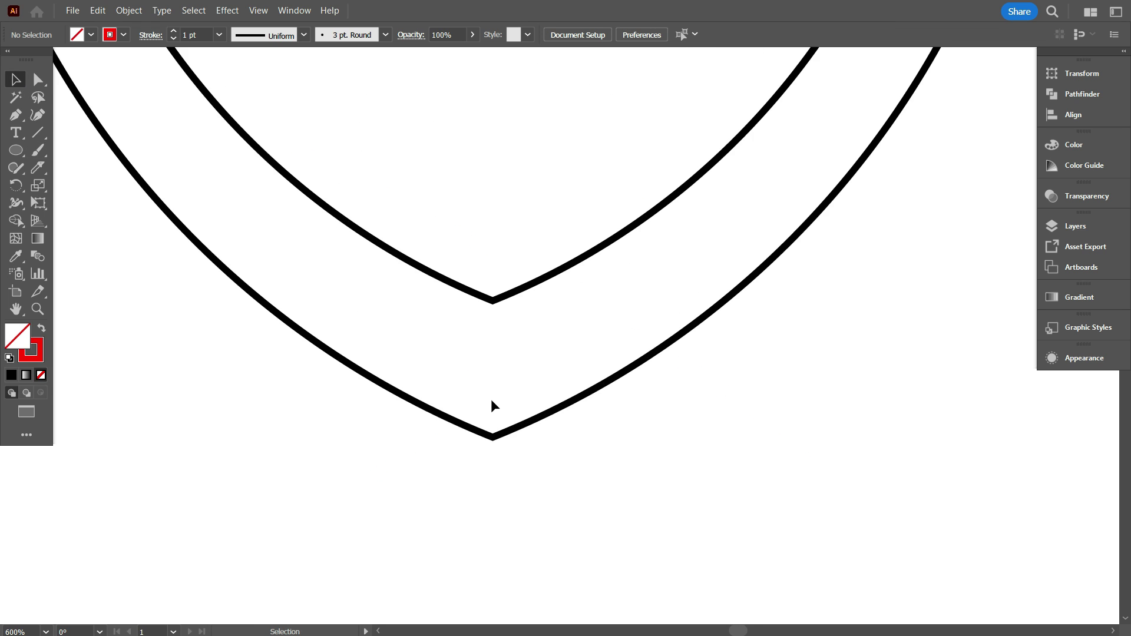
scroll(482, 399, down, 4)
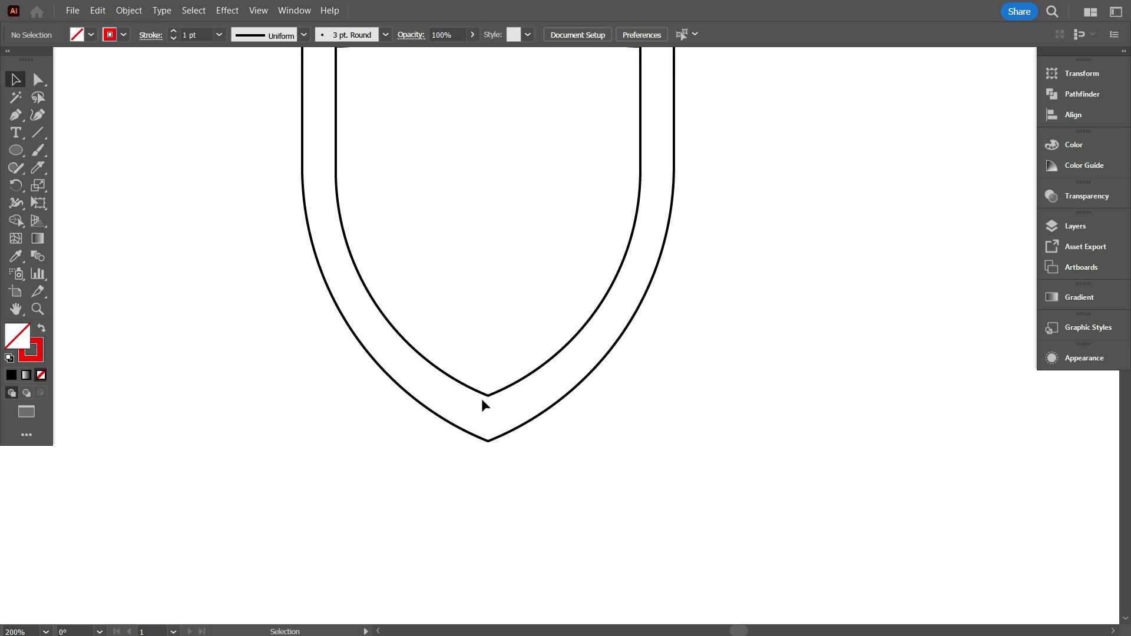
scroll(482, 398, up, 4)
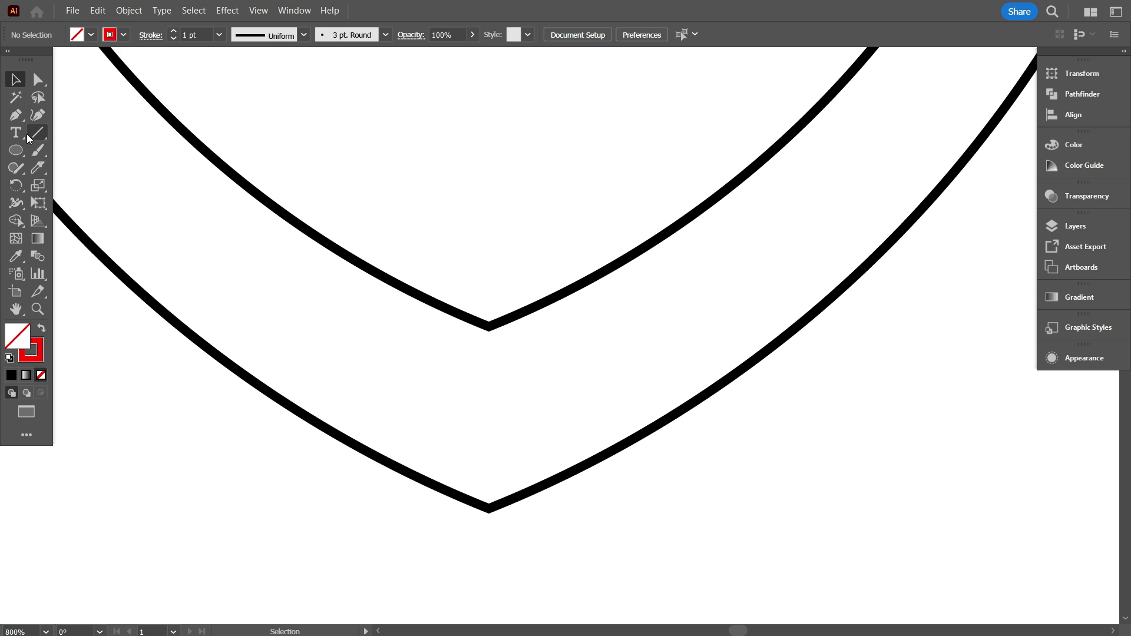
click(38, 150)
drag(489, 323, 489, 510)
scroll(457, 491, down, 4)
scroll(636, 250, up, 1)
scroll(616, 207, up, 2)
drag(600, 201, 666, 201)
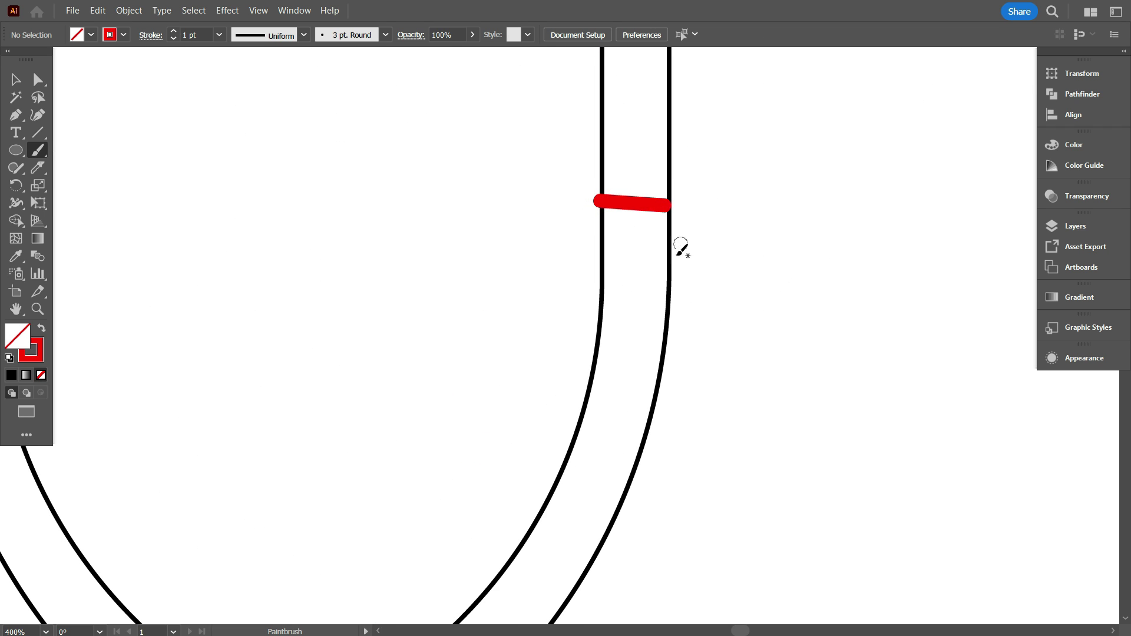
scroll(677, 253, down, 3)
scroll(625, 294, down, 1)
drag(564, 280, 729, 375)
drag(681, 290, 638, 446)
Step: Delete all the red gap marks from the shield
key(v)
click(216, 385)
drag(667, 335, 718, 414)
key(Delete)
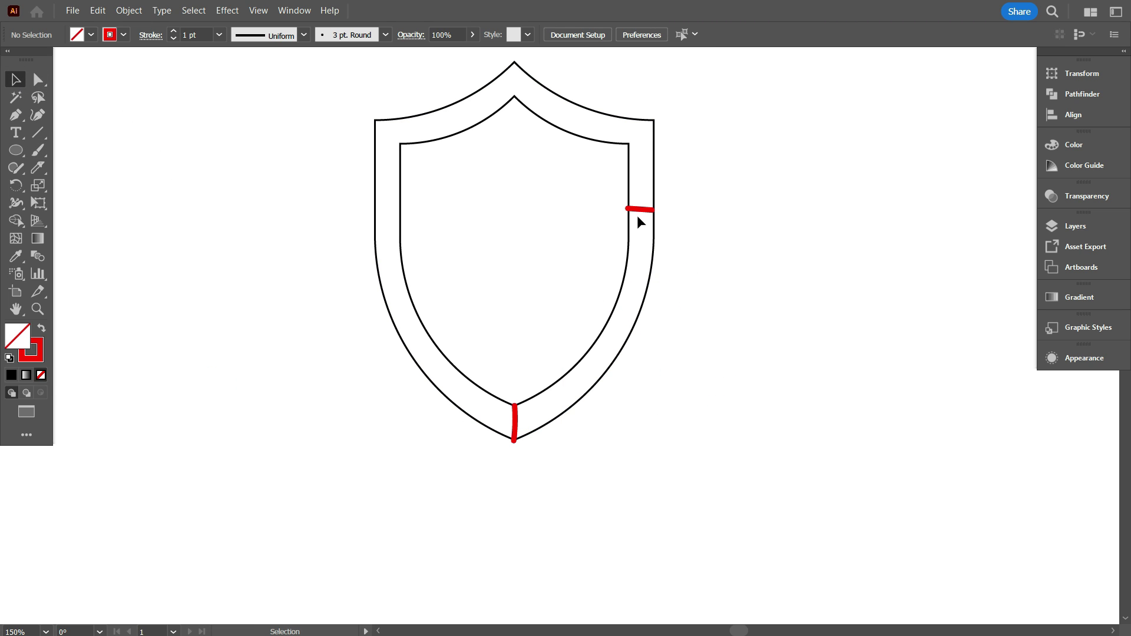
click(638, 209)
key(Delete)
click(516, 423)
key(Delete)
Step: Enlarge the inner shield to narrow the band between the two outlines
click(523, 403)
drag(514, 406, 516, 426)
click(546, 476)
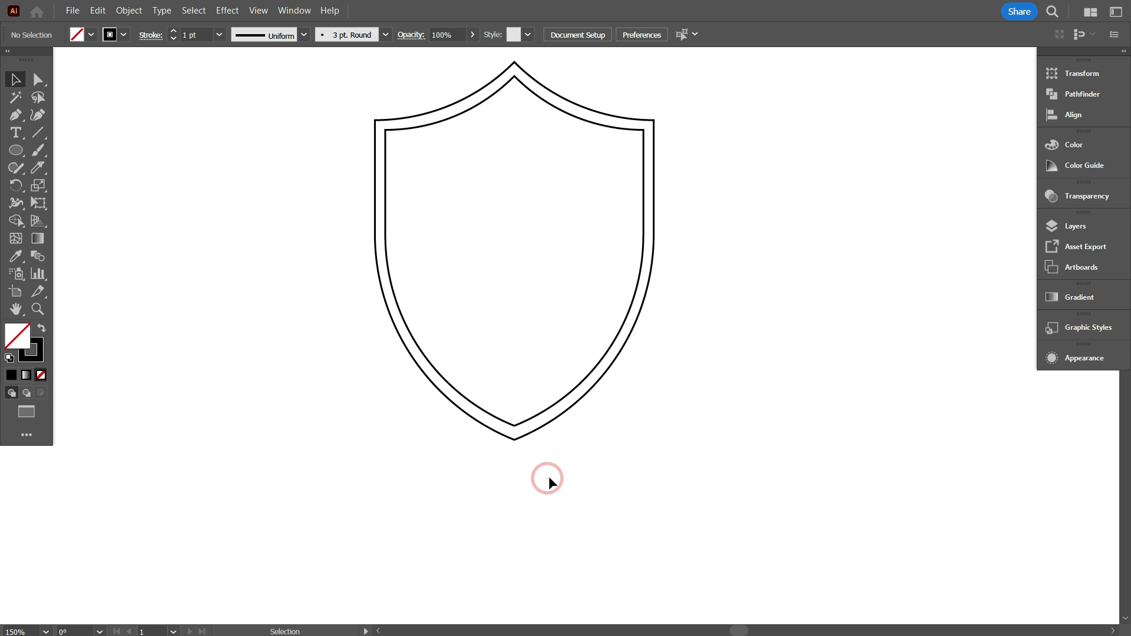
scroll(539, 444, up, 5)
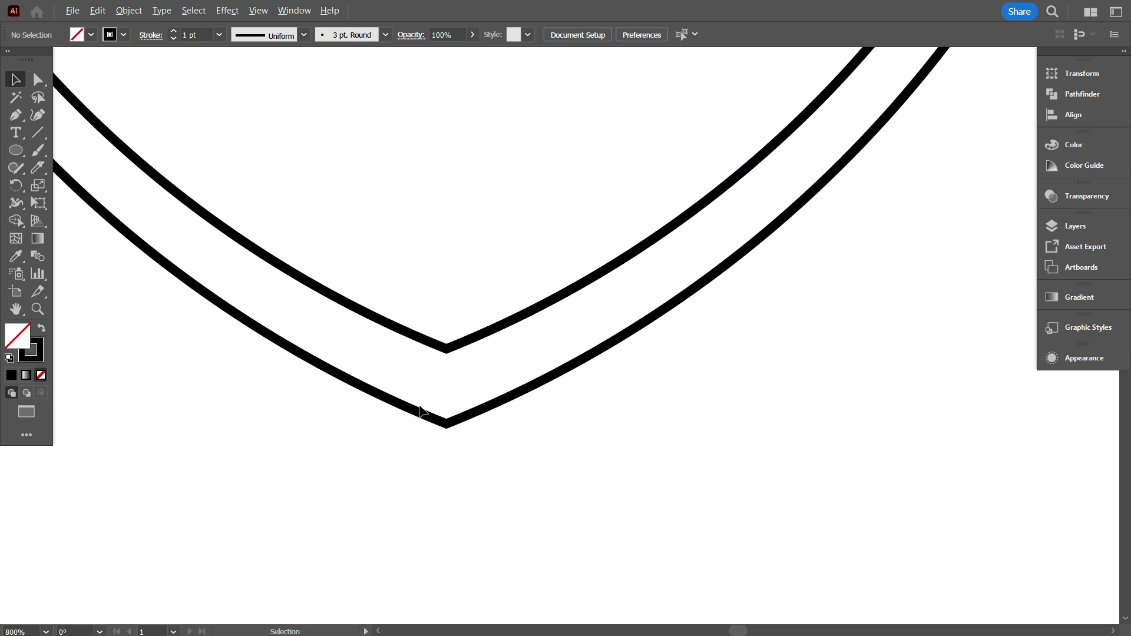
scroll(422, 412, down, 5)
scroll(425, 410, up, 2)
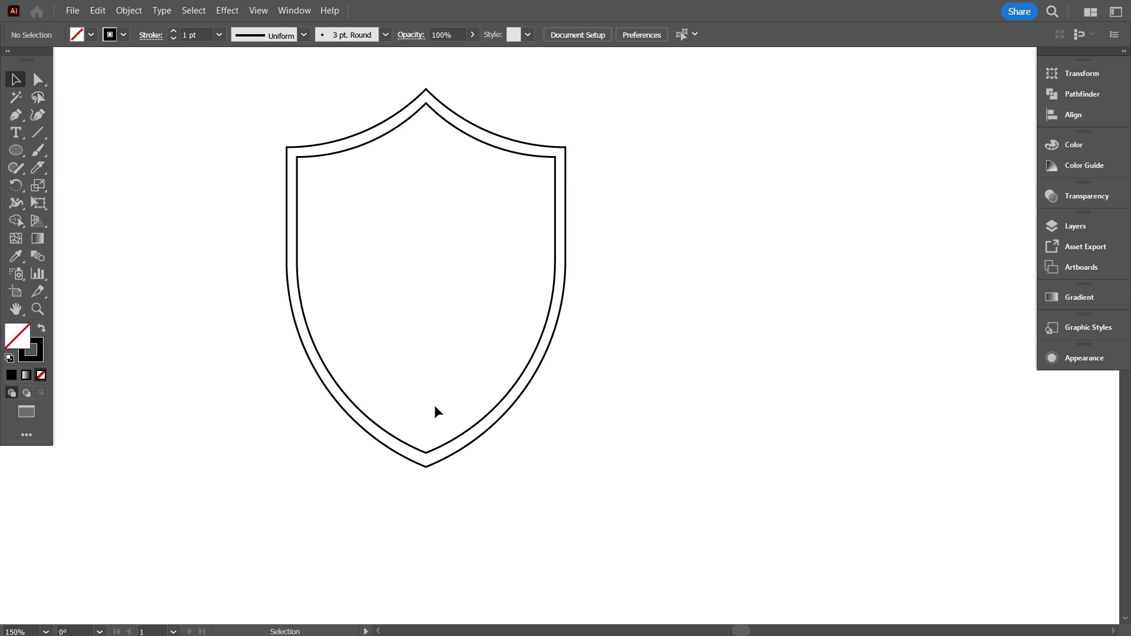
scroll(439, 395, down, 2)
scroll(467, 427, up, 2)
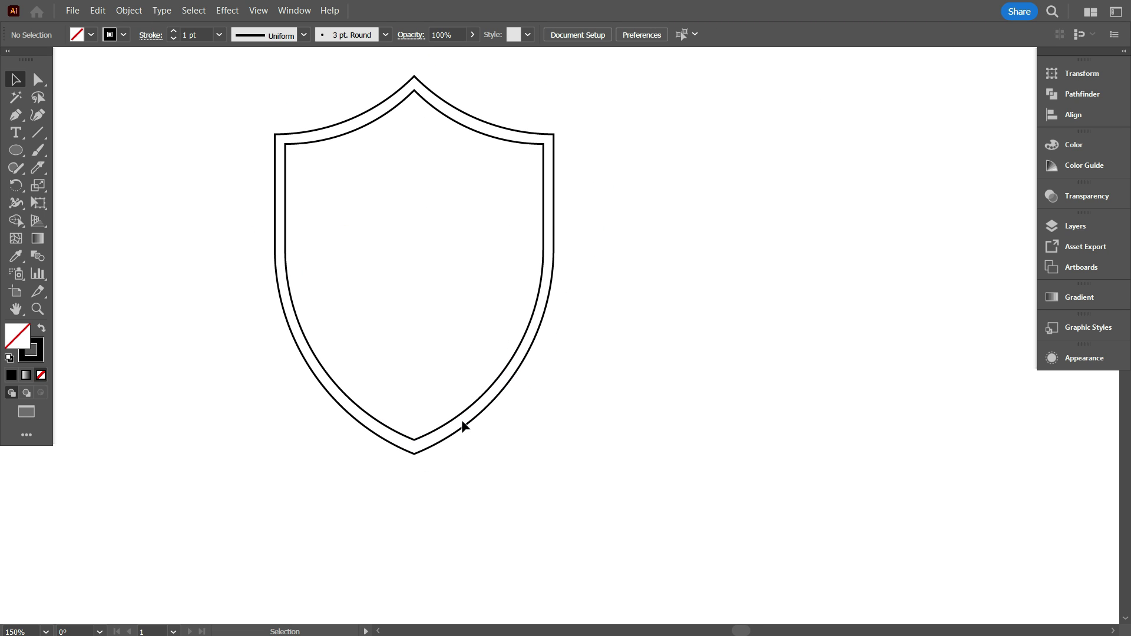
Step: Shrink the inner shield slightly about its centre
click(462, 412)
drag(415, 439, 413, 419)
click(564, 469)
scroll(563, 469, up, 1)
scroll(560, 436, down, 3)
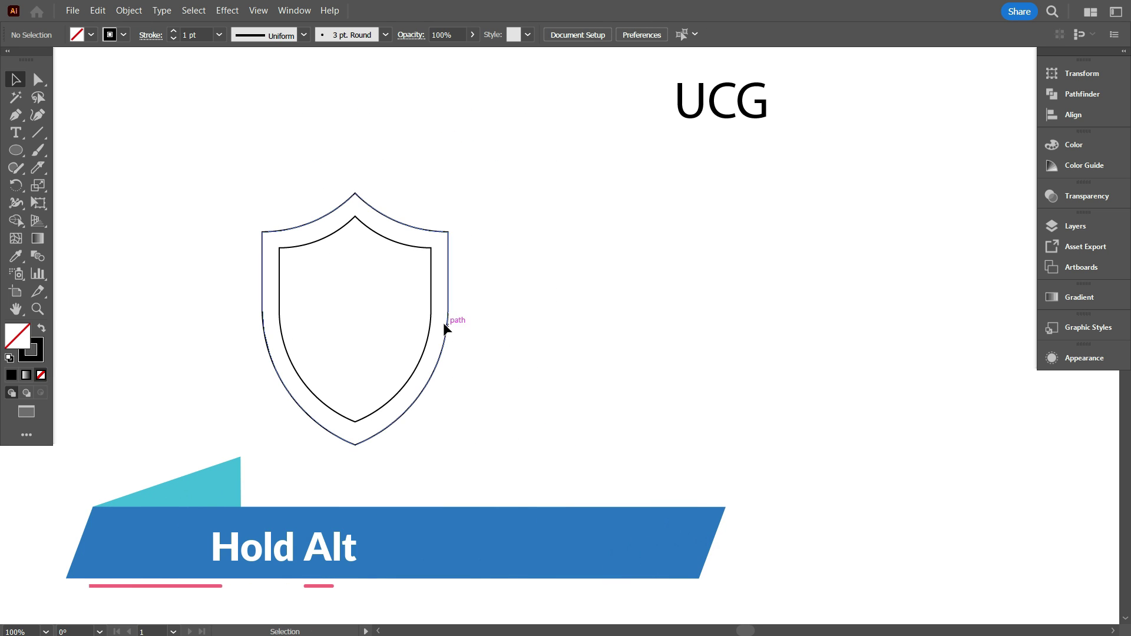
Step: Place a copy of the outer shield to the right and select it for Object > Path > Offset Path
click(446, 328)
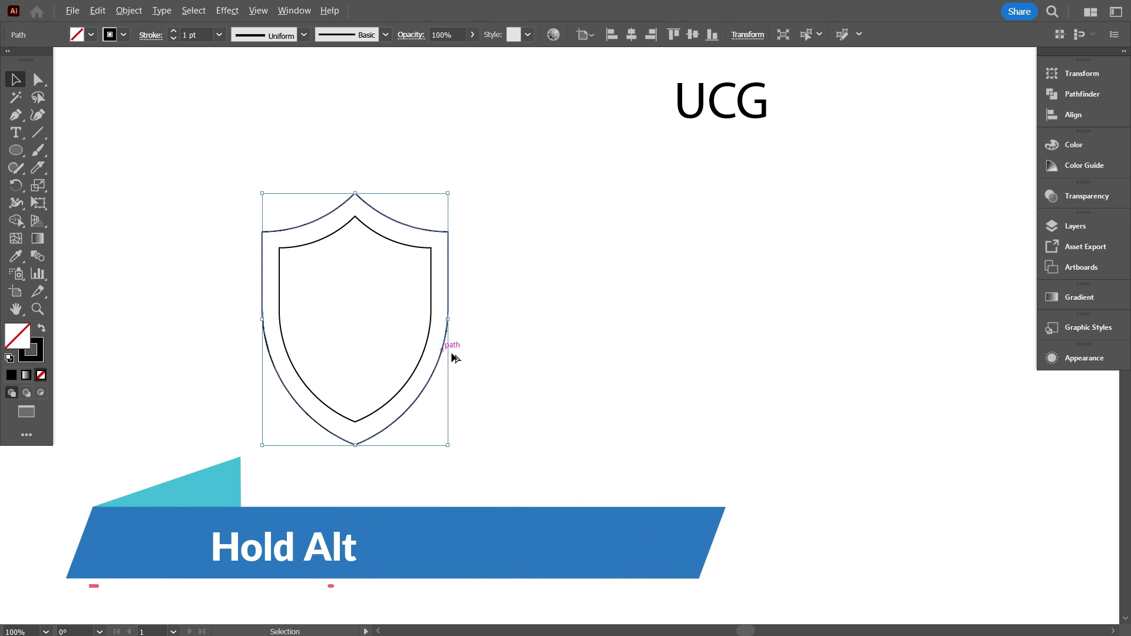
drag(443, 346, 724, 372)
click(695, 488)
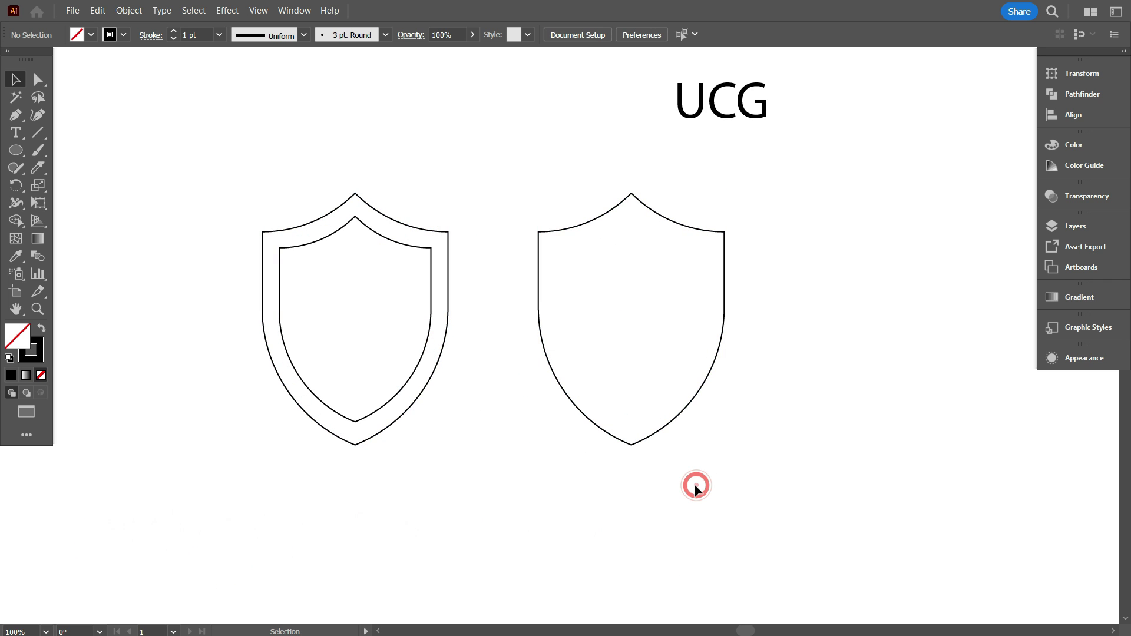
drag(543, 192, 605, 346)
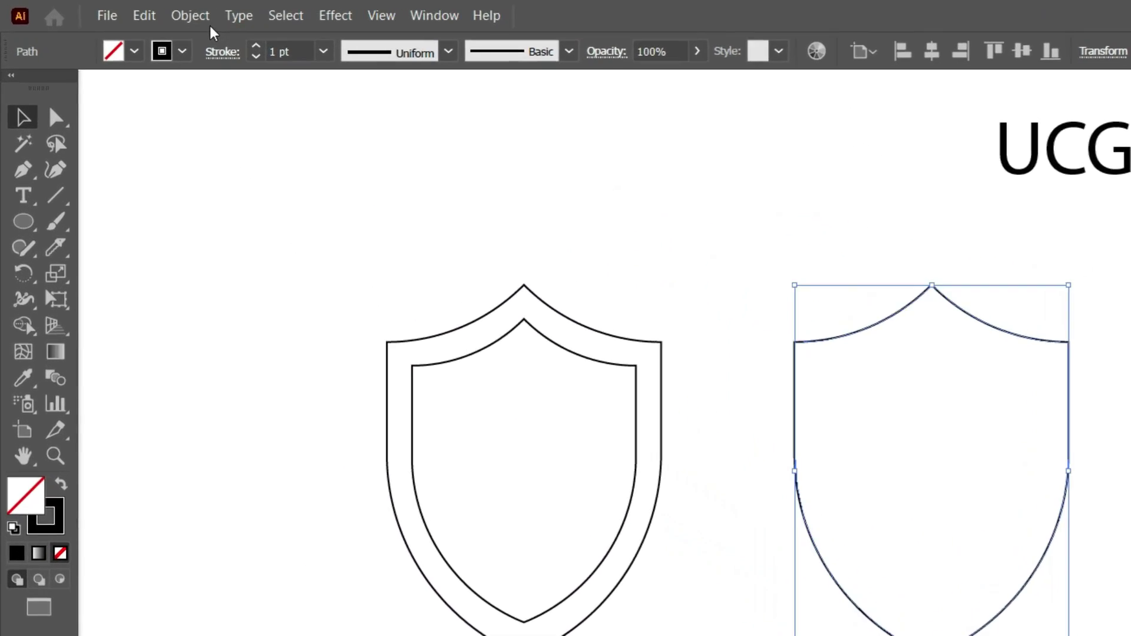
click(130, 10)
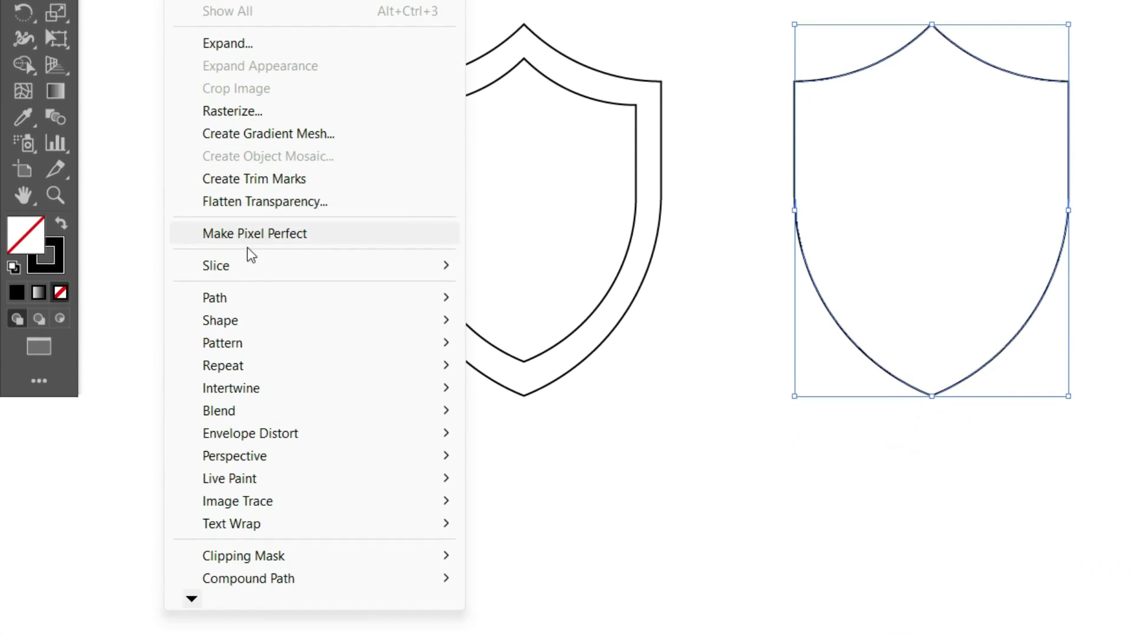
mouse_move(271, 300)
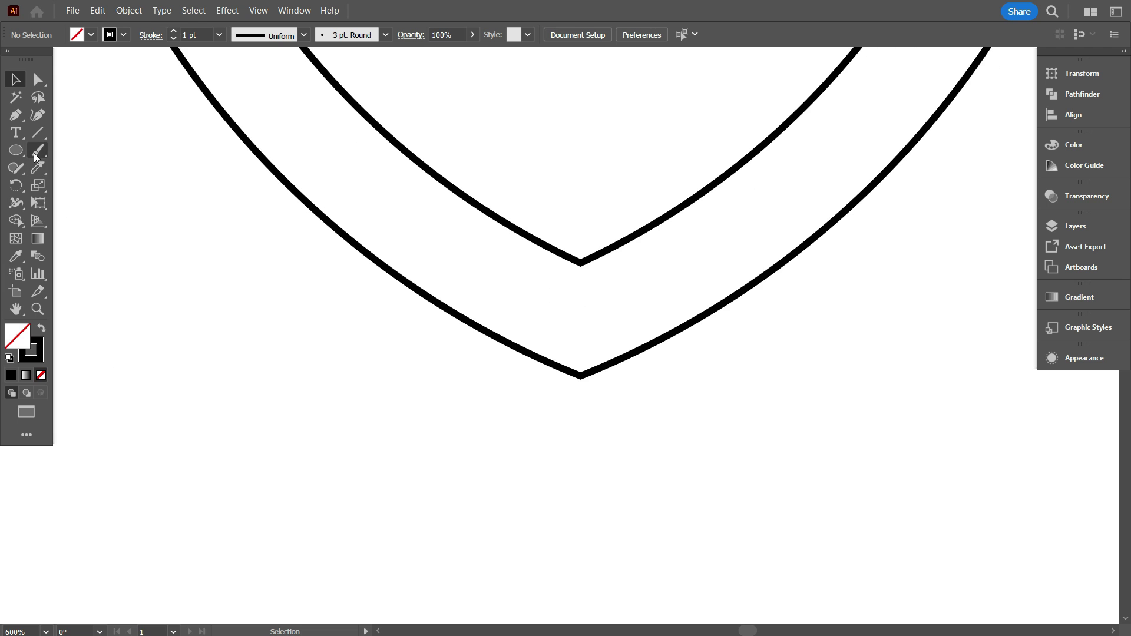
Step: Mark the right shield's gaps with red Paintbrush strokes
click(38, 151)
click(123, 34)
click(49, 64)
drag(583, 264, 583, 375)
scroll(659, 282, down, 4)
drag(658, 198, 666, 201)
scroll(641, 253, down, 2)
drag(554, 206, 735, 118)
scroll(682, 321, up, 1)
Step: Delete the red check-mark and short tip strokes, then zoom in on the shields
click(19, 82)
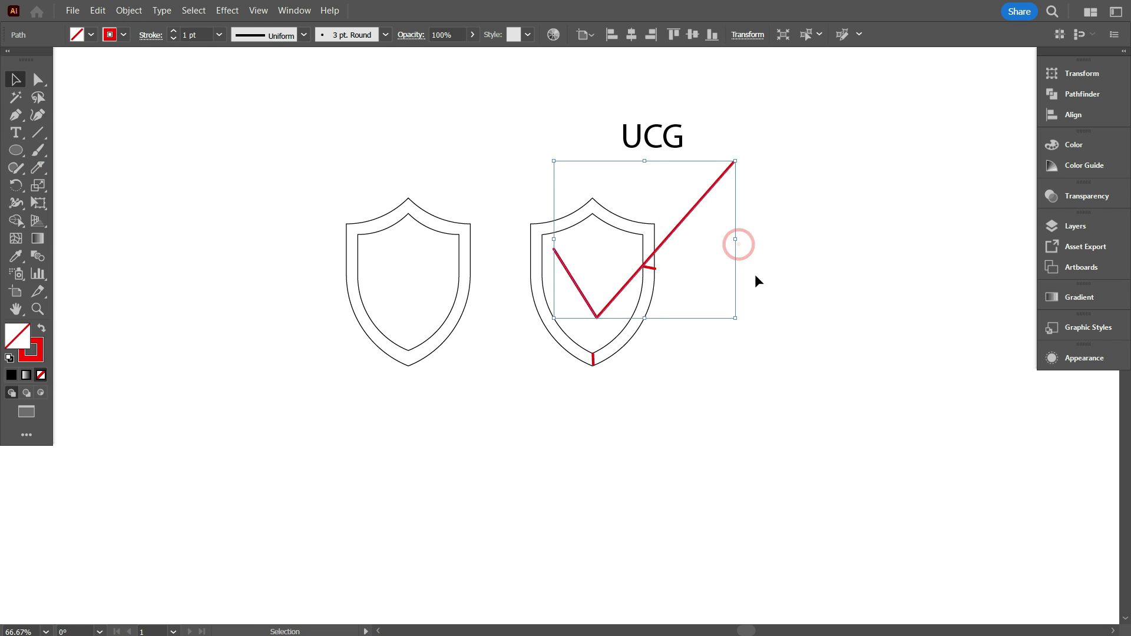
drag(753, 300, 698, 203)
key(Delete)
click(648, 267)
key(Delete)
click(593, 361)
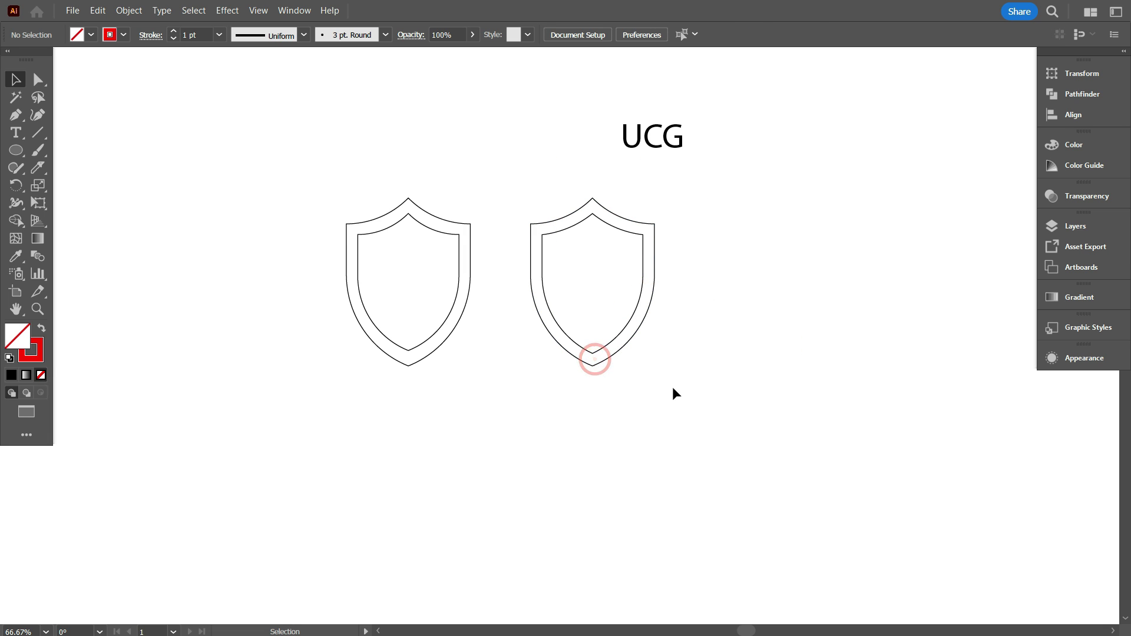
key(ctrl+plus)
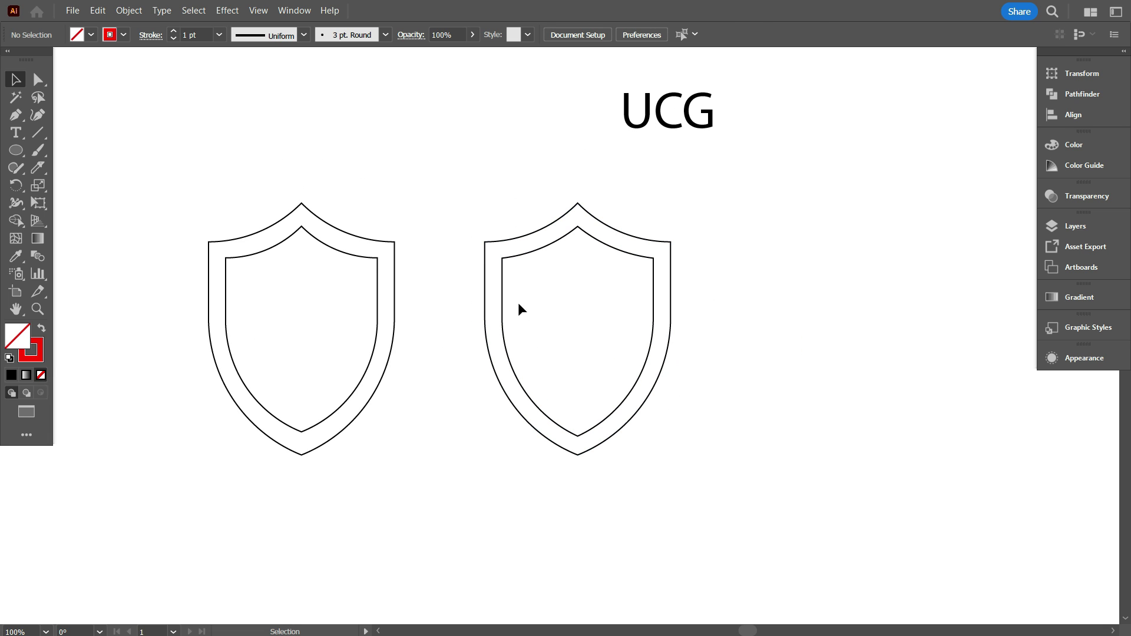
Step: Draw a vertical red line at the right shield's left edge and repeat copies 15 px apart
click(39, 133)
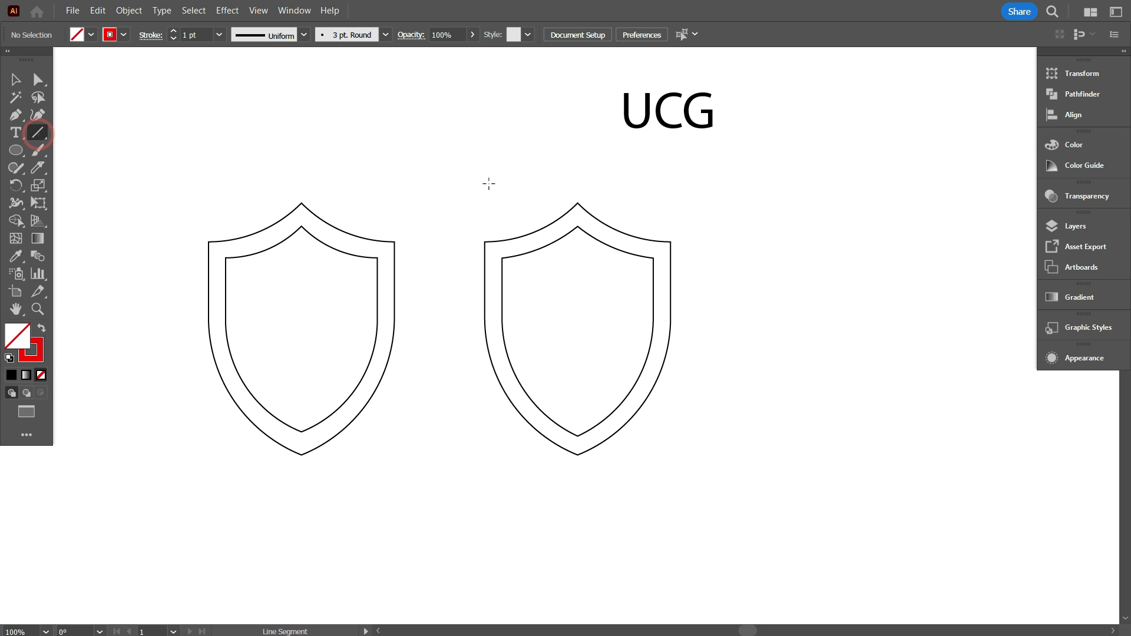
drag(485, 133, 508, 513)
click(15, 80)
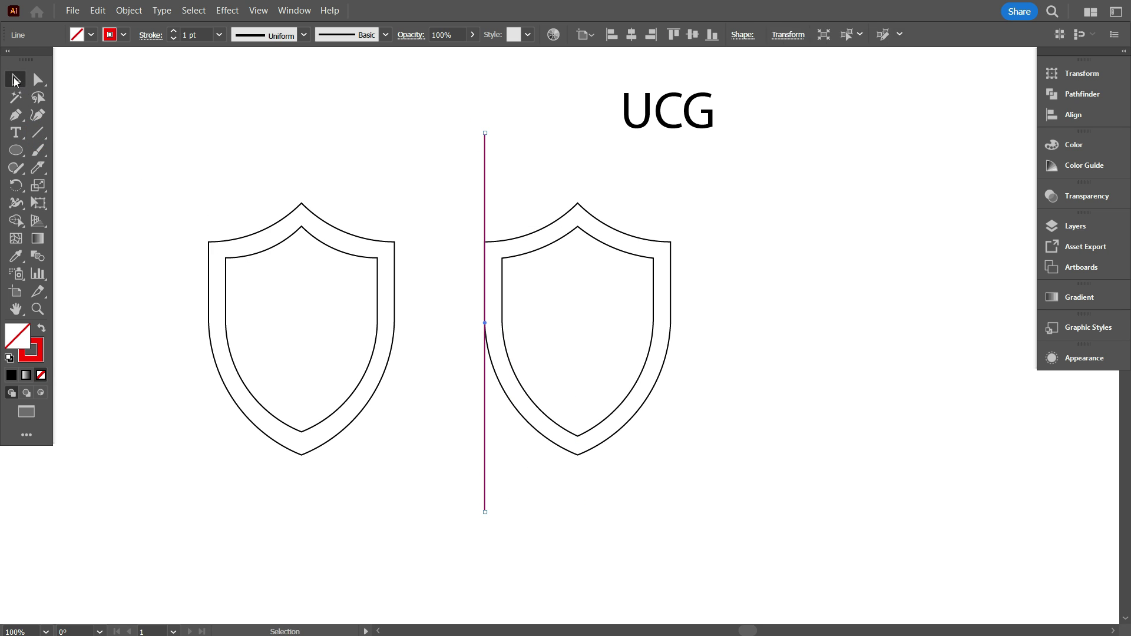
drag(485, 379, 504, 384)
key(ctrl+d)
key(ctrl+d)
key(ctrl+d)
key(ctrl+d)
key(ctrl+d)
key(ctrl+d)
key(ctrl+d)
key(ctrl+d)
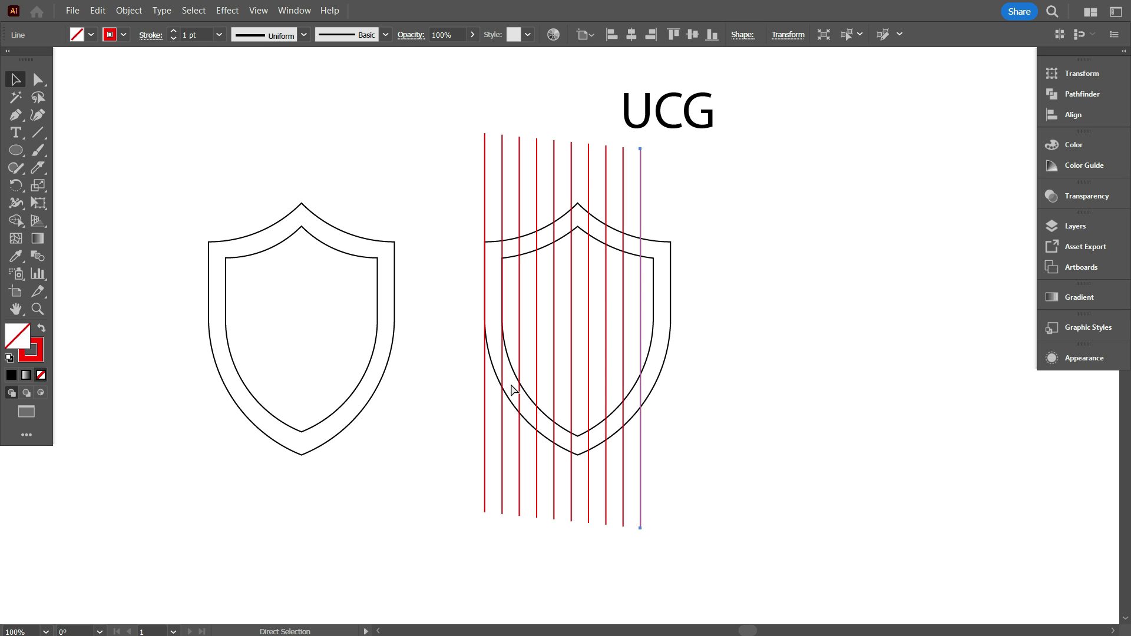
key(ctrl+d)
key(ctrl+d)
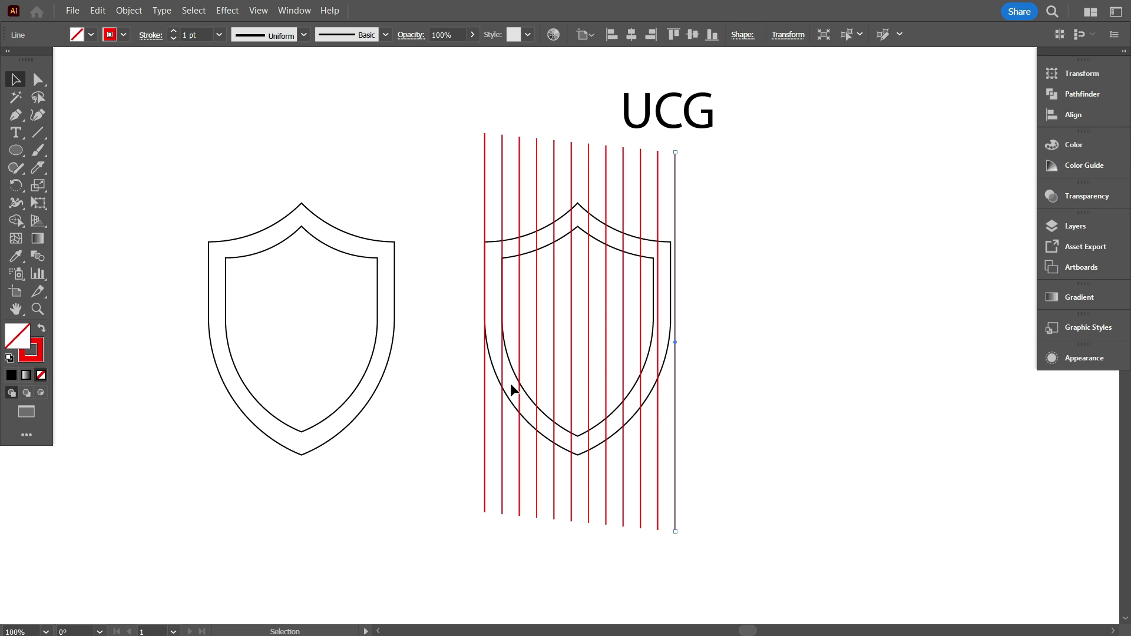
Step: Select all ten red lines, apply Vertical Align Bottom, and Group them
key(alt)
click(94, 117)
scroll(420, 319, down, 2)
alt+scroll(472, 441, down, 1)
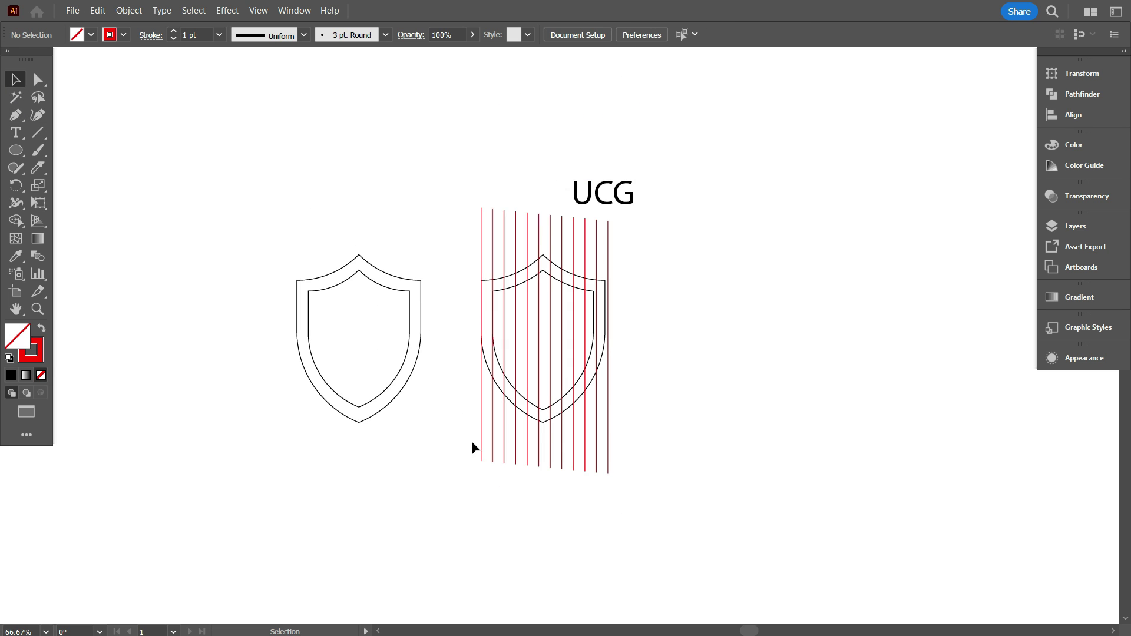
drag(613, 472, 478, 444)
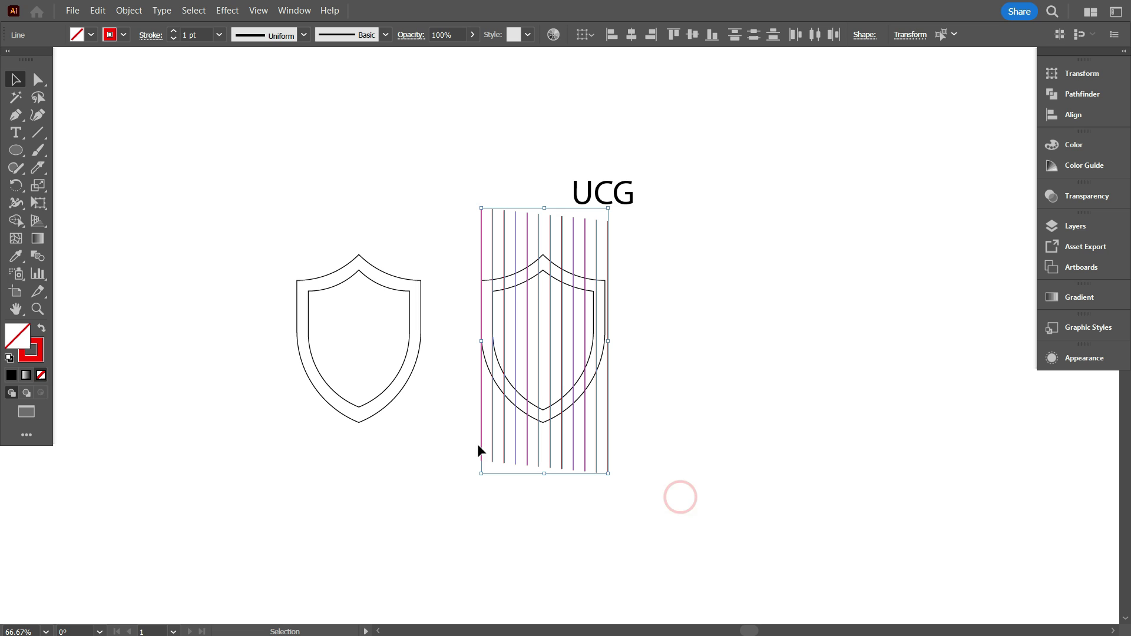
click(712, 34)
right_click(710, 153)
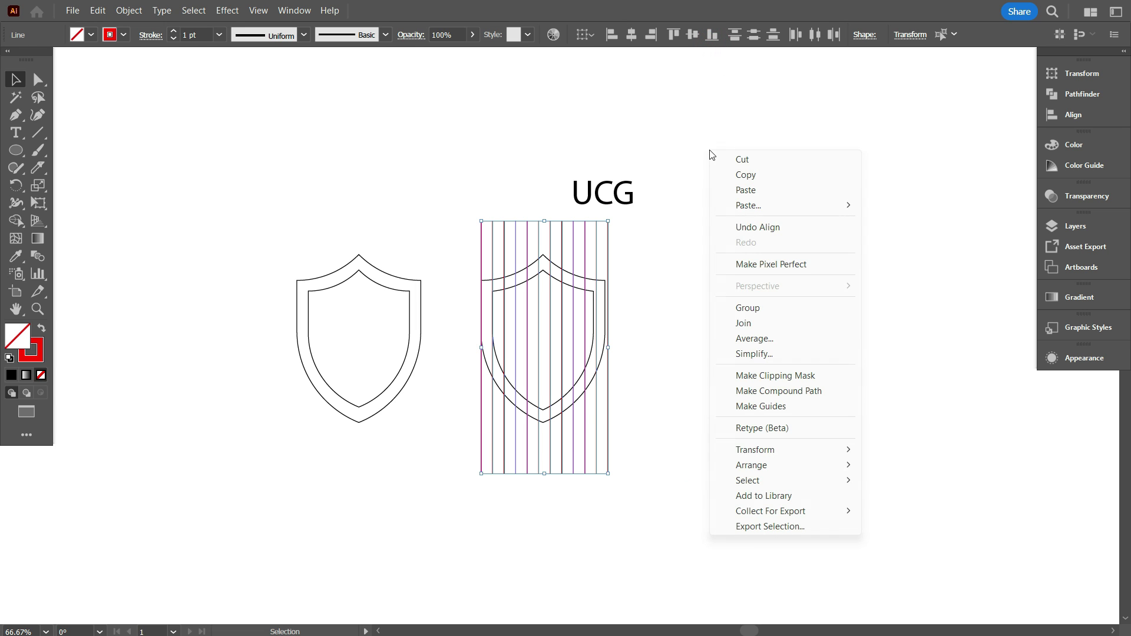
click(748, 307)
click(743, 345)
scroll(436, 473, up, 1)
Step: Place a copy of the red line group over the left shield
drag(609, 437, 331, 418)
click(452, 381)
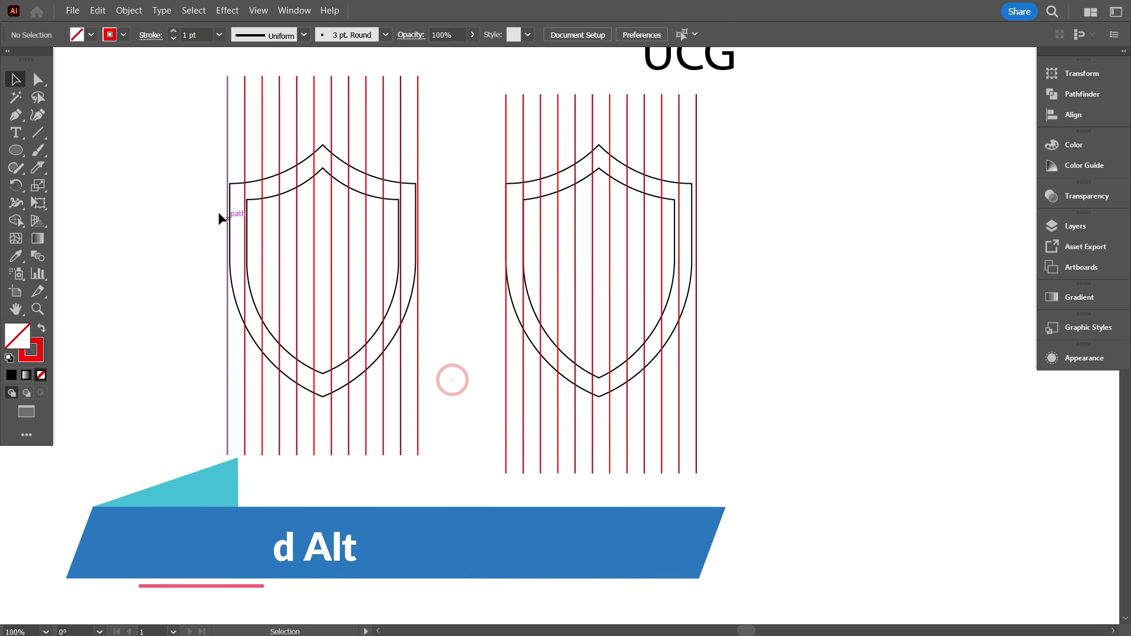
scroll(229, 242, up, 2)
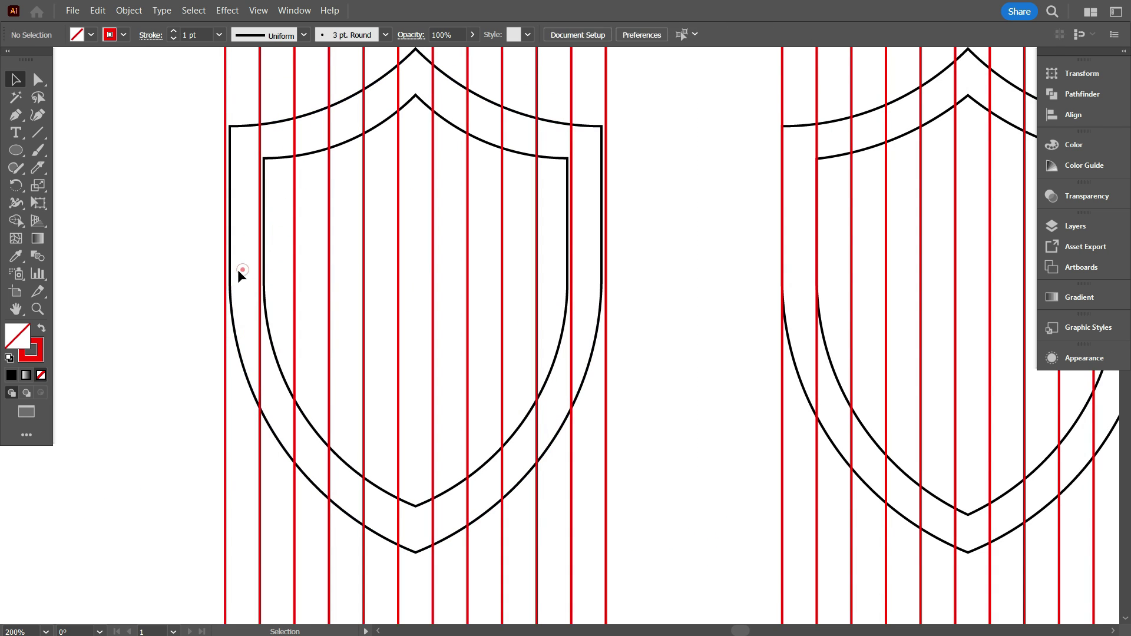
scroll(234, 271, down, 1)
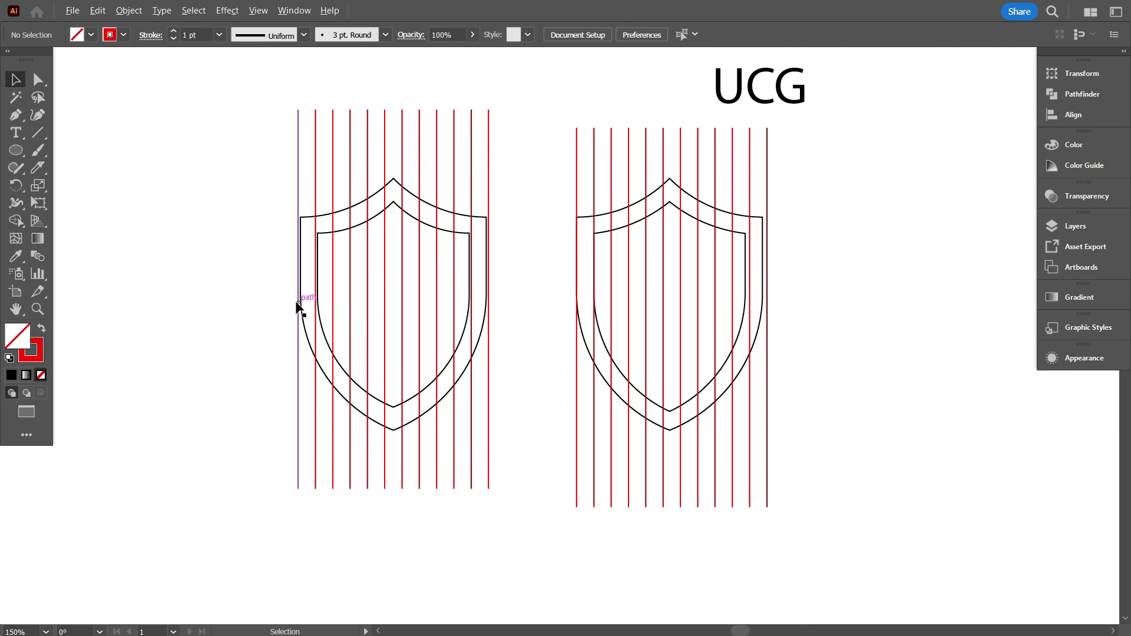
scroll(304, 301, up, 1)
scroll(389, 198, down, 3)
Step: Delete the left shield's inner outline
click(390, 189)
key(Delete)
click(351, 250)
click(486, 250)
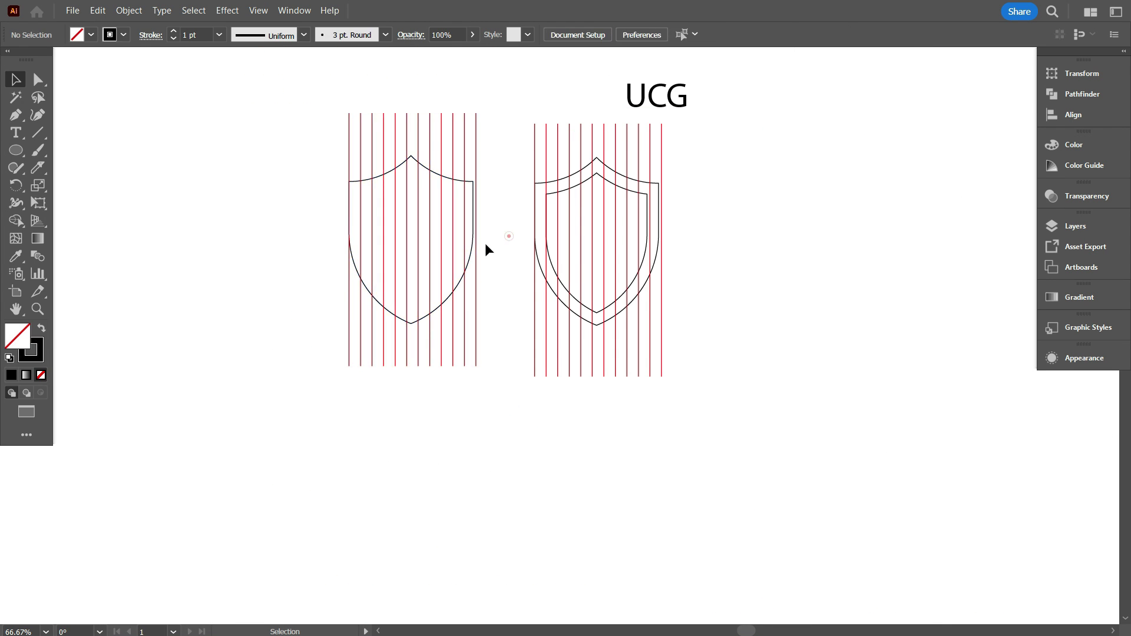
Step: Stretch the left shield's outer outline so its right edge meets the outer red line
scroll(482, 250, up, 2)
click(467, 227)
drag(467, 222, 471, 231)
click(488, 250)
scroll(488, 251, down, 2)
scroll(474, 277, up, 1)
ctrl+click(471, 273)
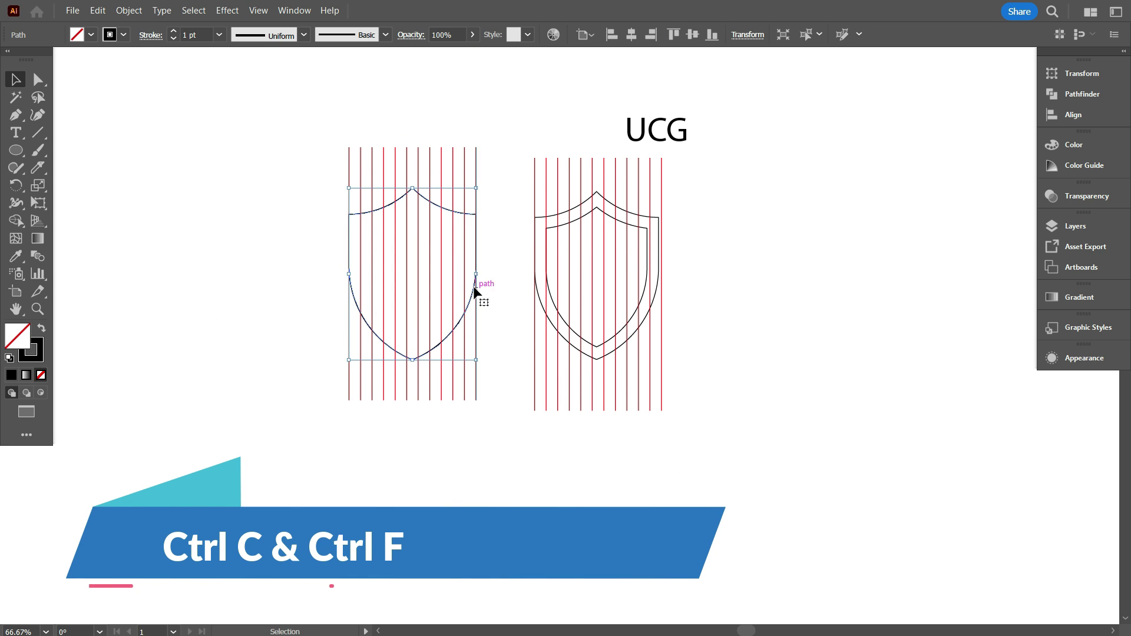
Step: Scale the pasted shield copy inward to form the left shield's inner outline
scroll(454, 279, up, 2)
drag(506, 268, 475, 256)
click(563, 341)
Step: Narrow the right shield's red line group to fit the shield's width
scroll(348, 360, down, 2)
scroll(275, 280, down, 2)
scroll(525, 289, up, 2)
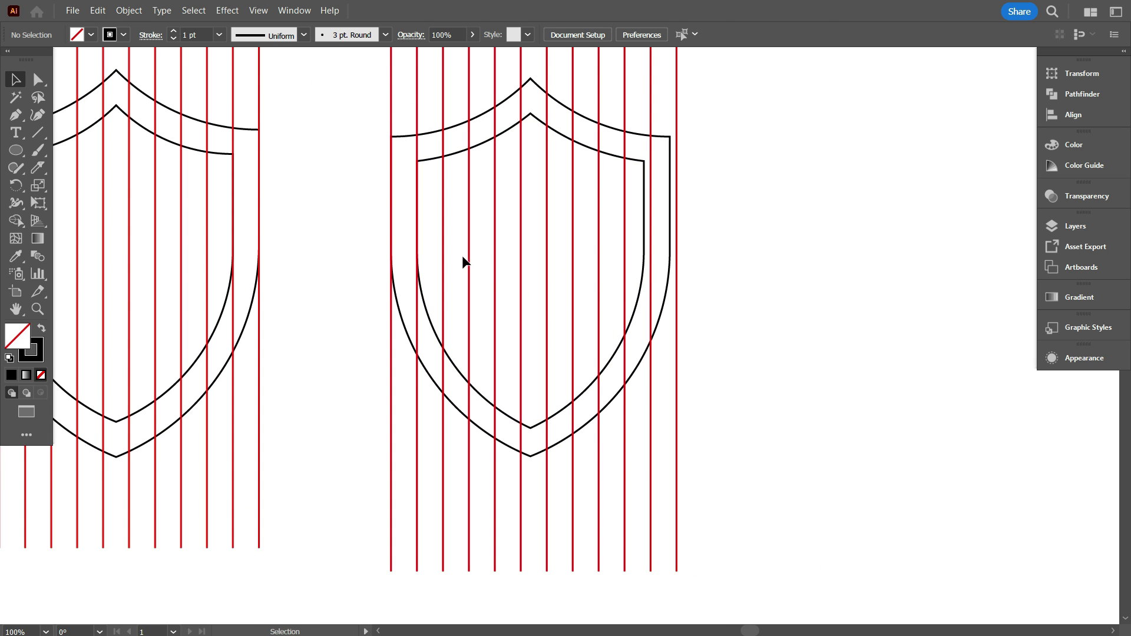
scroll(466, 263, down, 1)
click(391, 376)
scroll(605, 253, up, 4)
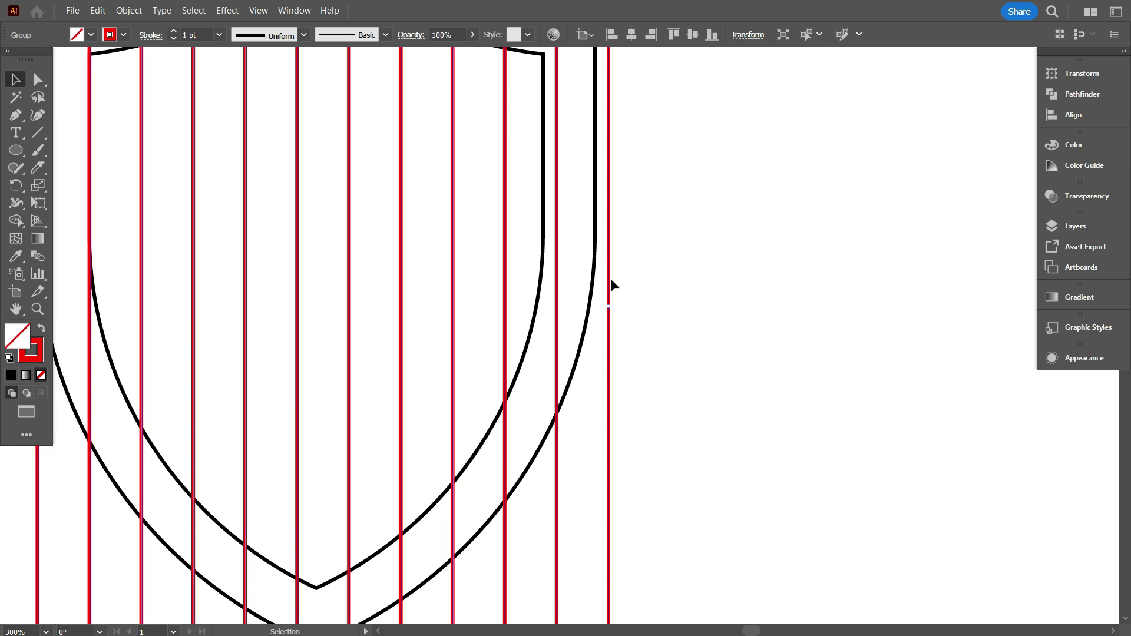
drag(613, 308, 598, 304)
click(629, 313)
Step: Check the alignment in outline view (Ctrl+Y), then return to colour preview
scroll(595, 332, down, 2)
scroll(367, 303, up, 3)
scroll(391, 247, down, 4)
scroll(568, 315, down, 1)
scroll(495, 272, up, 1)
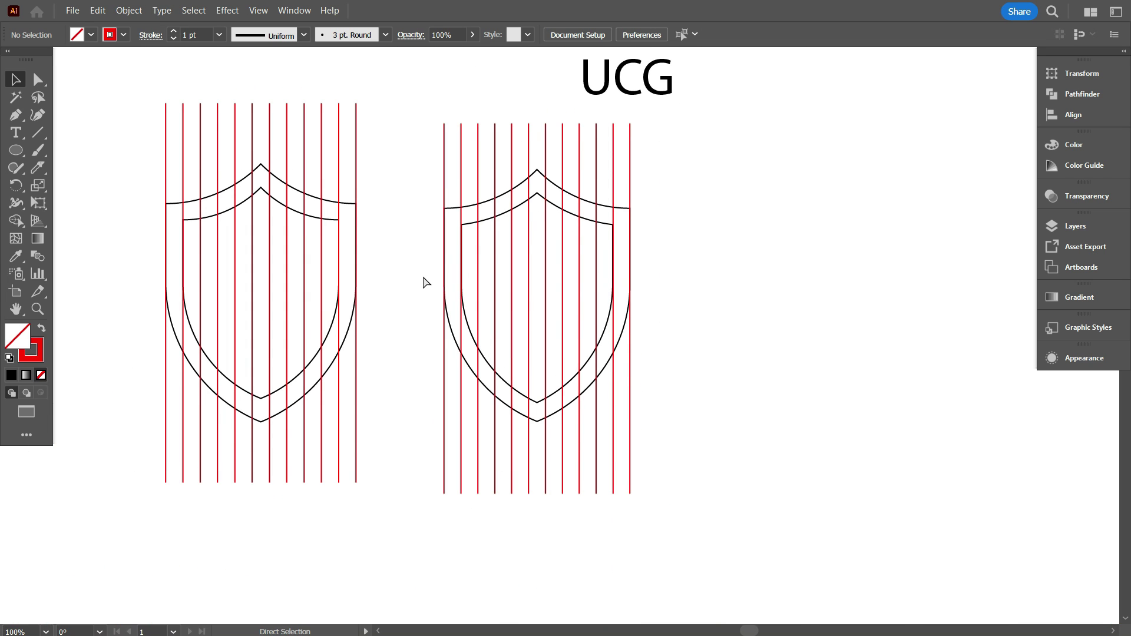
key(ctrl+y)
scroll(419, 277, up, 7)
scroll(424, 341, up, 1)
scroll(427, 356, down, 7)
key(ctrl+y)
scroll(460, 366, up, 5)
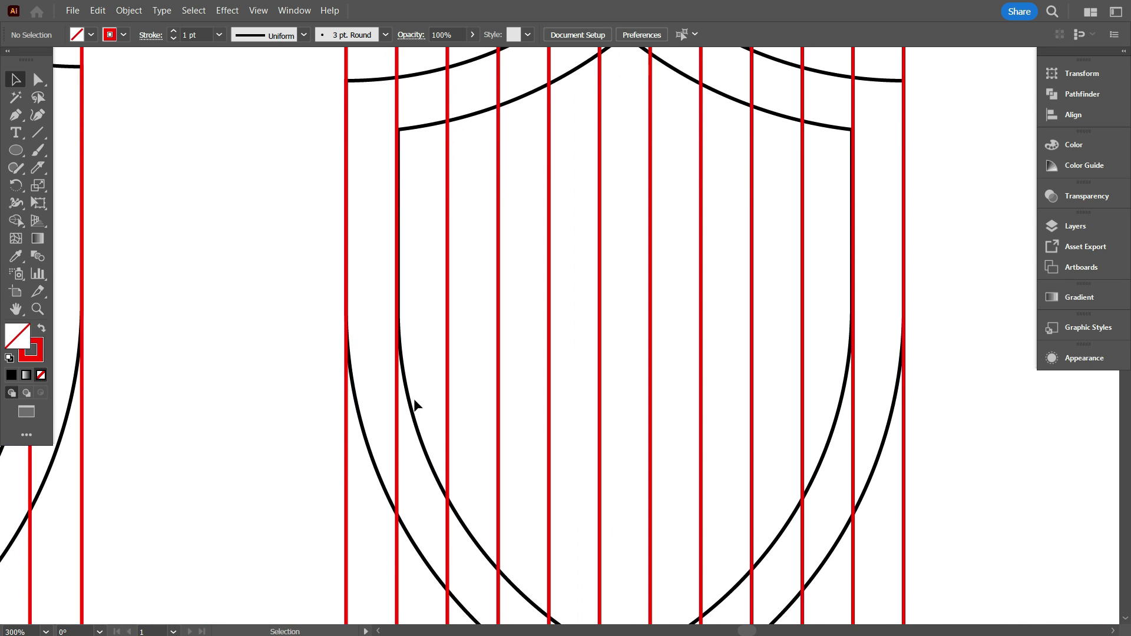
Step: Inspect the shield path and the inner shield outline by selecting each in turn
click(401, 333)
click(437, 367)
scroll(416, 411, down, 2)
scroll(622, 414, down, 3)
scroll(570, 430, up, 3)
scroll(645, 371, down, 3)
click(646, 373)
scroll(653, 306, up, 2)
click(653, 306)
click(783, 366)
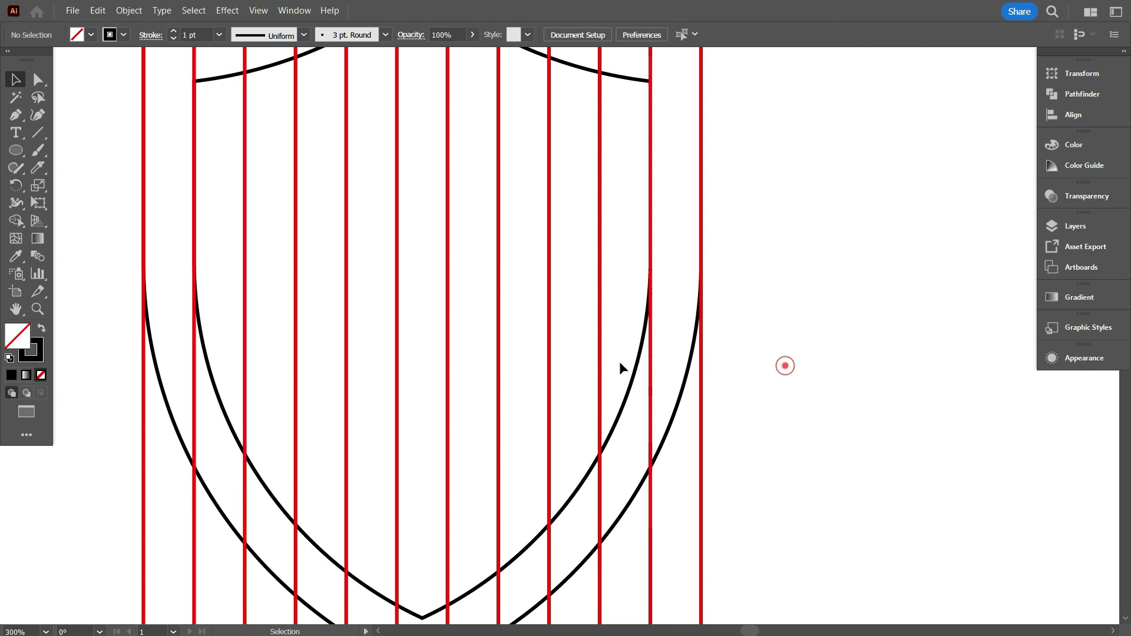
scroll(589, 362, down, 2)
click(37, 150)
Step: Paint two test brush strokes across the right shield, then delete both
drag(377, 194, 641, 340)
drag(476, 428, 597, 195)
click(16, 80)
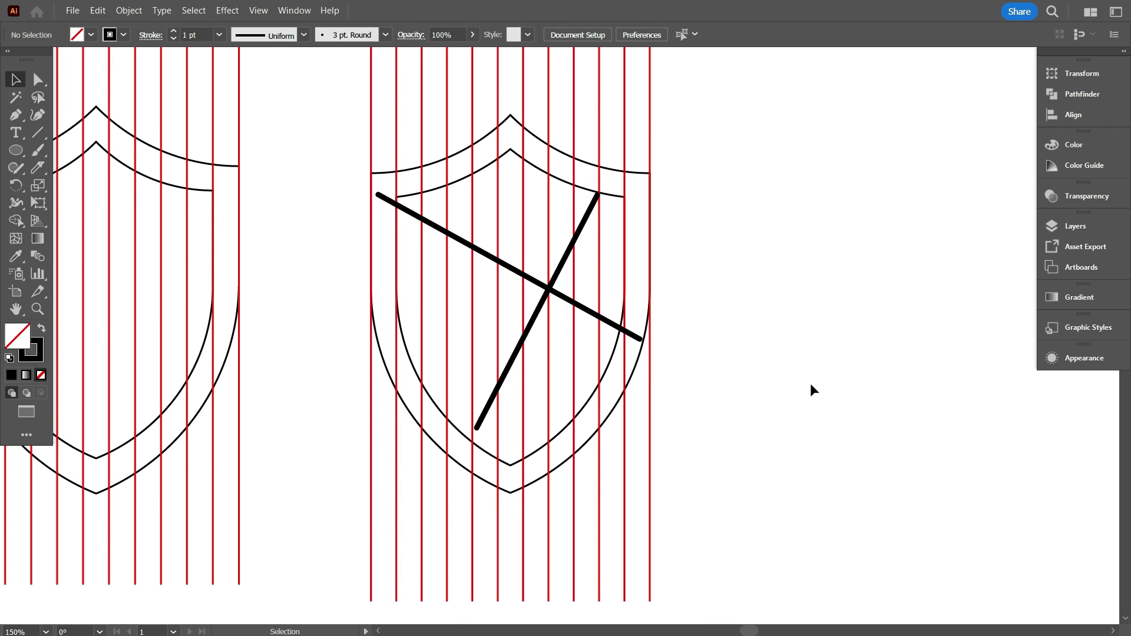
click(621, 328)
key(Delete)
click(557, 272)
key(Delete)
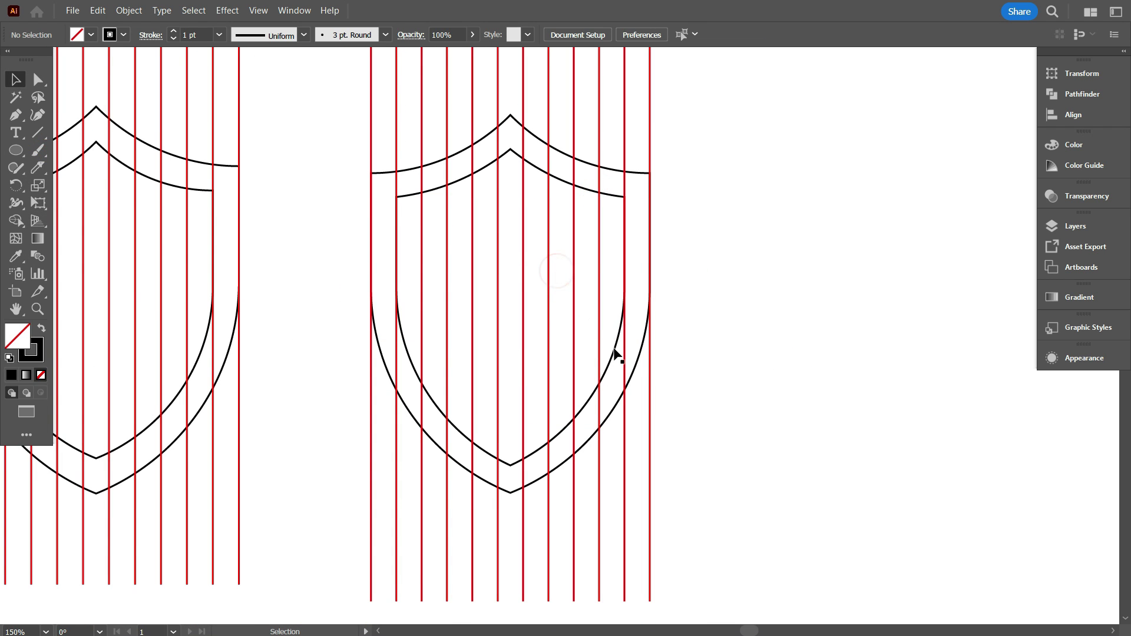
Step: Enlarge the right shield's inner outline outward from its centre
click(615, 349)
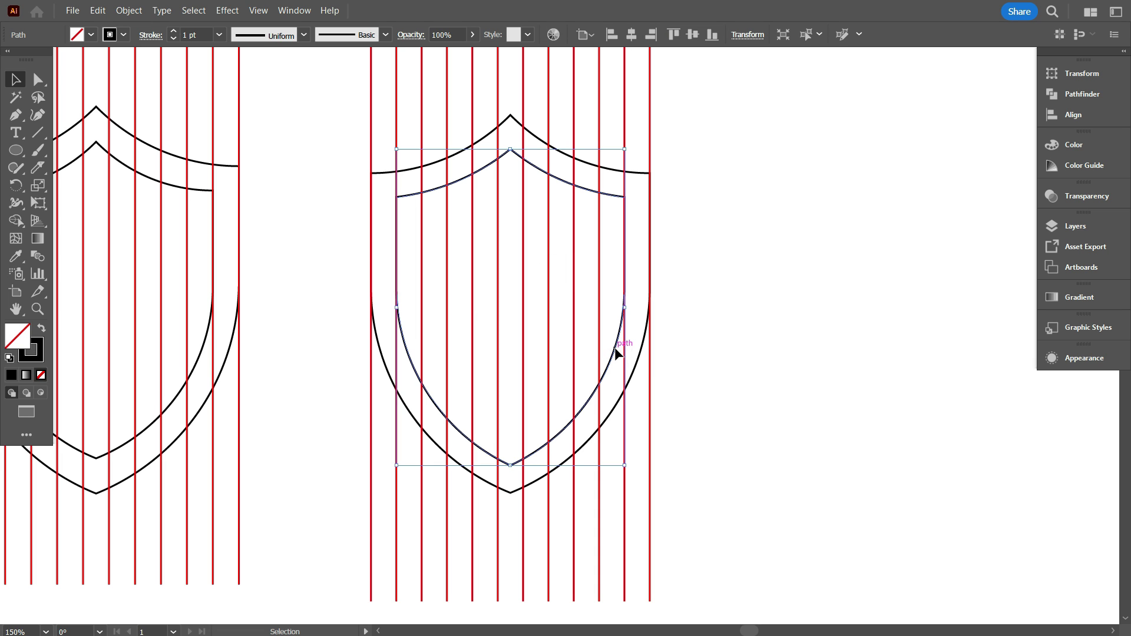
drag(625, 307, 642, 315)
click(792, 361)
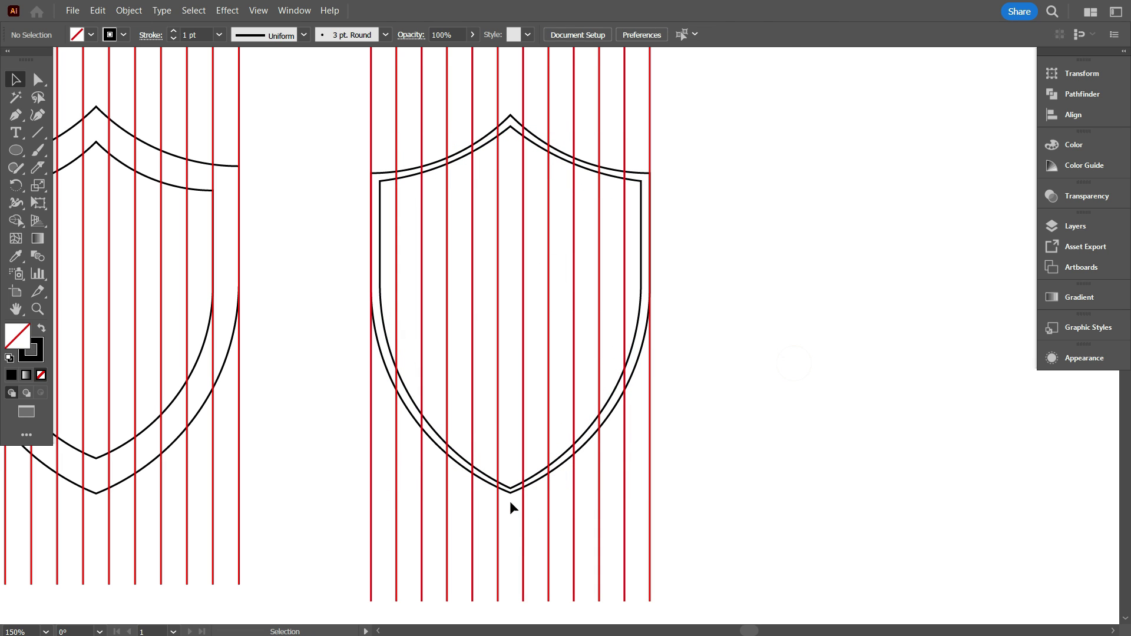
scroll(505, 500, up, 5)
scroll(513, 478, down, 2)
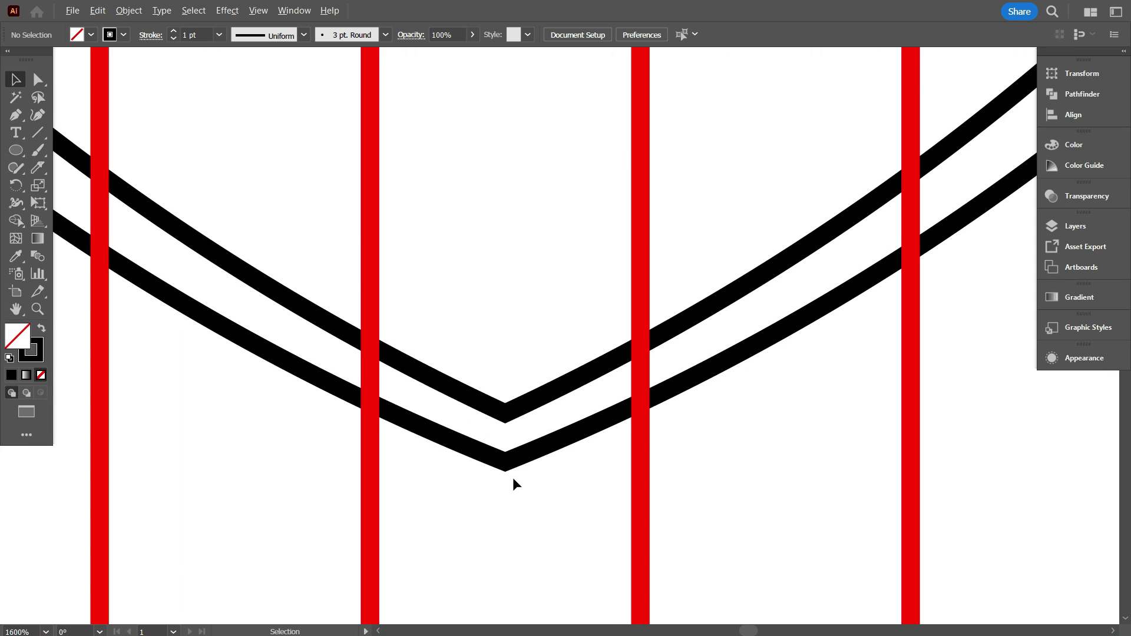
scroll(512, 477, down, 1)
scroll(510, 478, down, 1)
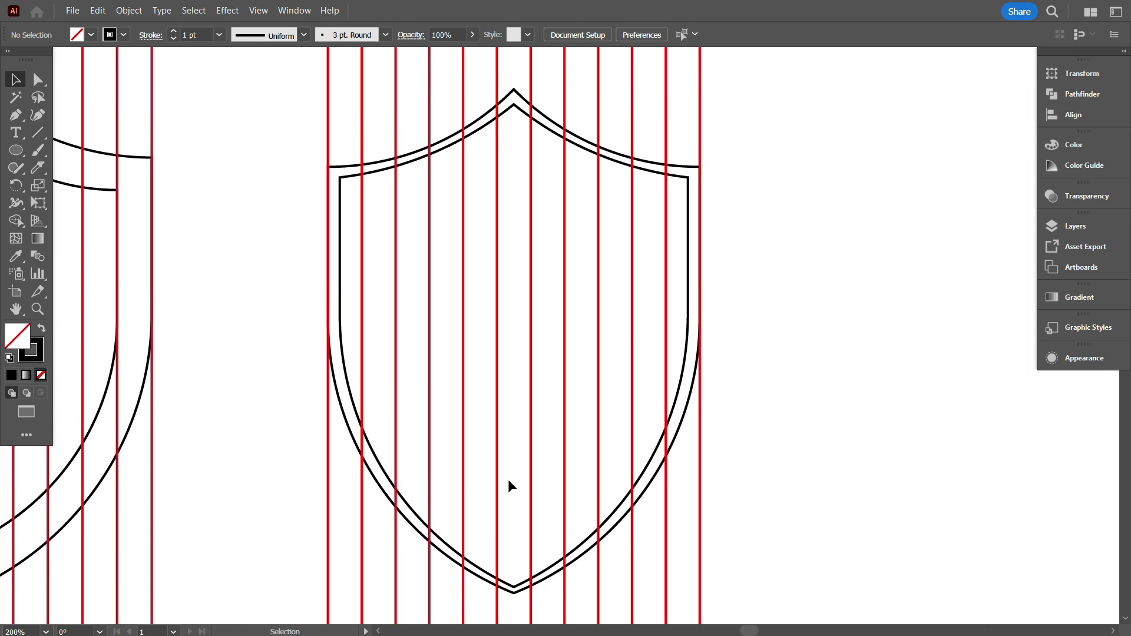
scroll(410, 272, down, 1)
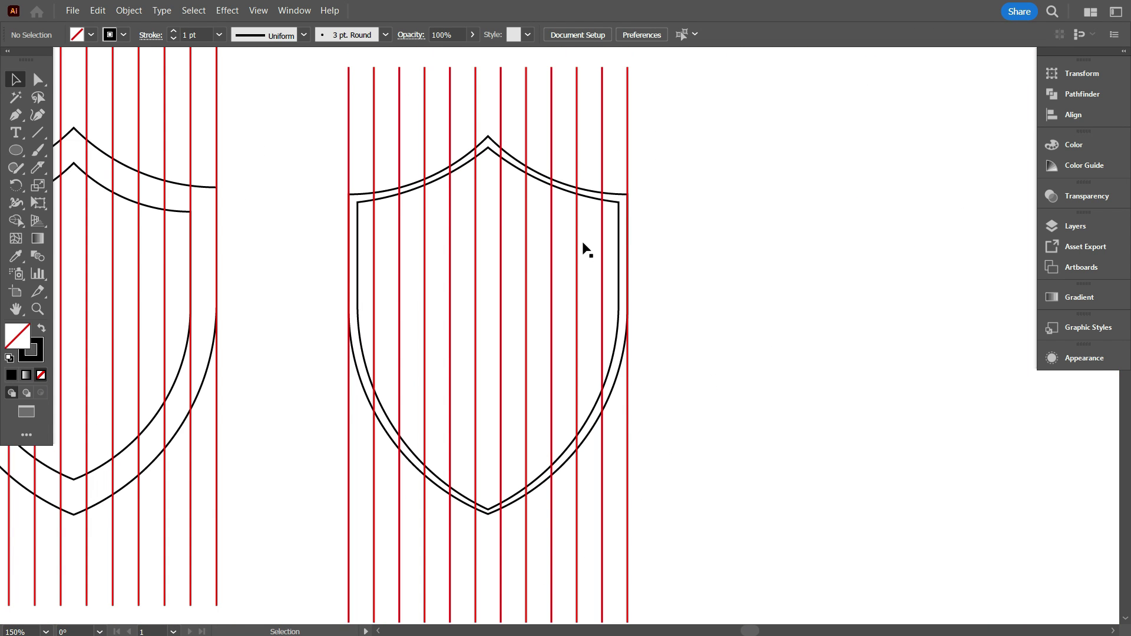
Step: Delete the right shield's inner outline, leaving only the outer shield
click(506, 163)
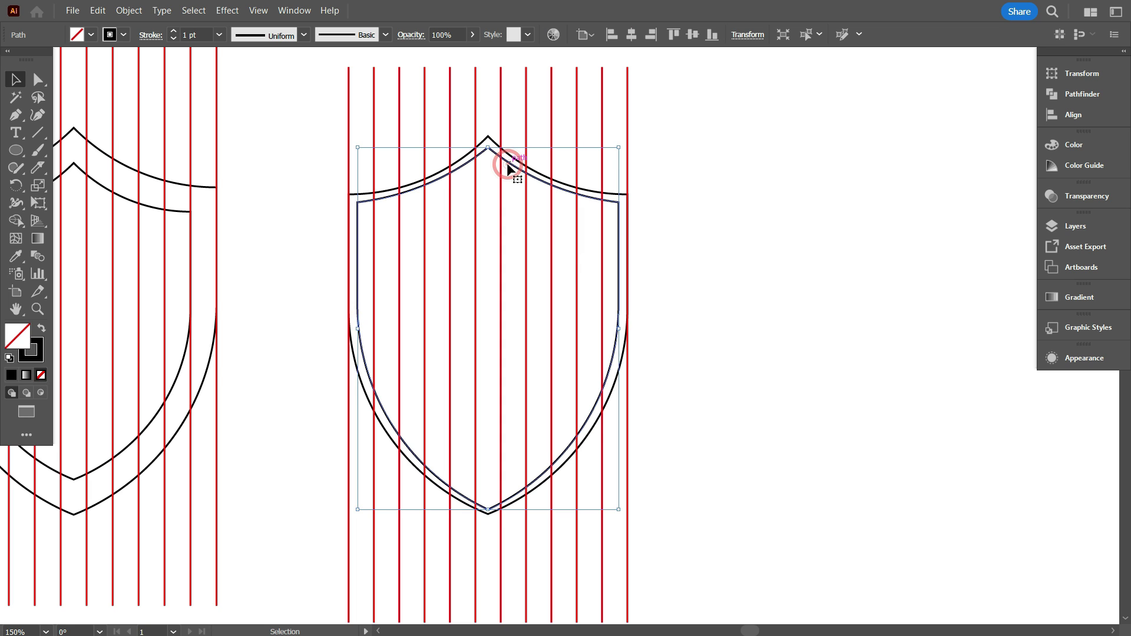
key(Delete)
scroll(643, 365, down, 1)
scroll(600, 370, down, 1)
scroll(637, 371, down, 1)
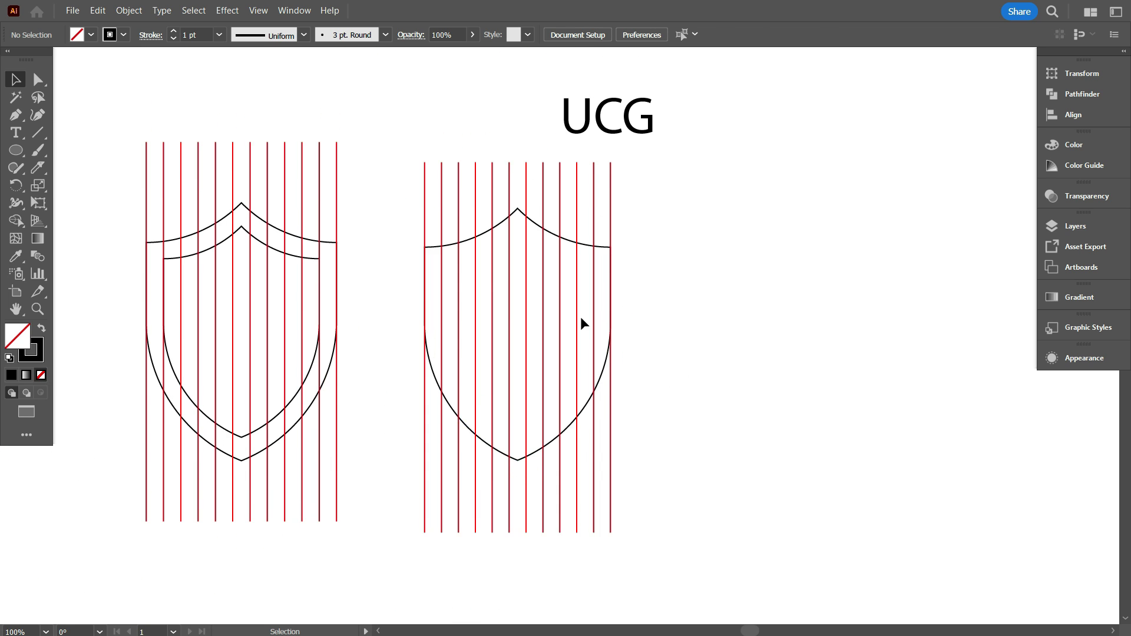
Step: Draw a small rectangle across one red-line gap and label it '14.65 w'
scroll(557, 313, up, 3)
scroll(709, 301, down, 2)
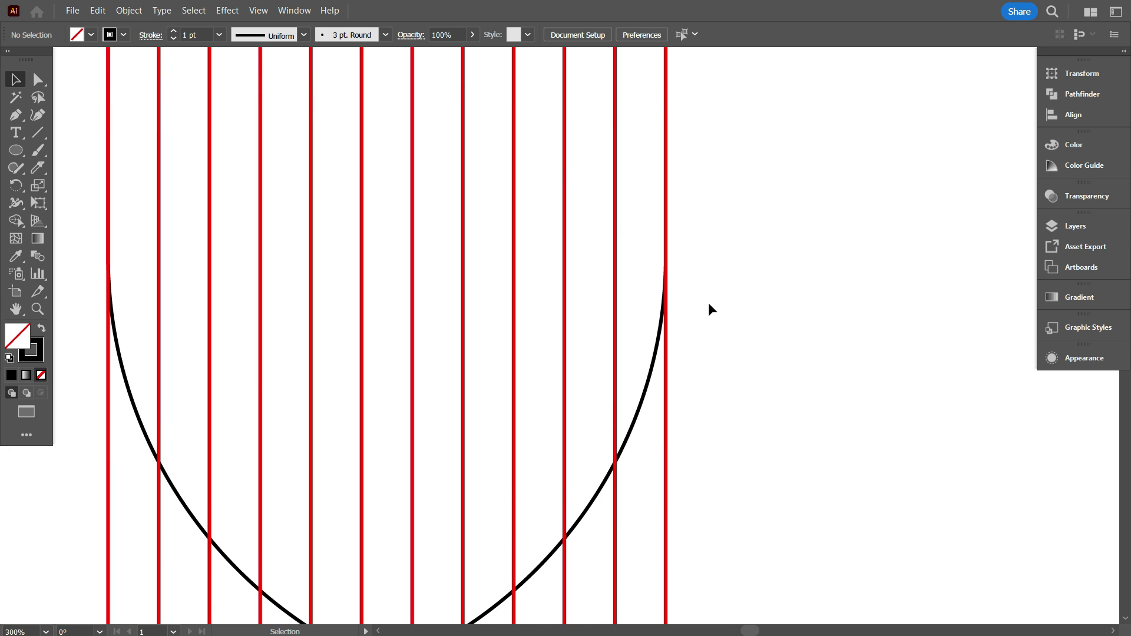
scroll(671, 312, down, 3)
scroll(612, 323, up, 1)
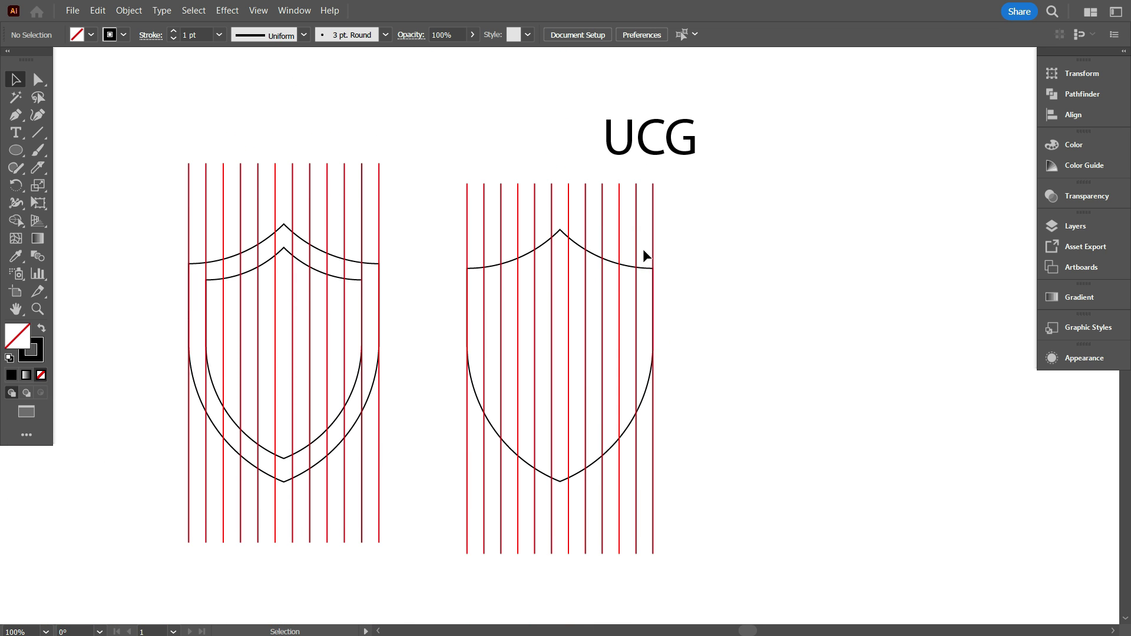
scroll(643, 248, up, 3)
click(18, 151)
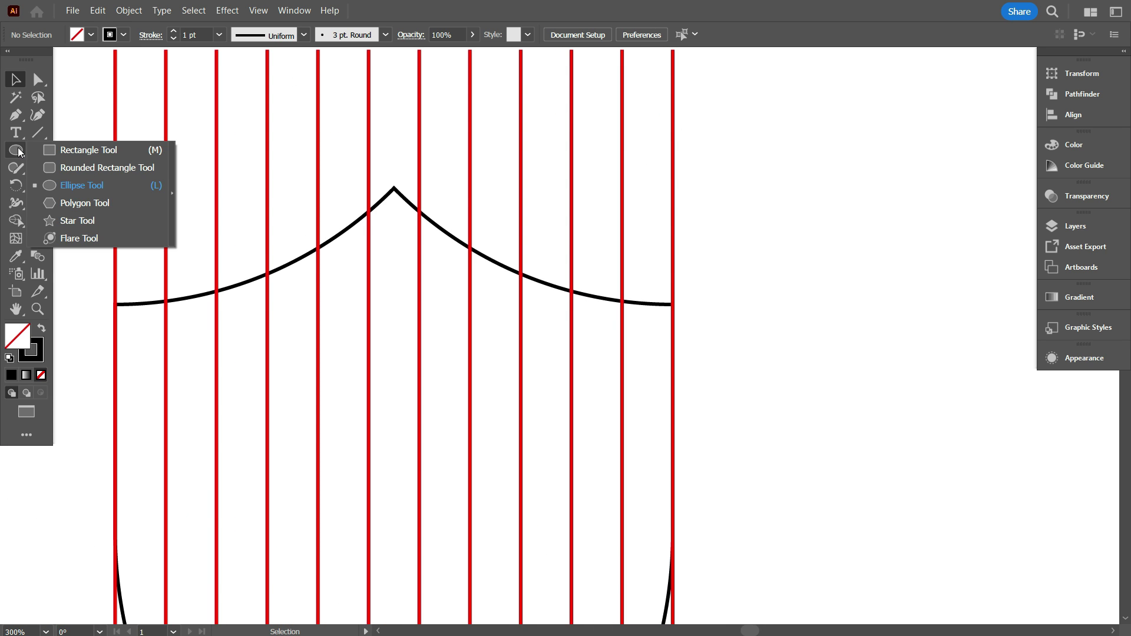
click(64, 150)
scroll(622, 187, up, 2)
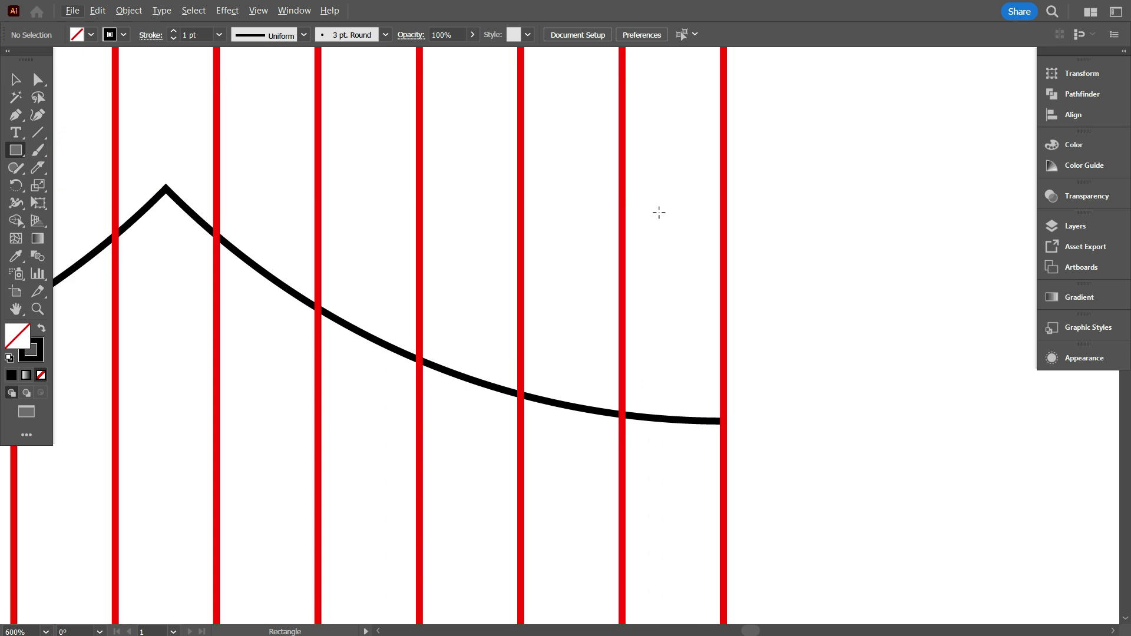
scroll(661, 215, up, 1)
drag(628, 222, 725, 294)
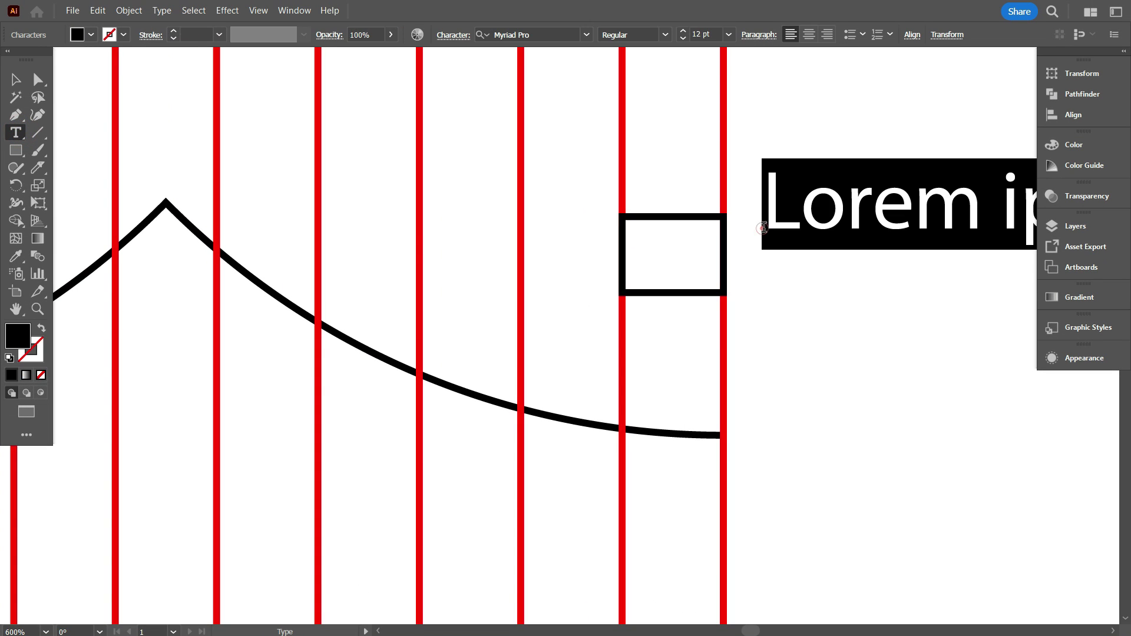
text(14.65)
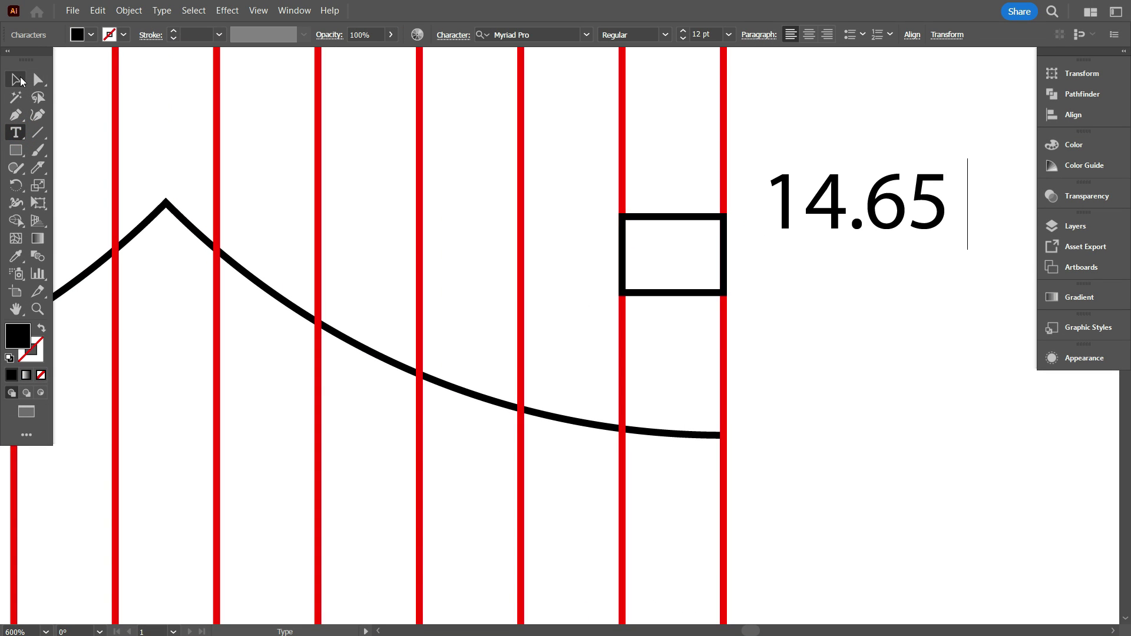
text( w)
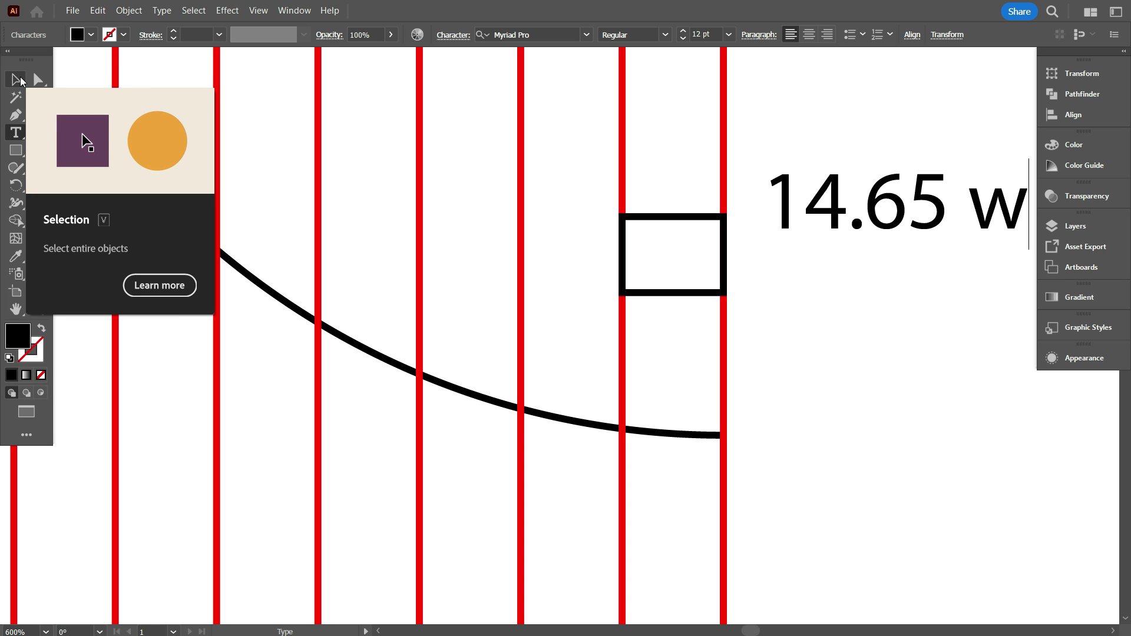
Step: Read the gap rectangle's width of 14.6473 px in the Transform panel
click(18, 81)
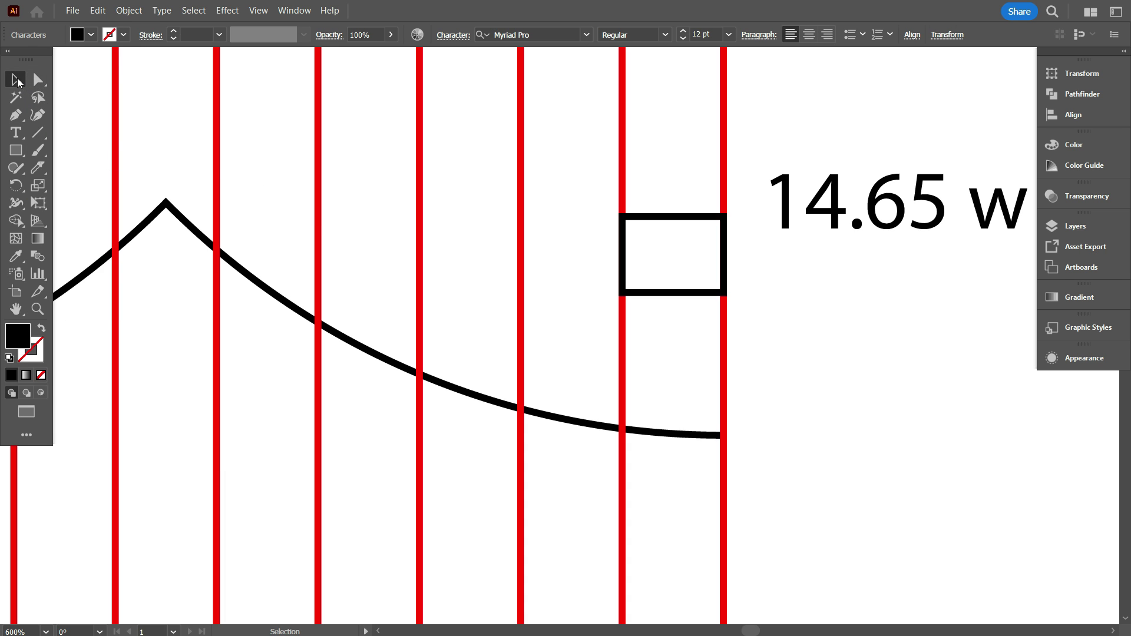
scroll(237, 202, down, 1)
click(528, 265)
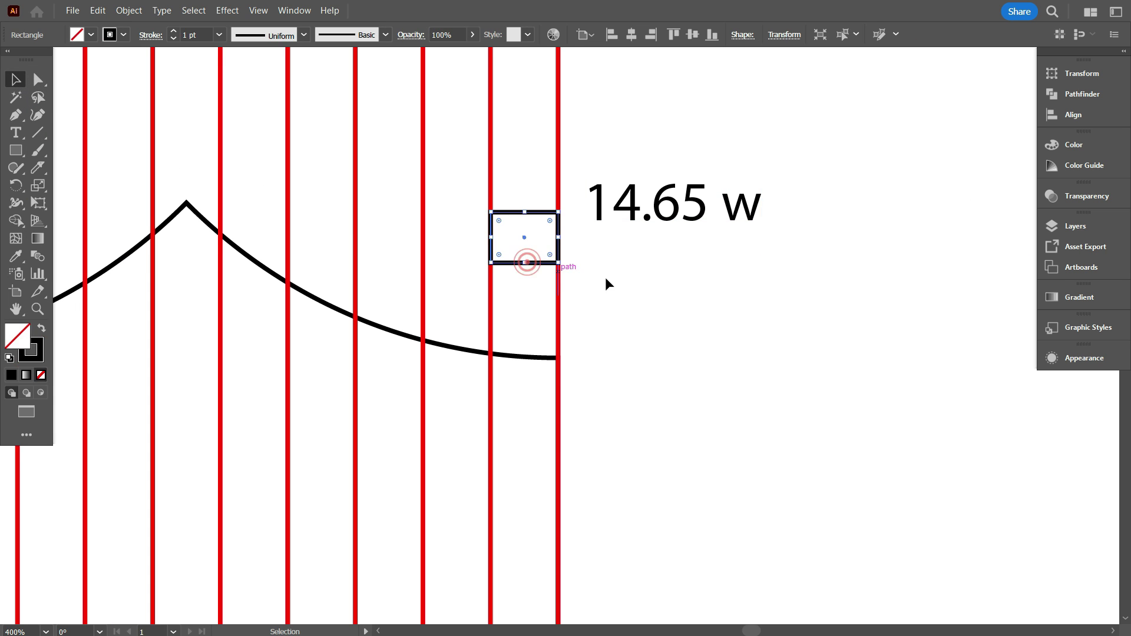
drag(693, 307, 614, 327)
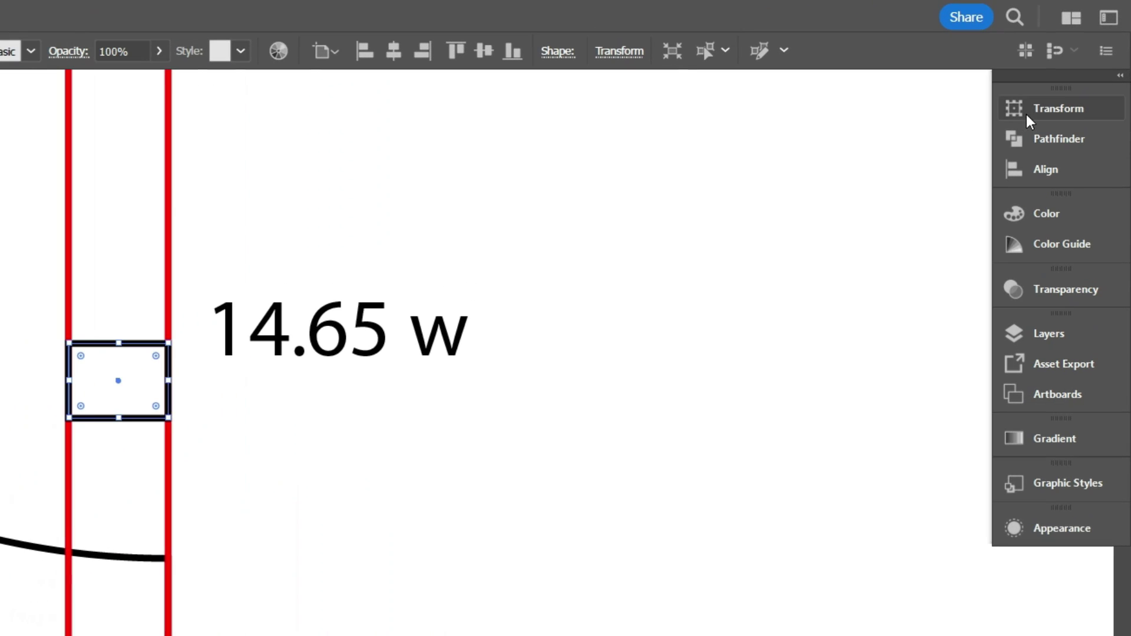
click(1071, 72)
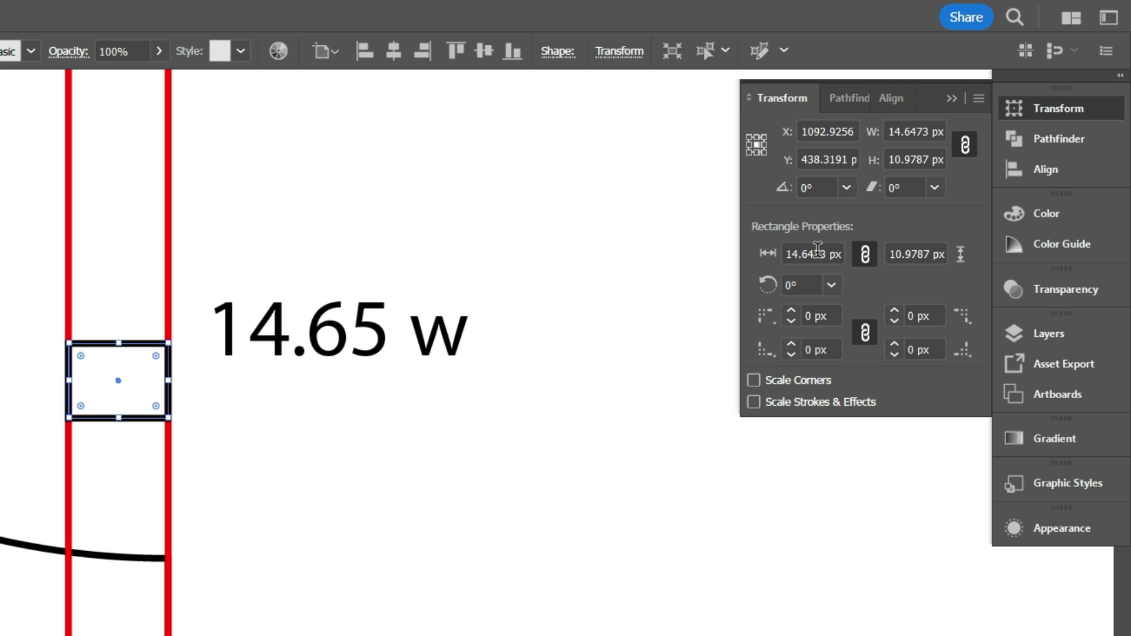
click(514, 563)
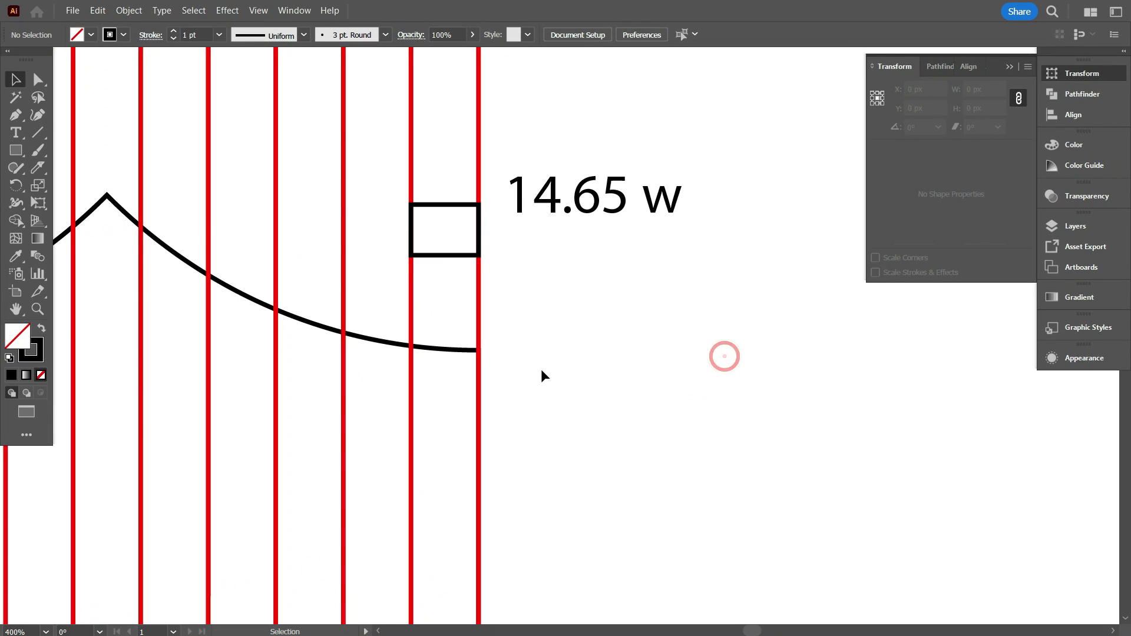
scroll(514, 345, down, 1)
Step: Draw a second 14.65 px wide rectangle directly below the first
click(465, 277)
scroll(469, 293, up, 2)
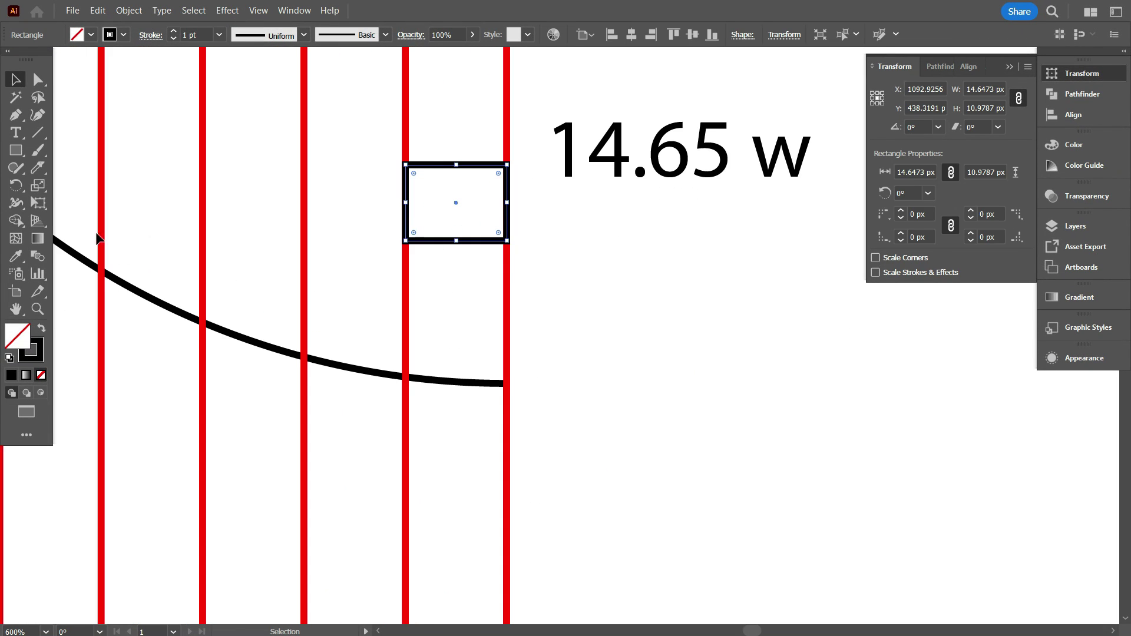
click(20, 156)
drag(405, 287, 505, 346)
scroll(565, 331, down, 1)
Step: Marquee-select both small rectangles together to compare them, then deselect
click(16, 79)
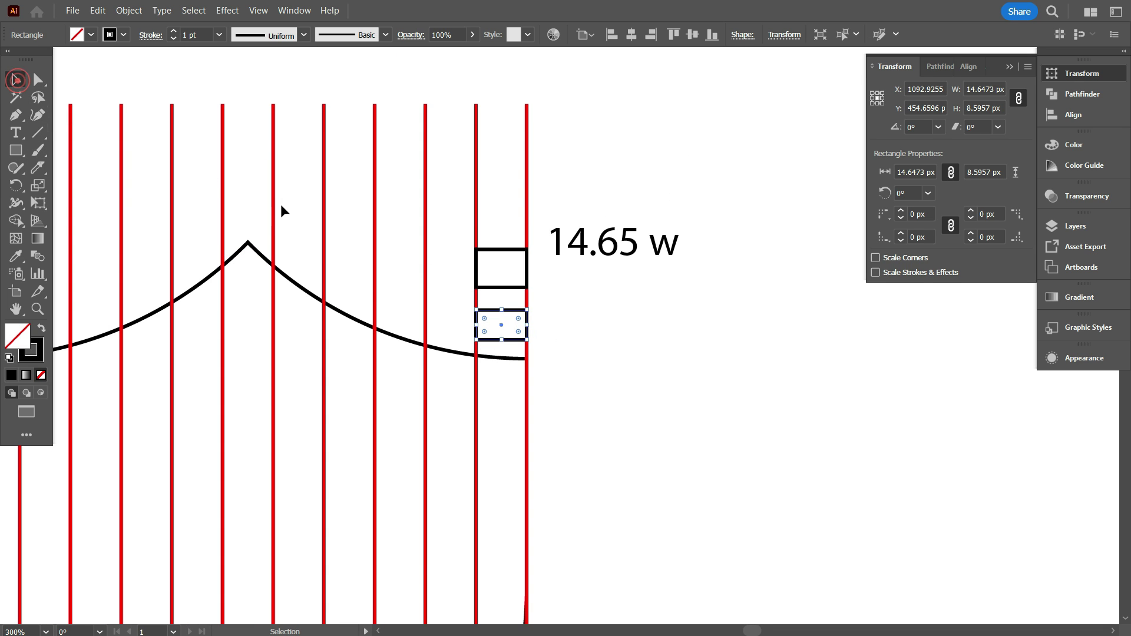
scroll(281, 207, down, 1)
drag(392, 218, 409, 276)
click(467, 278)
scroll(551, 298, down, 2)
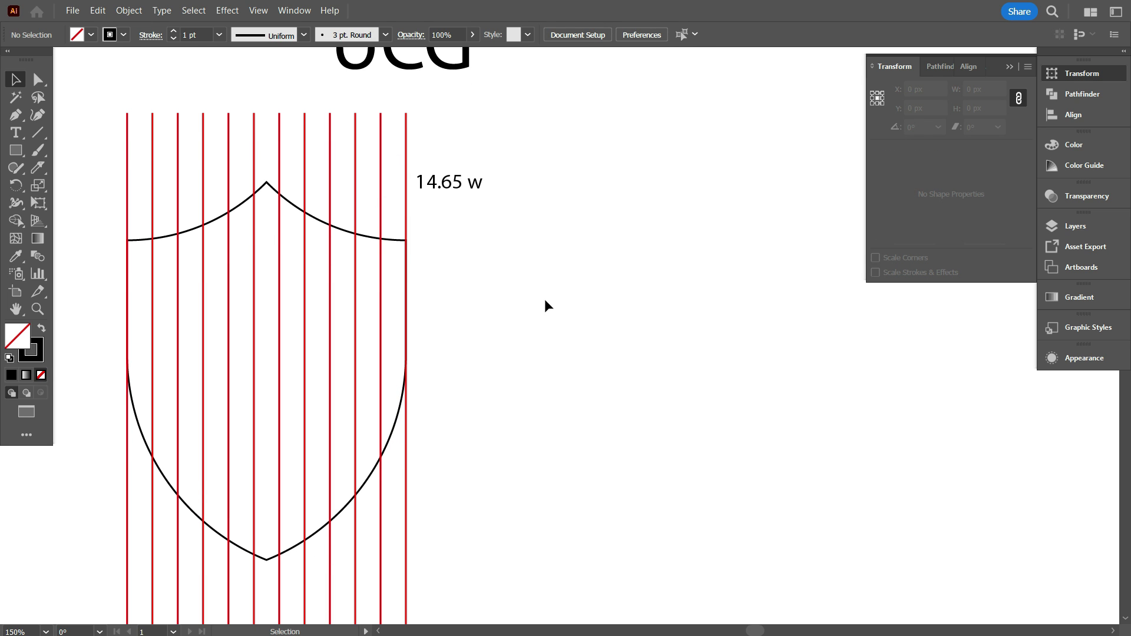
scroll(568, 330, down, 2)
scroll(390, 334, up, 1)
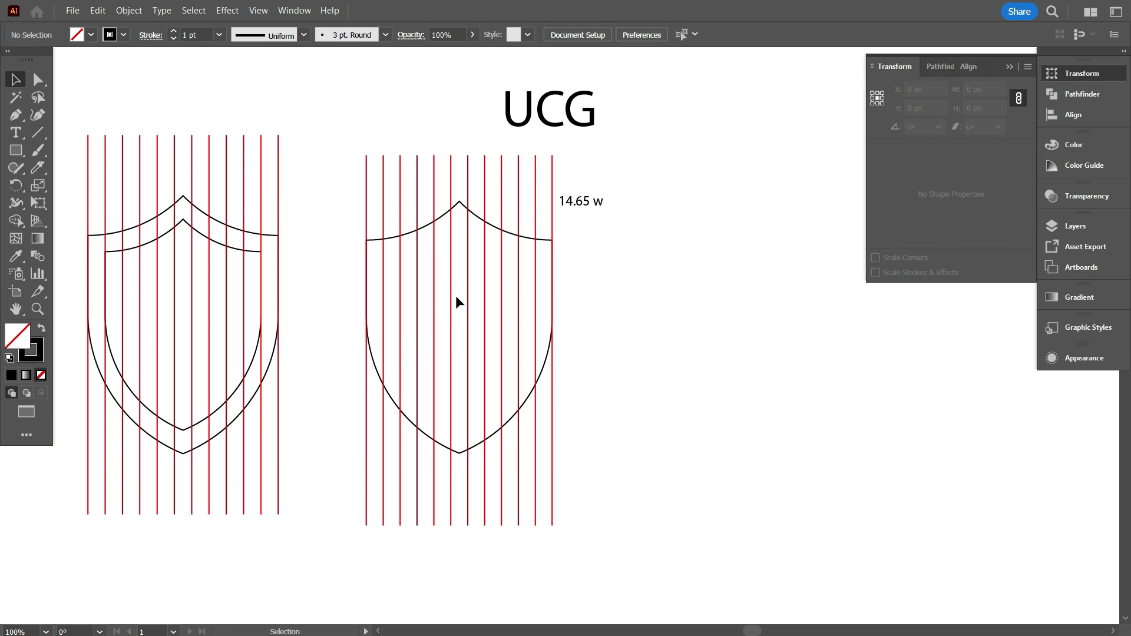
Step: Apply Offset Path with a -14.65 offset to the right shield
click(443, 223)
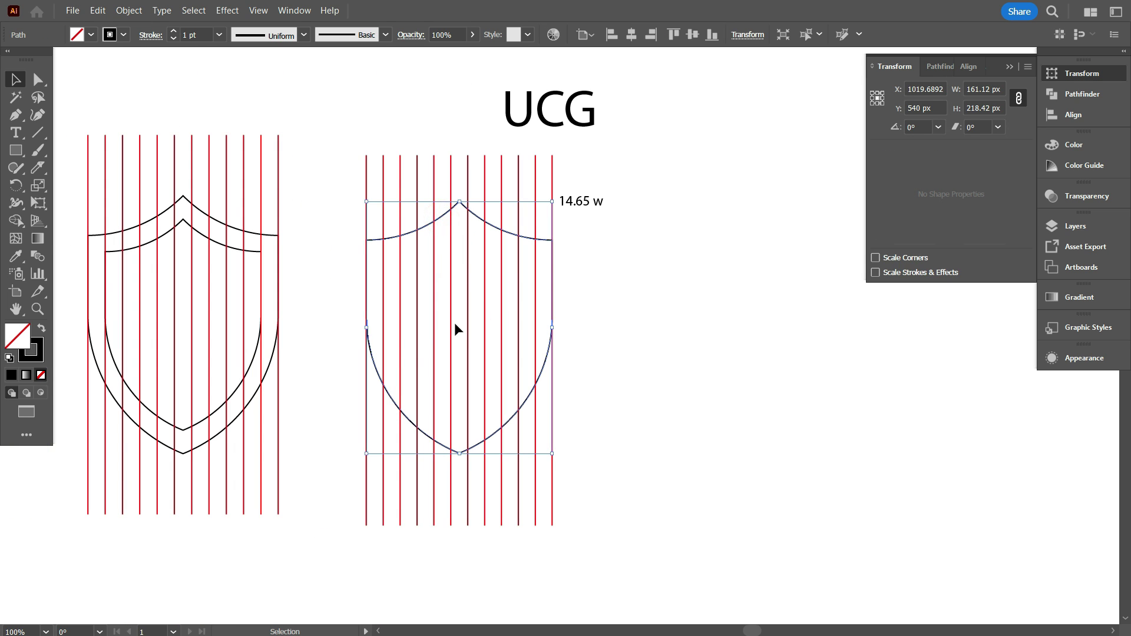
click(129, 10)
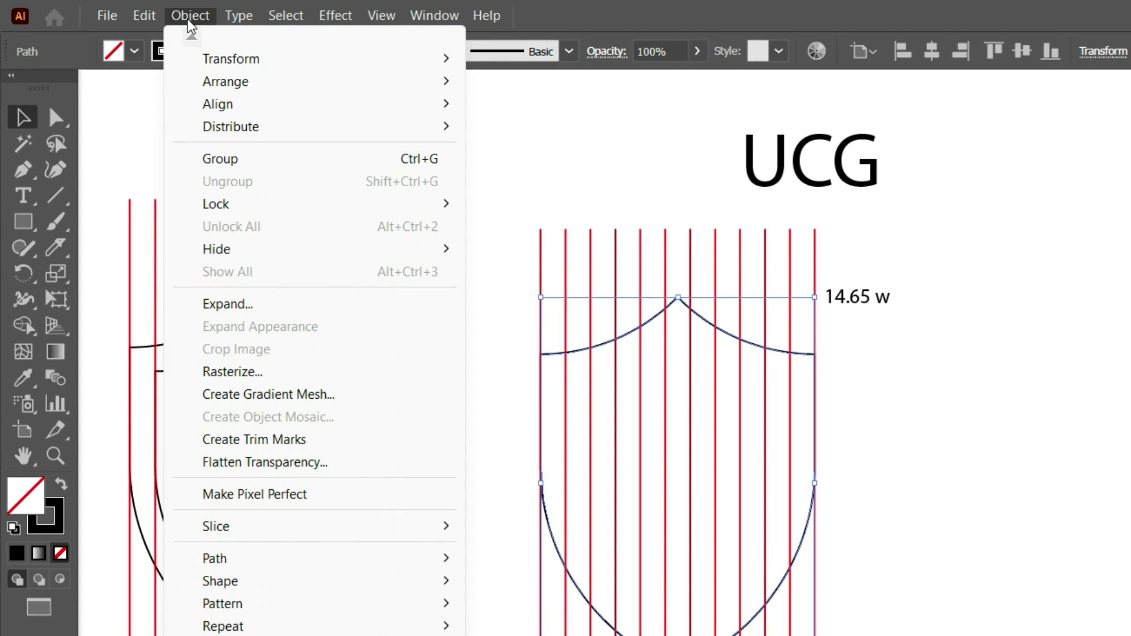
mouse_move(305, 422)
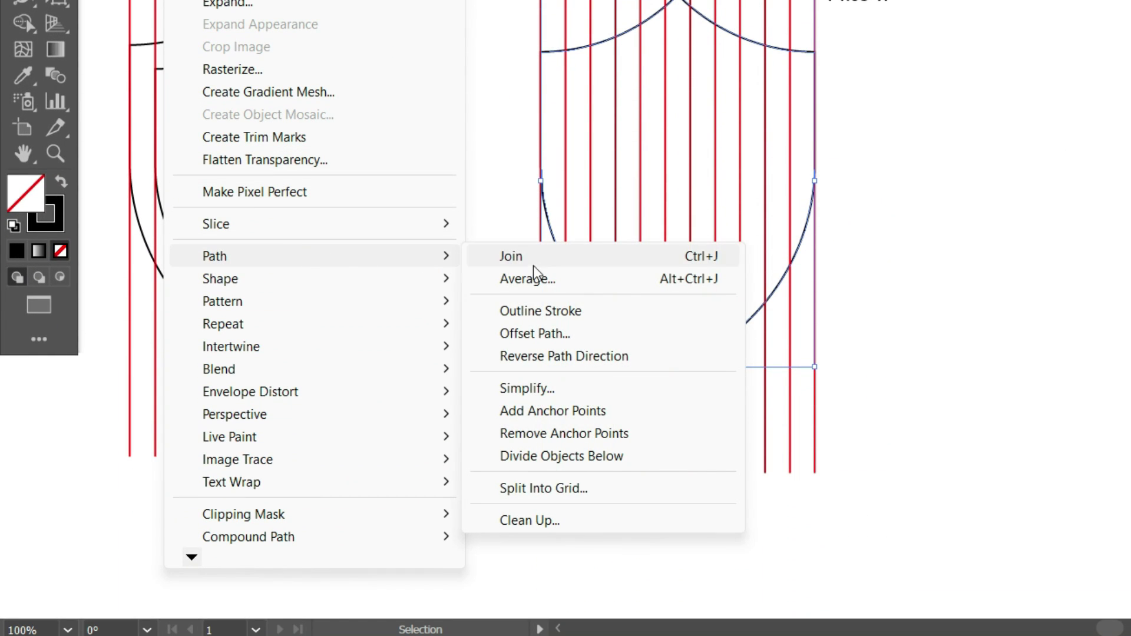
click(586, 501)
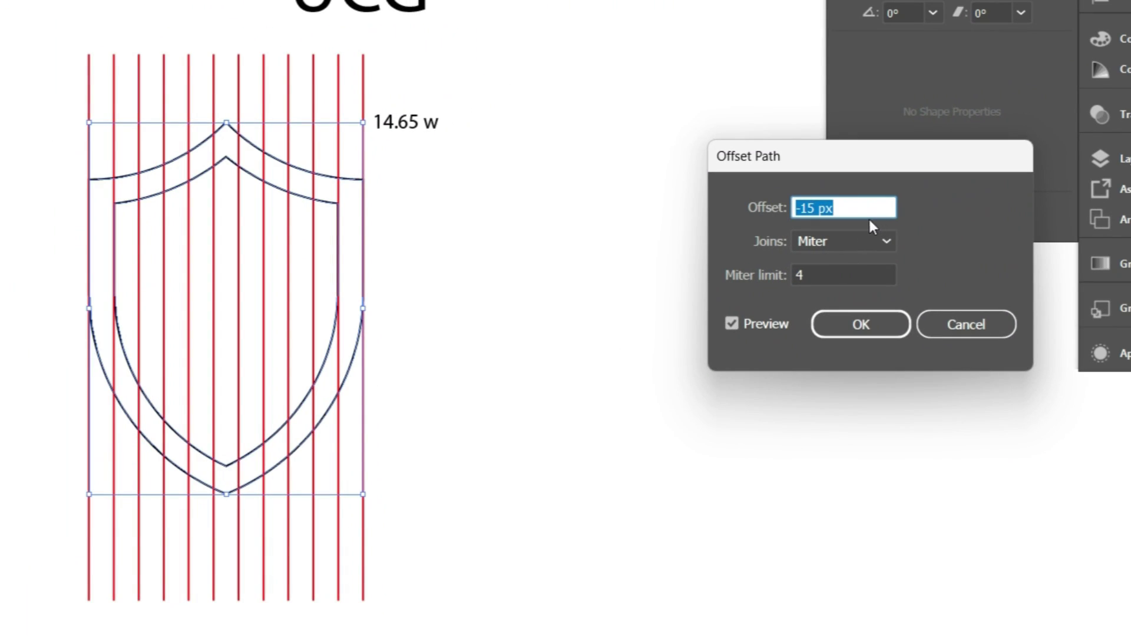
click(848, 209)
key(BackSpace)
key(BackSpace)
key(BackSpace)
click(850, 325)
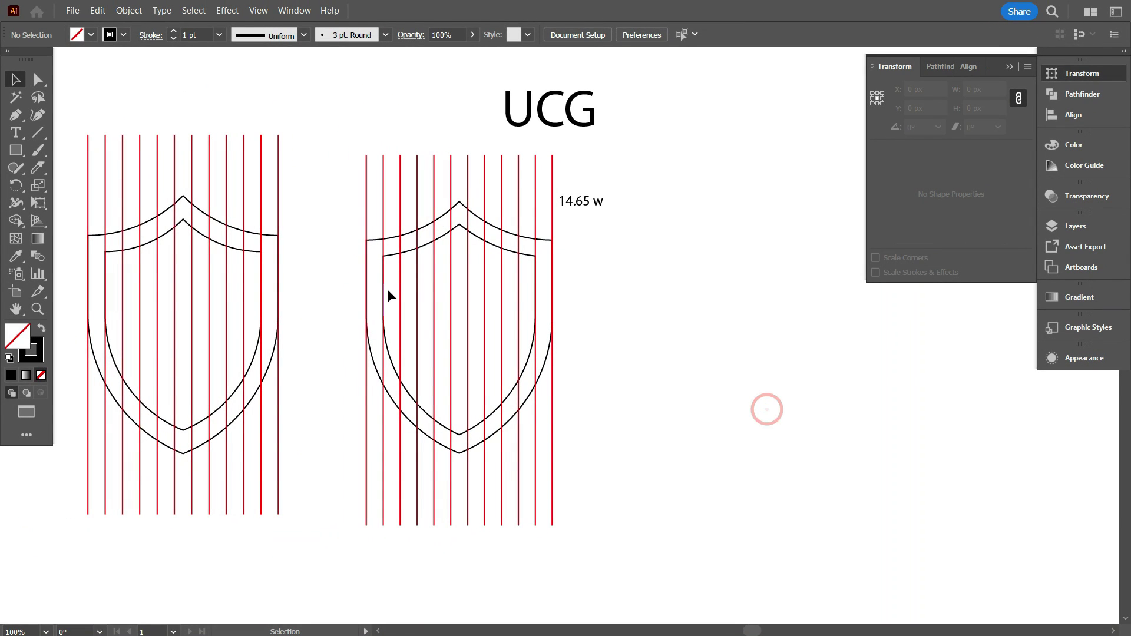
scroll(388, 289, up, 5)
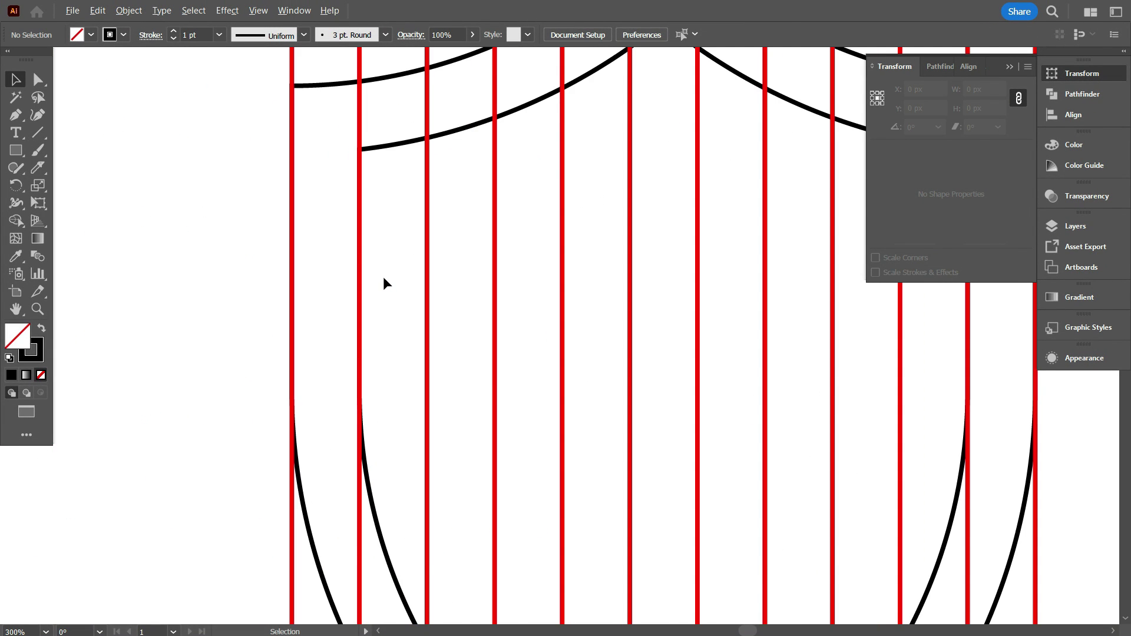
scroll(383, 280, down, 1)
key(ctrl+y)
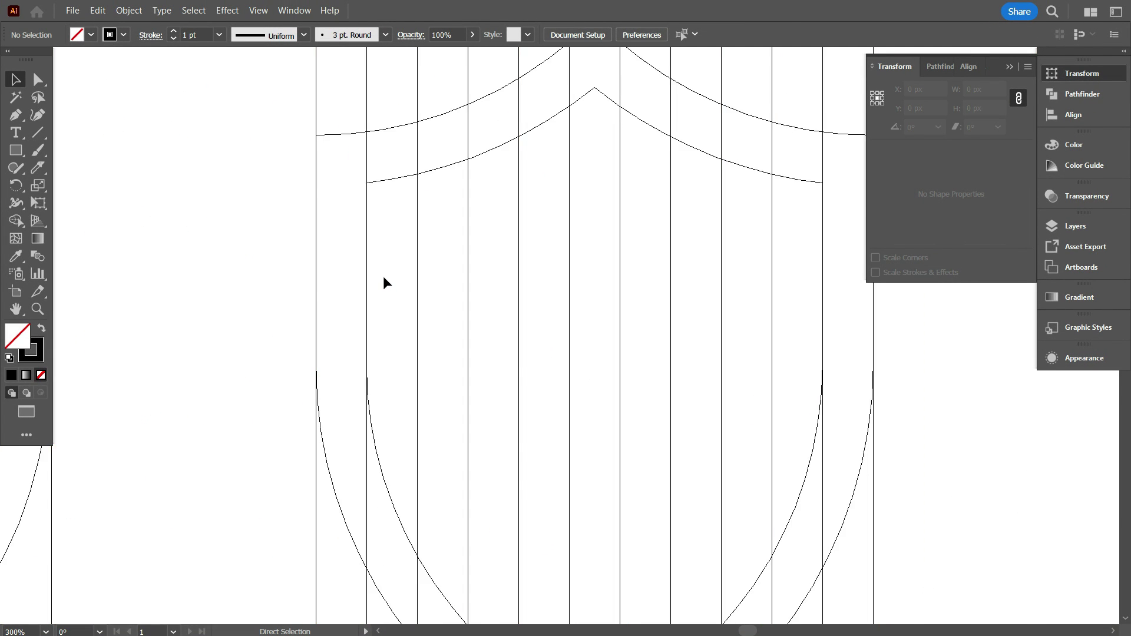
scroll(383, 278, down, 3)
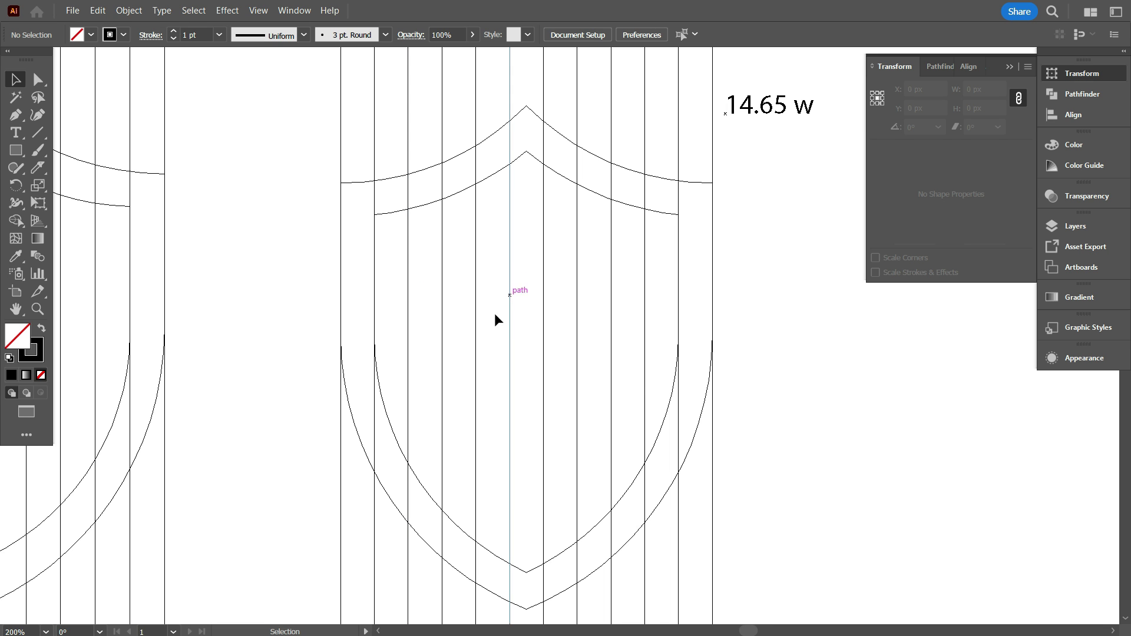
scroll(423, 309, up, 3)
scroll(422, 306, up, 1)
scroll(422, 306, down, 5)
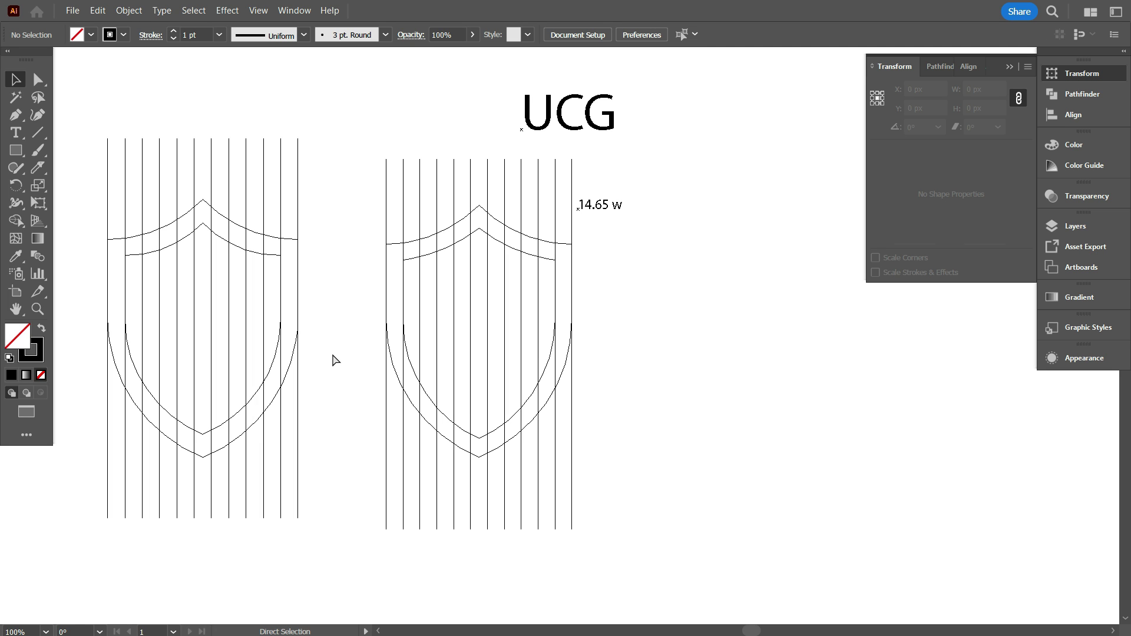
key(ctrl+y)
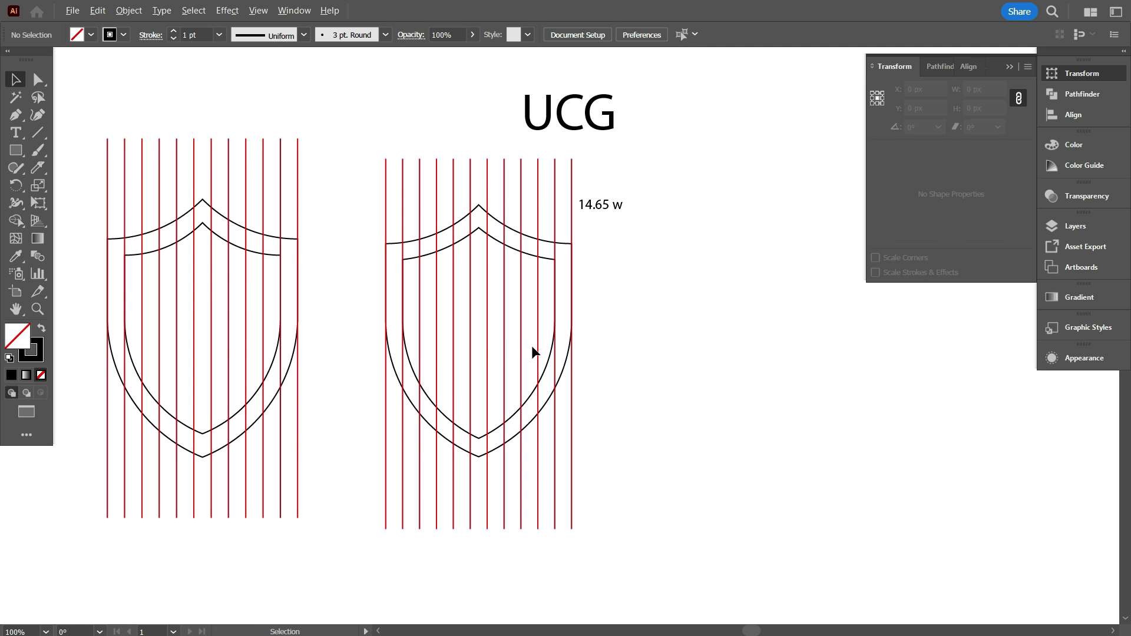
Step: Delete the left shield and its red lines, keeping only the double-outlined shield
scroll(534, 351, down, 2)
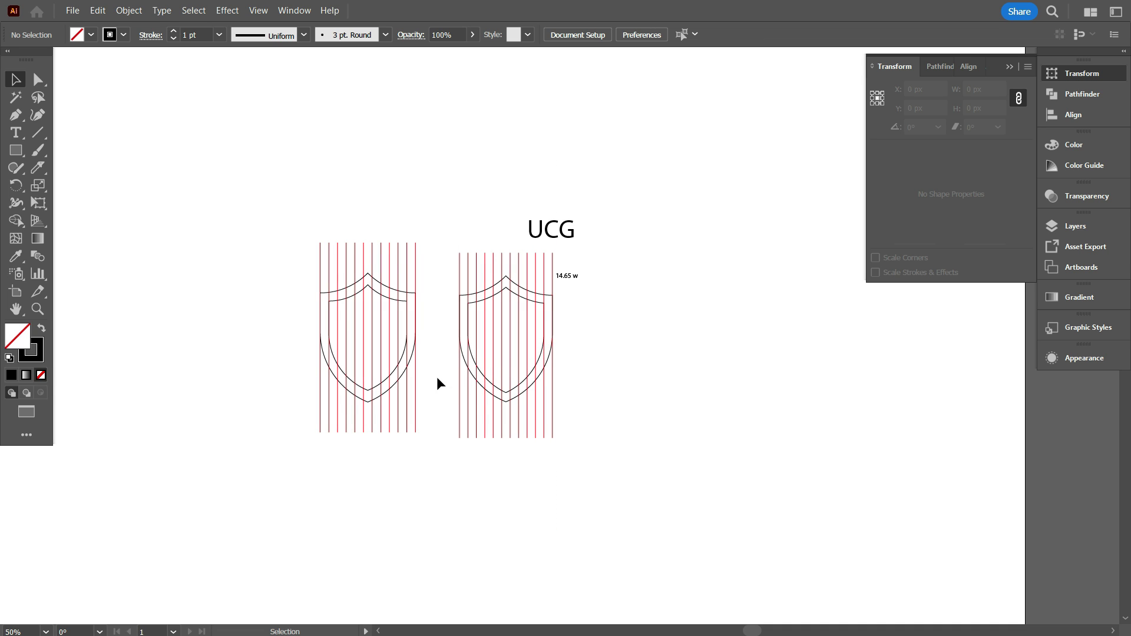
key(alt)
drag(426, 352, 434, 362)
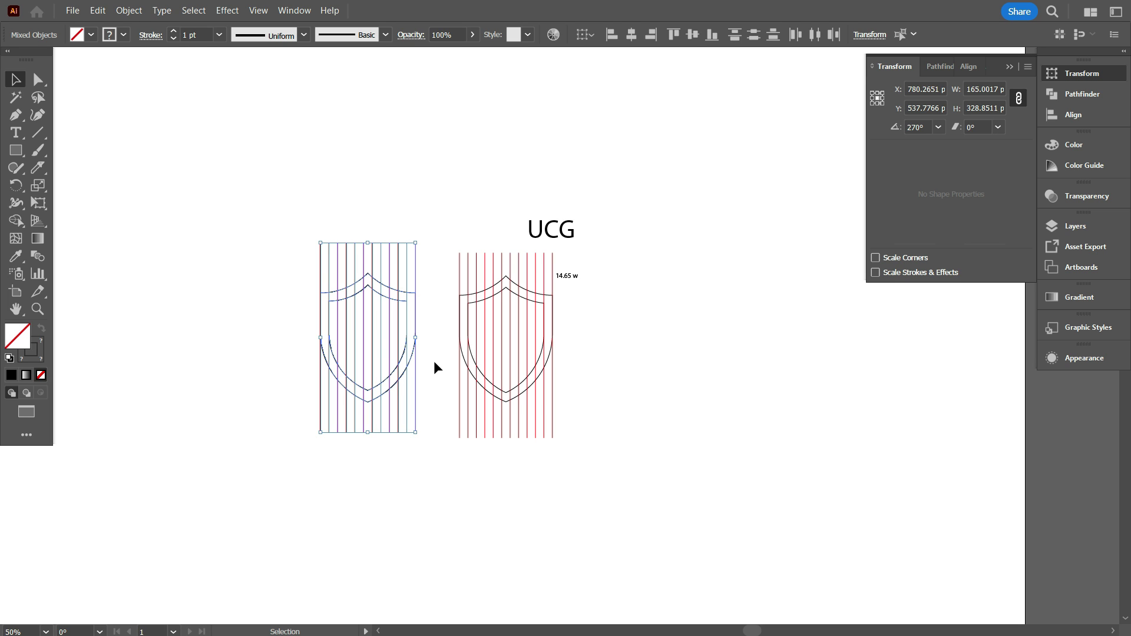
key(Delete)
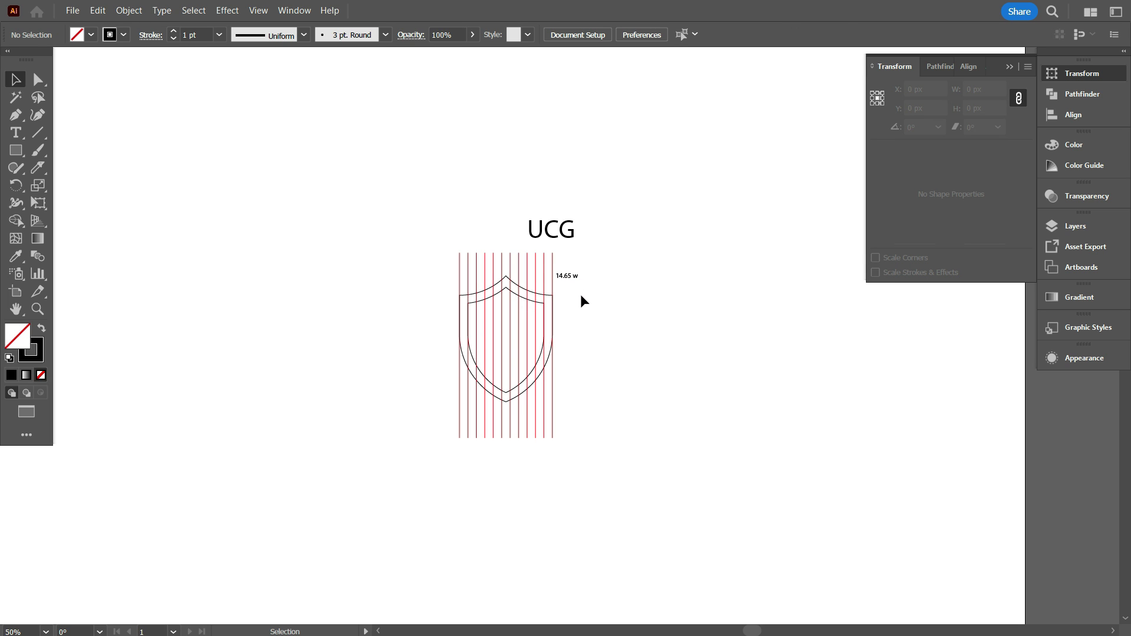
scroll(566, 316, down, 1)
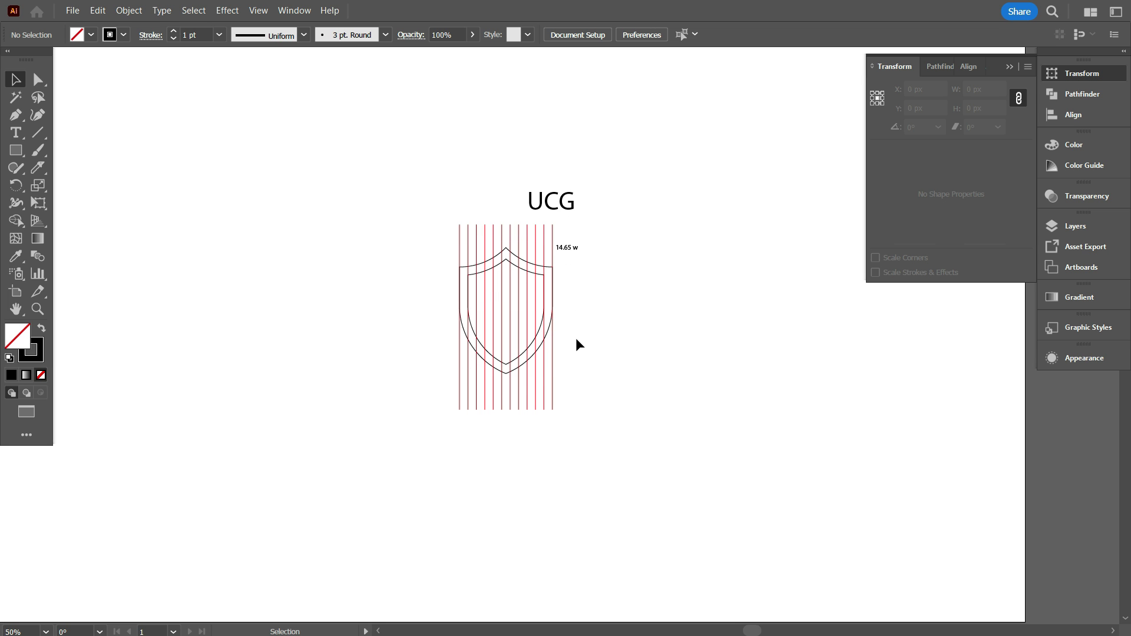
scroll(576, 337, up, 1)
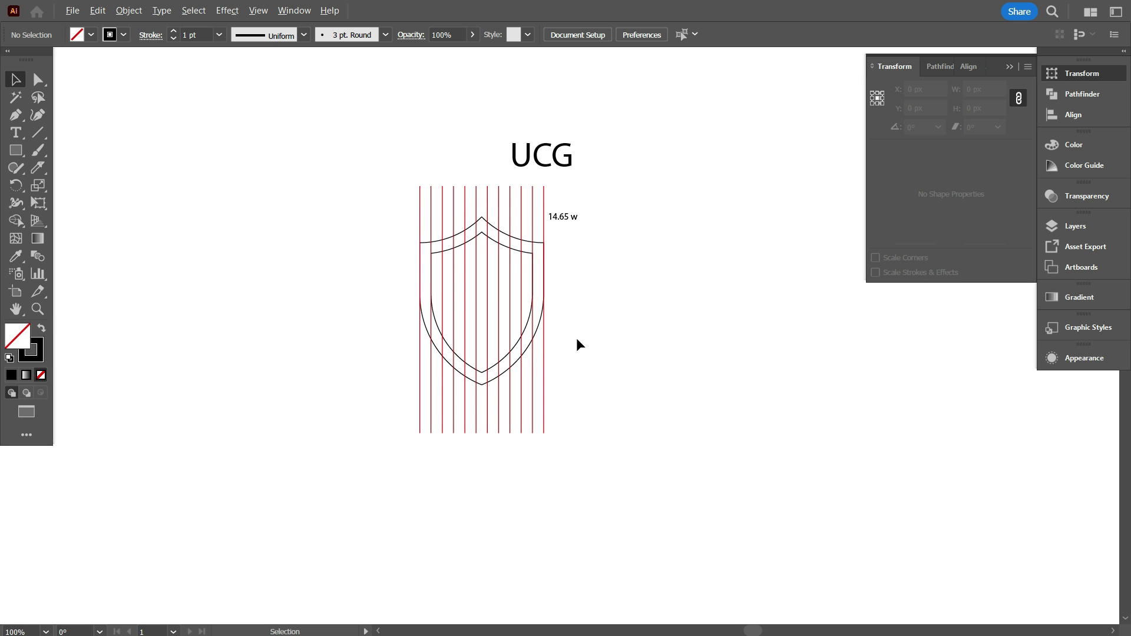
scroll(577, 345, up, 1)
scroll(577, 339, up, 2)
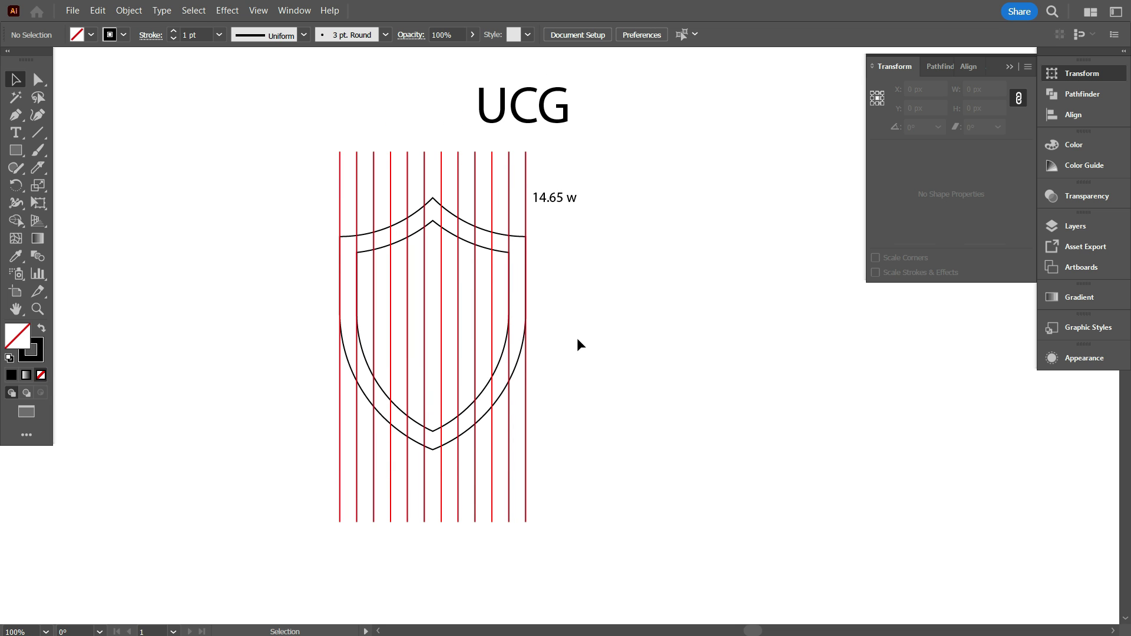
Step: Group the inner and outer shield outlines together
scroll(453, 427, up, 2)
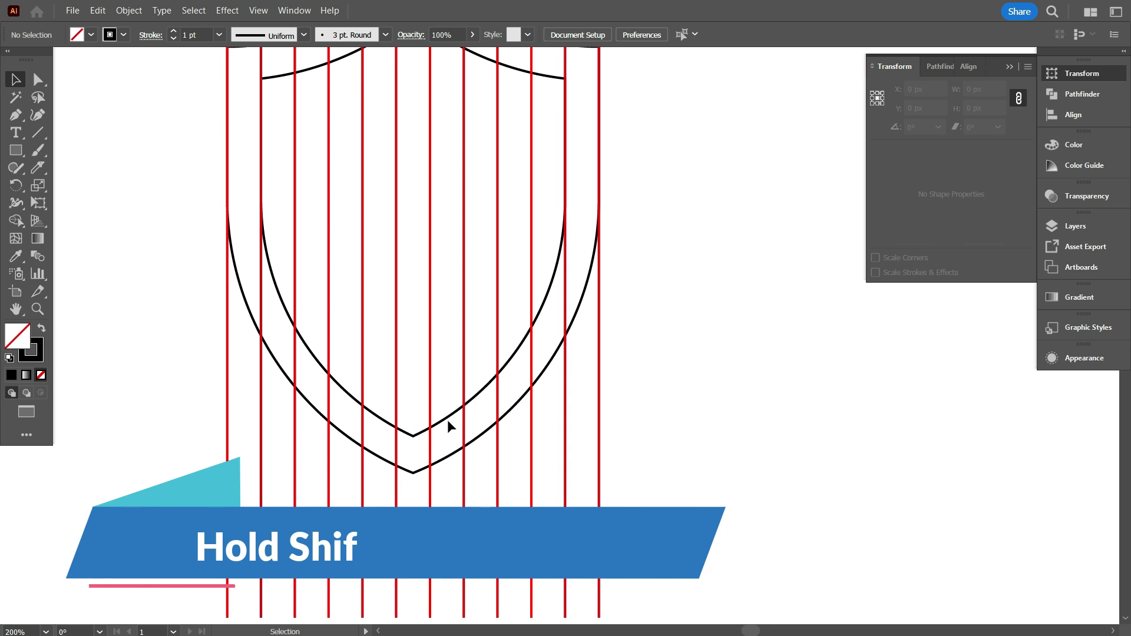
click(446, 419)
shift+click(437, 464)
right_click(691, 152)
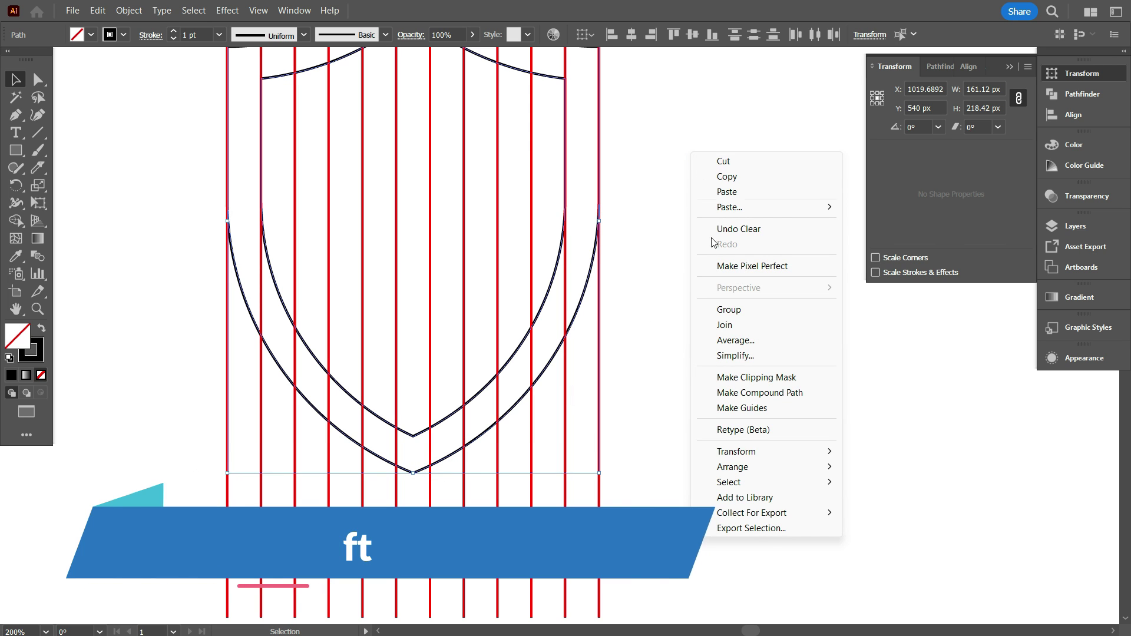
click(722, 321)
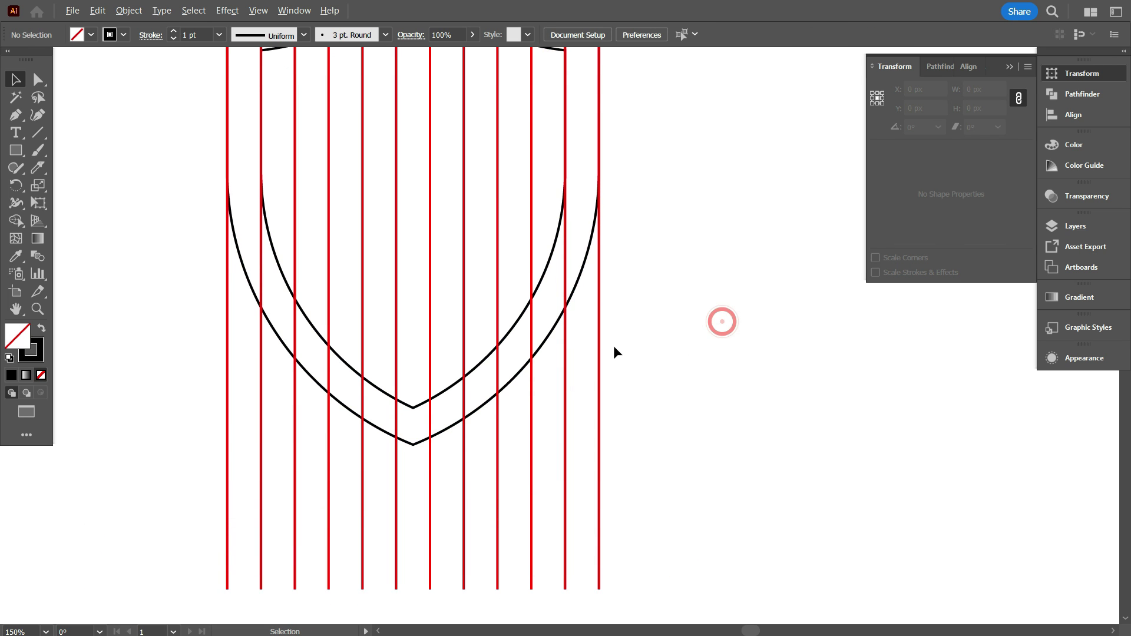
Step: Centre the shield horizontally and vertically on the red vertical lines
scroll(613, 352, down, 2)
click(626, 382)
click(650, 381)
scroll(650, 380, down, 1)
drag(647, 361, 485, 313)
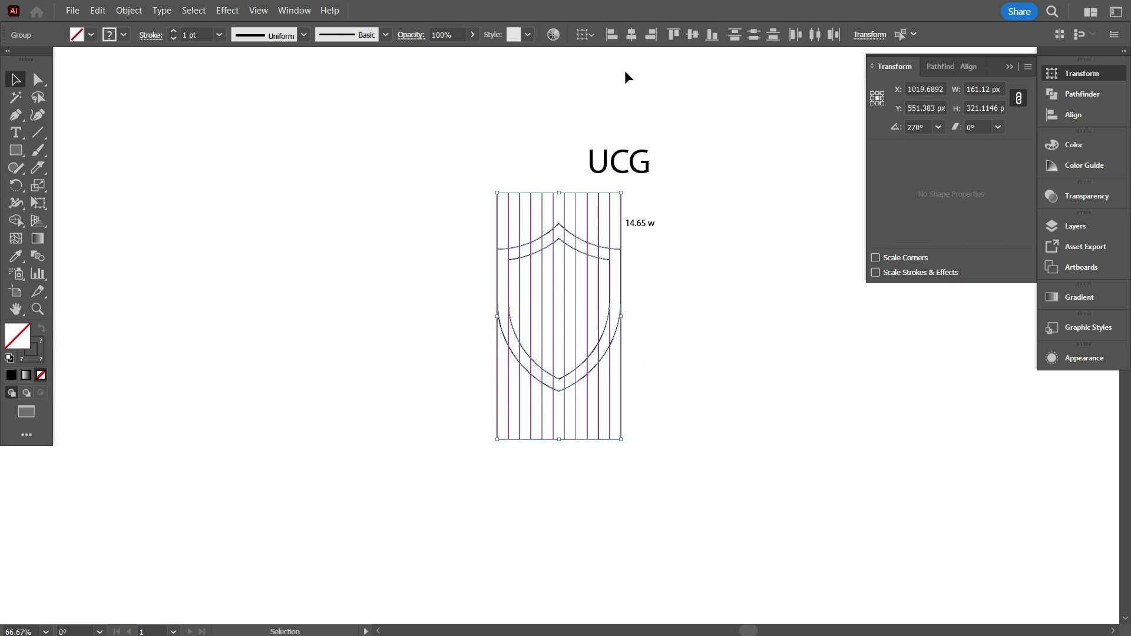
click(630, 34)
click(692, 34)
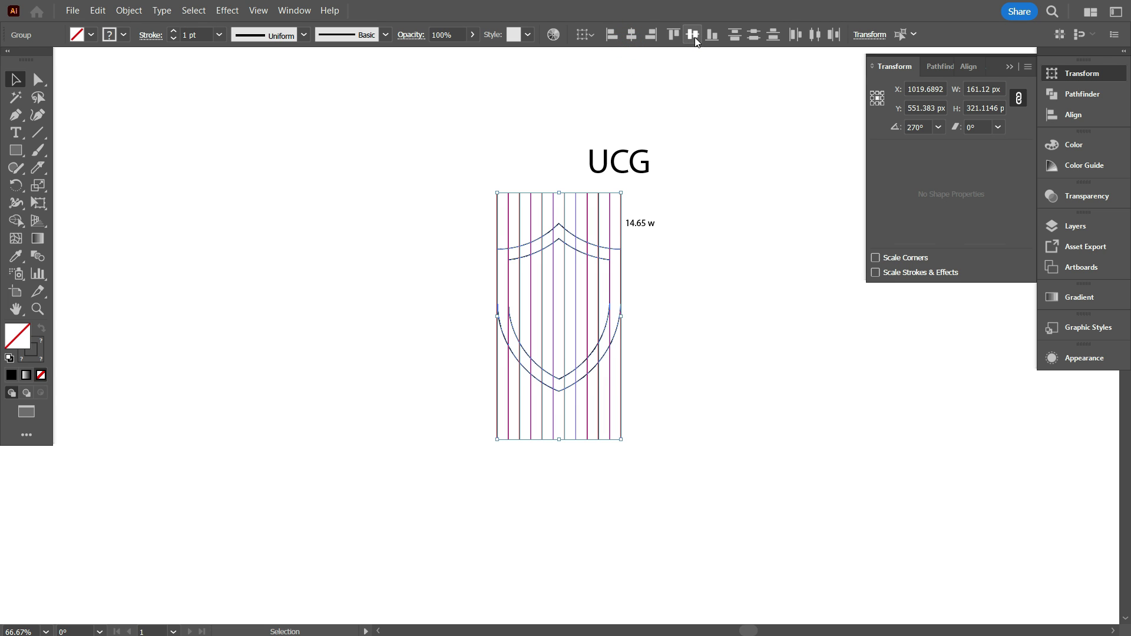
click(681, 336)
Step: Paste a copy of the red lines in front and rotate it 90° to horizontal
drag(671, 412, 583, 437)
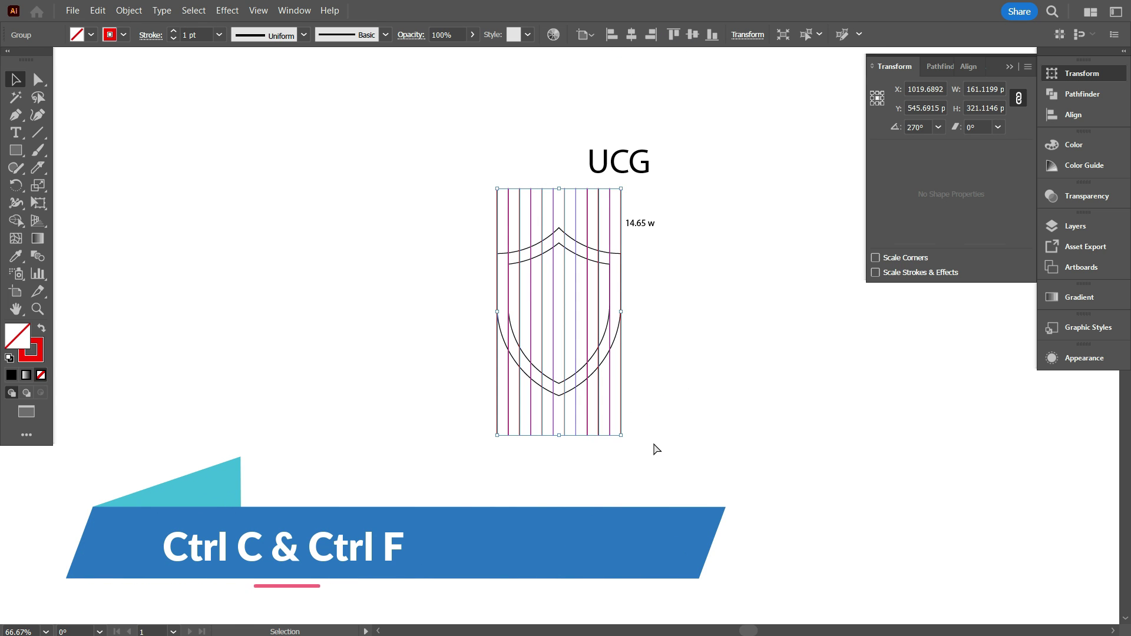
key(ctrl+c)
key(ctrl+f)
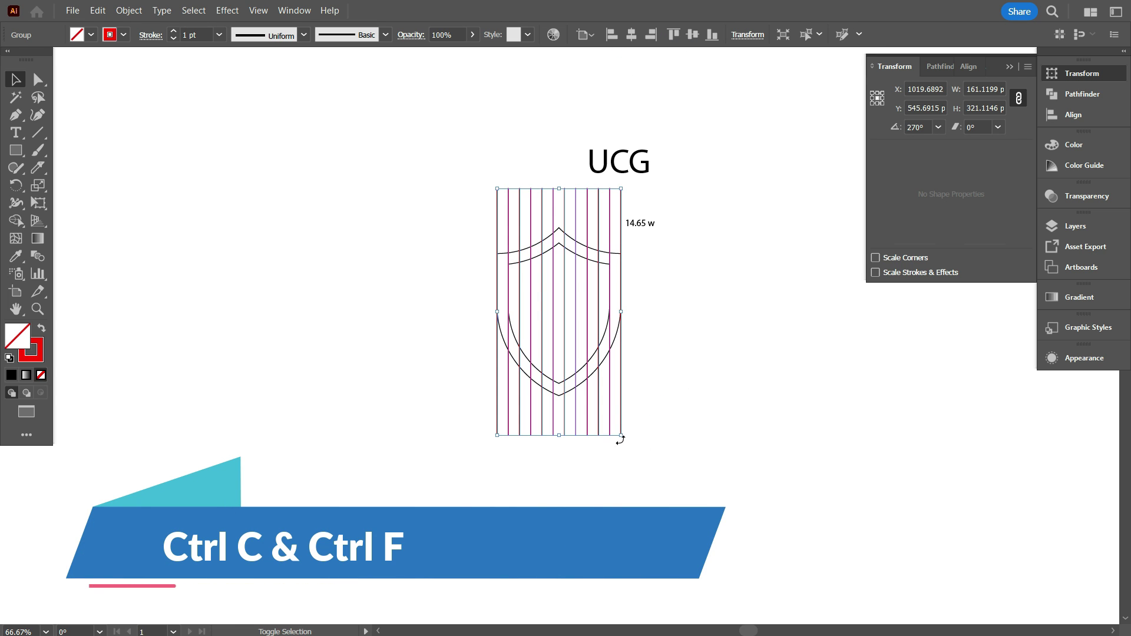
drag(620, 439, 700, 341)
Step: Zoom in on the shield grid, select it, and switch to the Shape Builder tool
click(701, 395)
key(ctrl+1)
key(ctrl+equal)
scroll(608, 390, up, 2)
scroll(393, 289, up, 2)
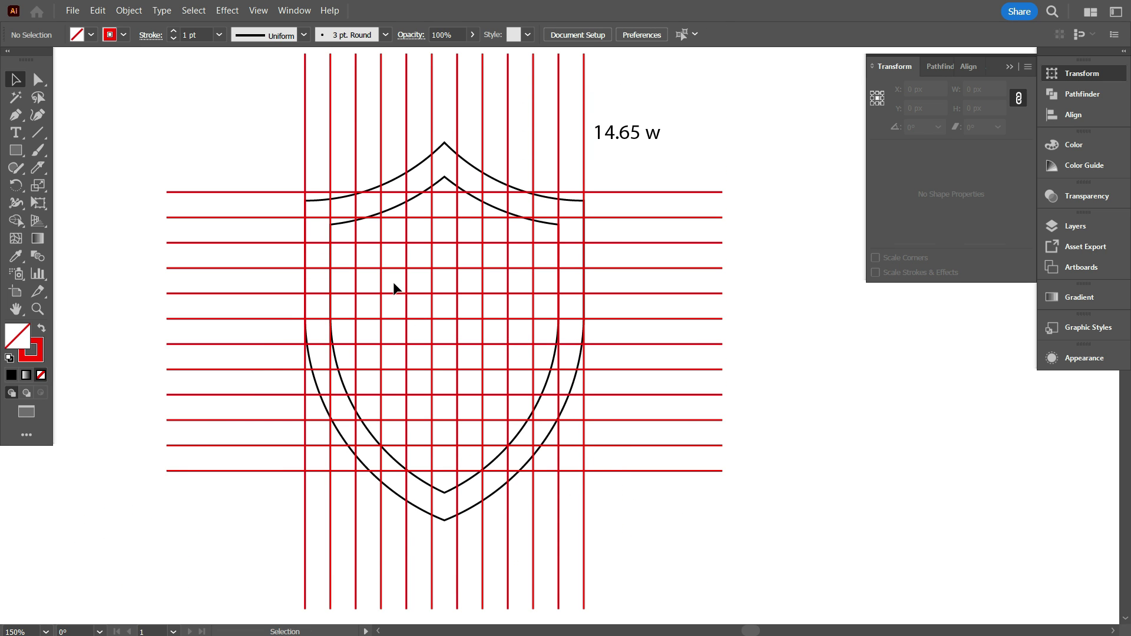
drag(581, 500, 605, 520)
scroll(560, 350, down, 2)
scroll(555, 341, left, 2)
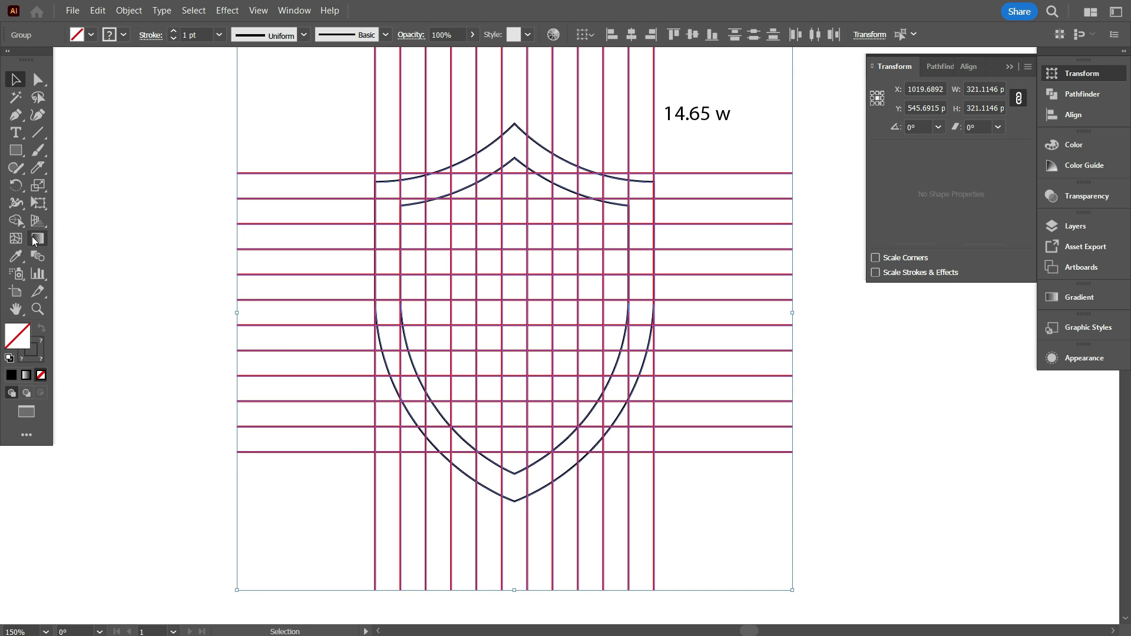
click(17, 221)
Step: Set a red fill with no stroke and merge the first grid columns into the red U
click(42, 328)
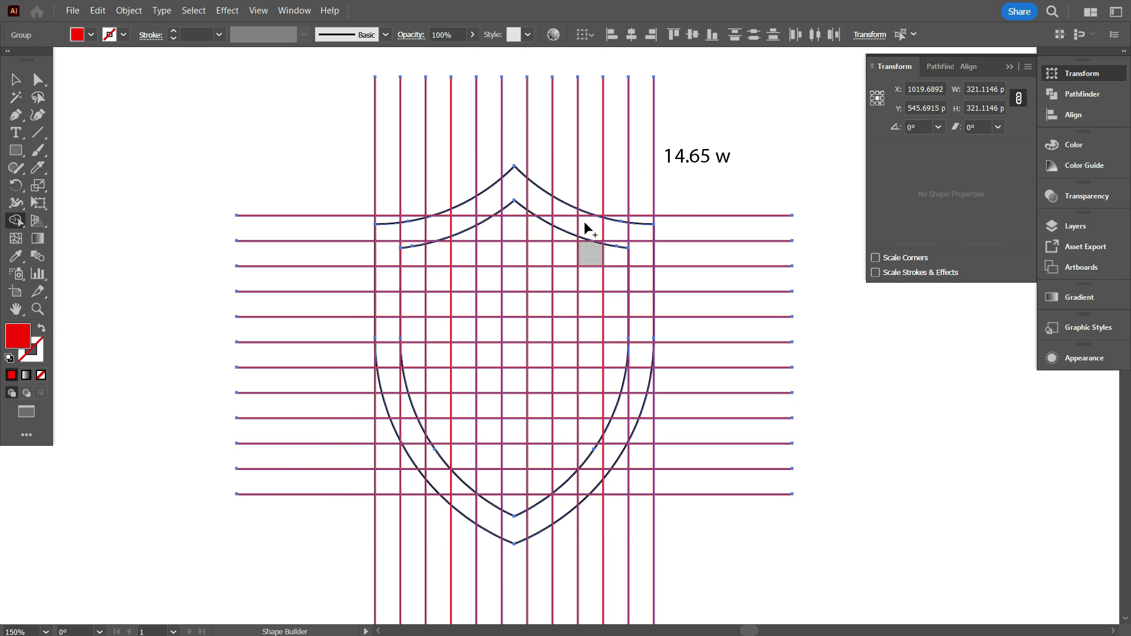
scroll(585, 221, down, 1)
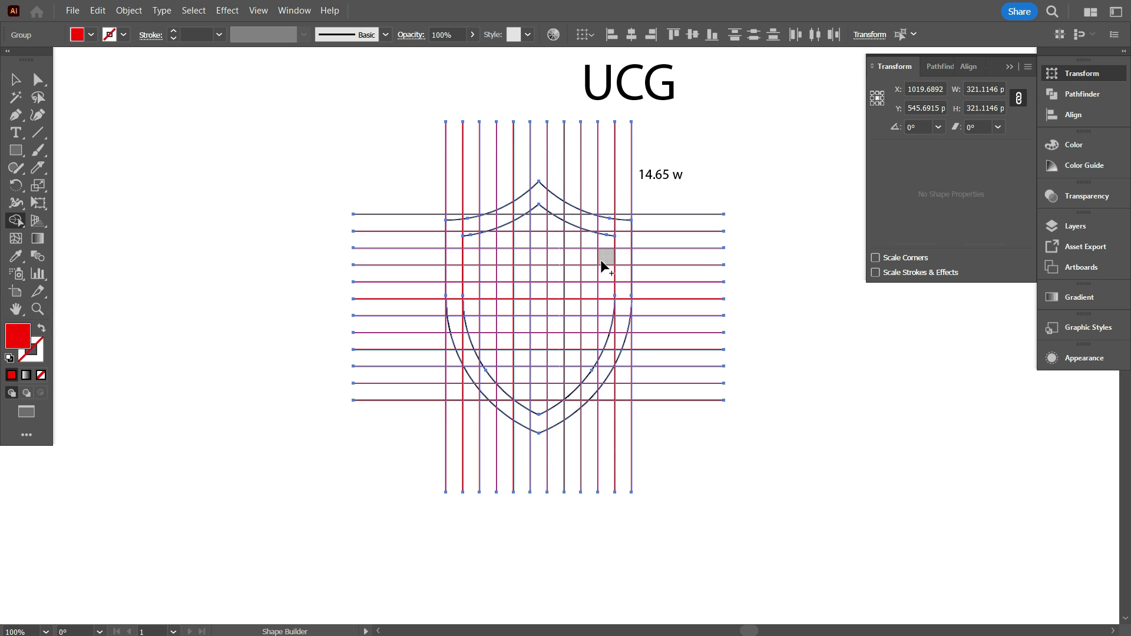
scroll(541, 331, up, 1)
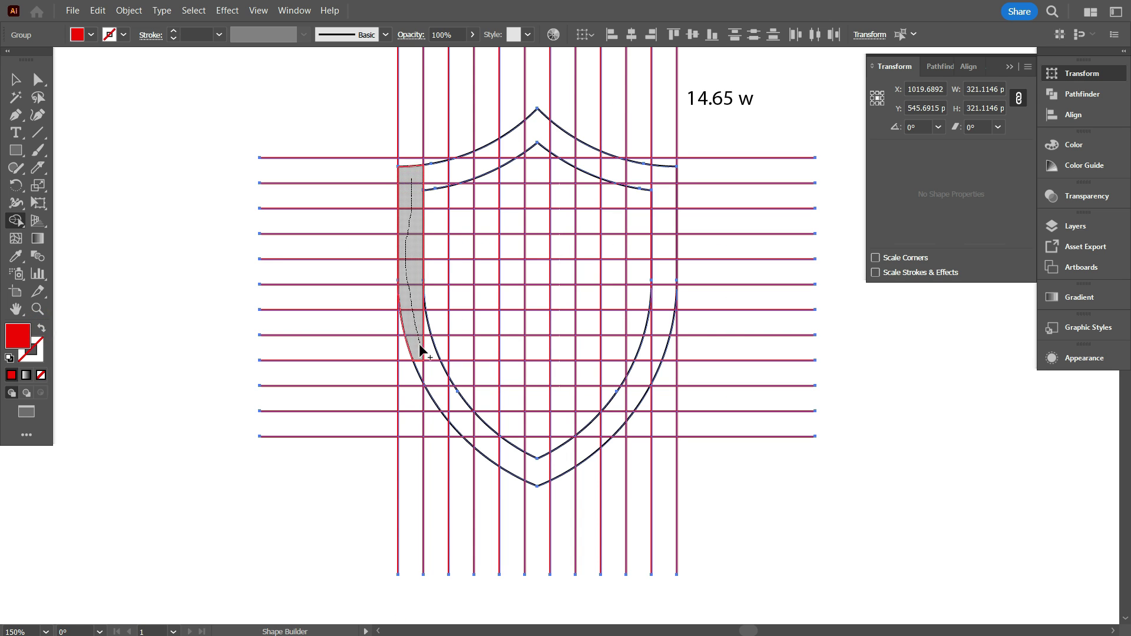
mouse_move(458, 422)
mouse_down()
mouse_move(466, 163)
mouse_move(506, 254)
mouse_move(516, 460)
mouse_move(538, 468)
mouse_move(561, 447)
mouse_move(567, 321)
mouse_up()
mouse_move(565, 280)
mouse_down()
mouse_move(558, 161)
mouse_move(541, 110)
mouse_move(521, 140)
mouse_up()
mouse_move(612, 168)
mouse_down()
mouse_move(608, 434)
mouse_move(663, 325)
mouse_up()
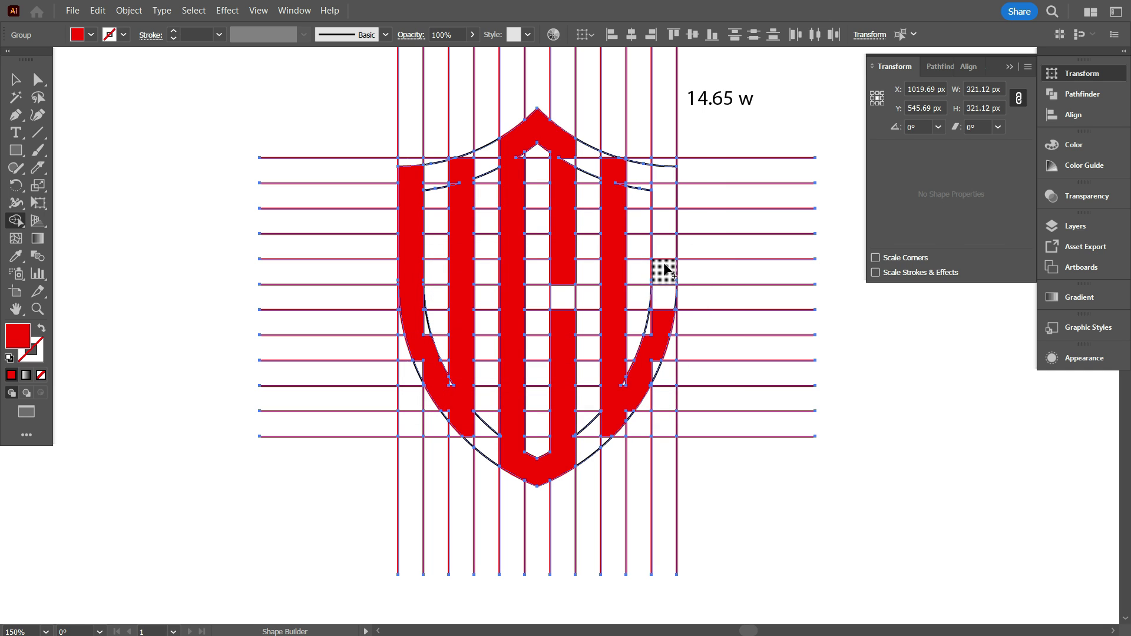
drag(664, 270, 654, 168)
Step: Fill a centre-column cell red and remove the stray red triangle beside the centre top
scroll(559, 147, up, 5)
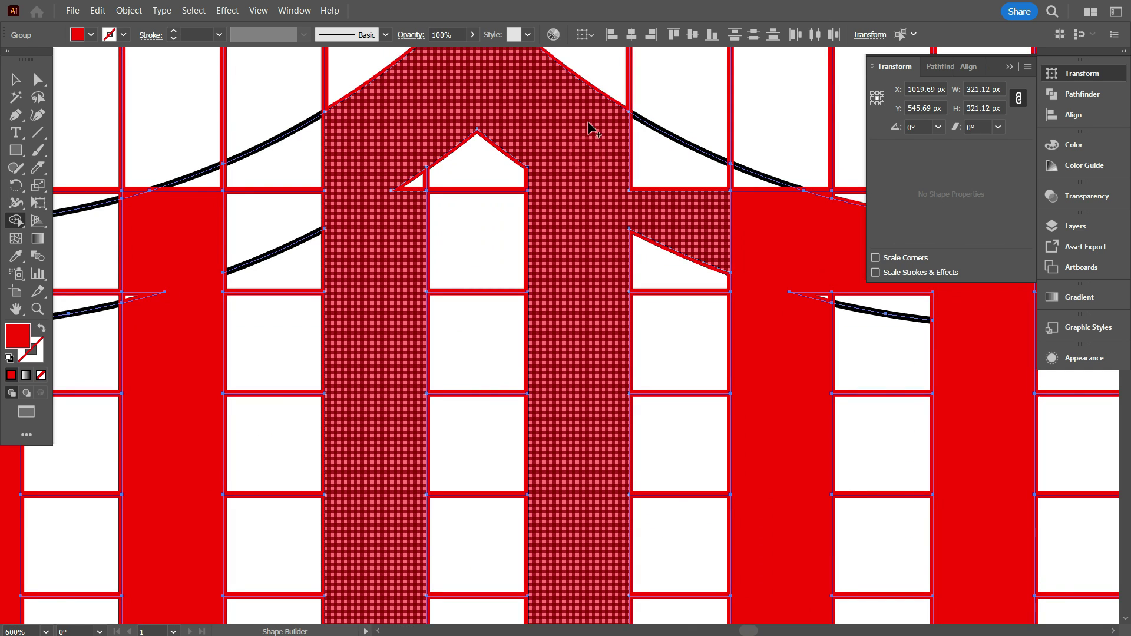
scroll(537, 222, down, 3)
scroll(578, 234, up, 2)
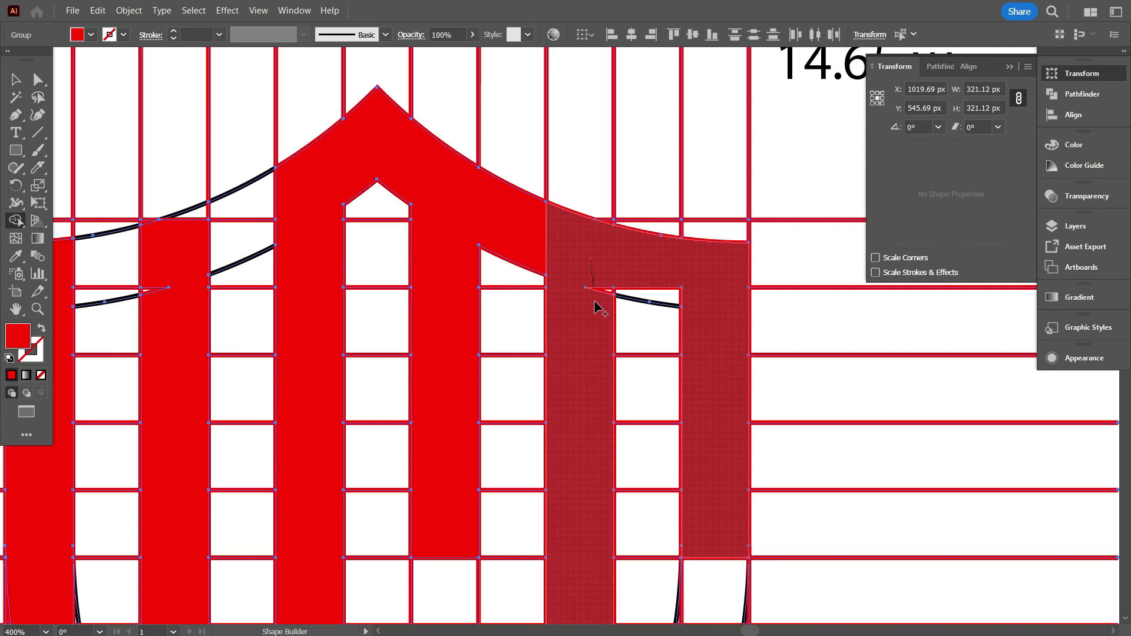
scroll(548, 226, down, 2)
click(524, 307)
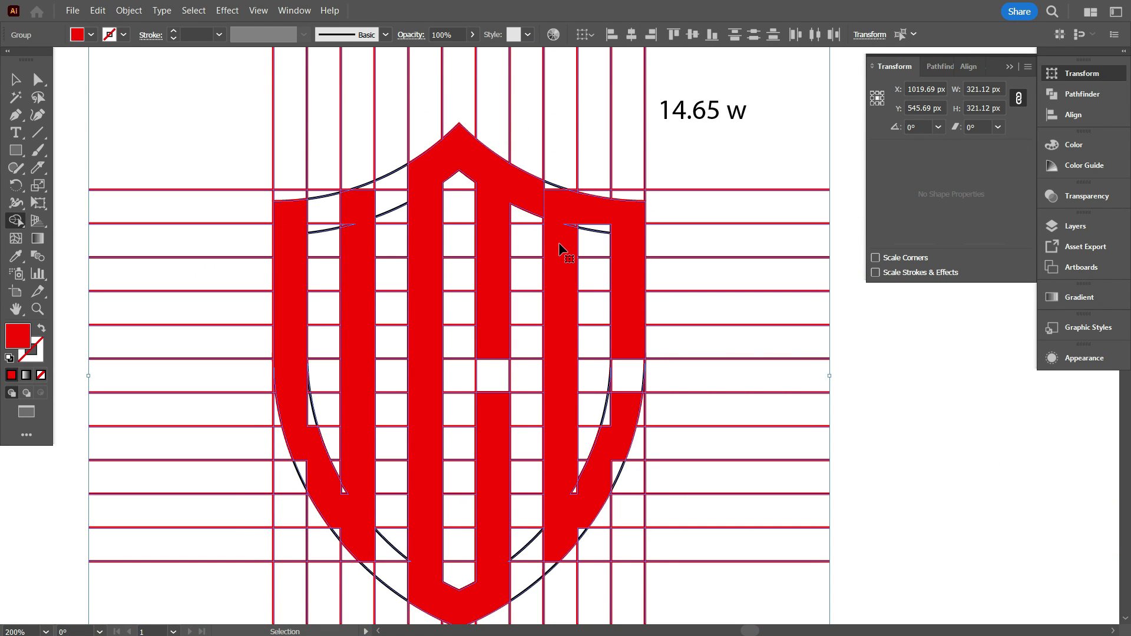
alt+click(518, 200)
scroll(462, 197, up, 3)
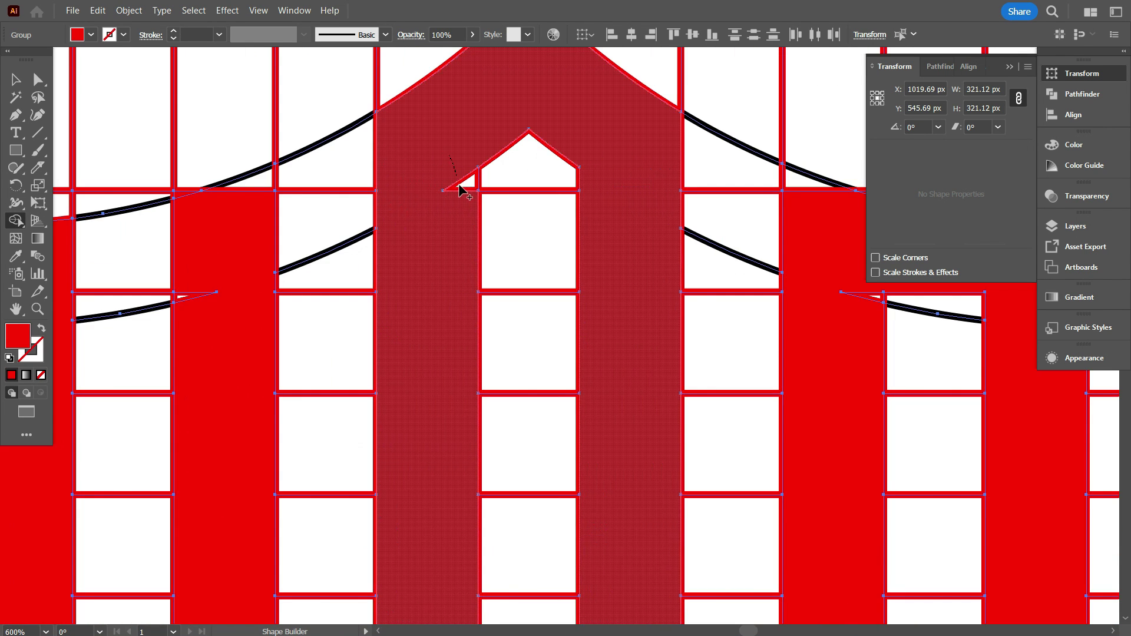
scroll(530, 251, down, 3)
scroll(530, 253, up, 2)
scroll(548, 167, down, 5)
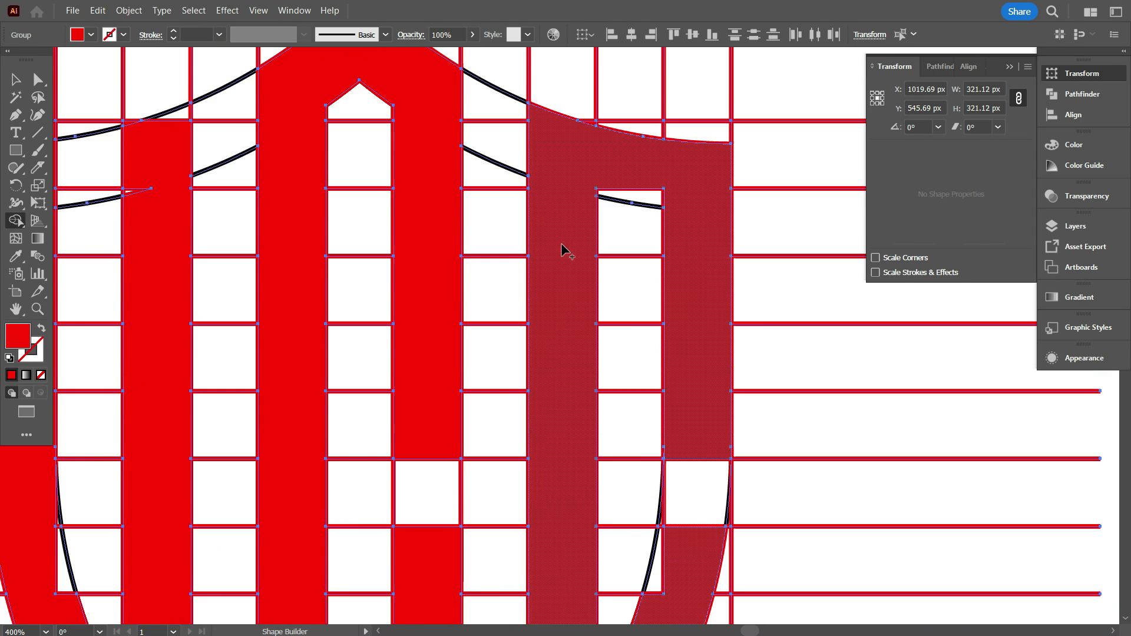
Step: Join the right column's band into its letter and merge the left band's pieces into one shape
click(677, 348)
scroll(651, 411, down, 3)
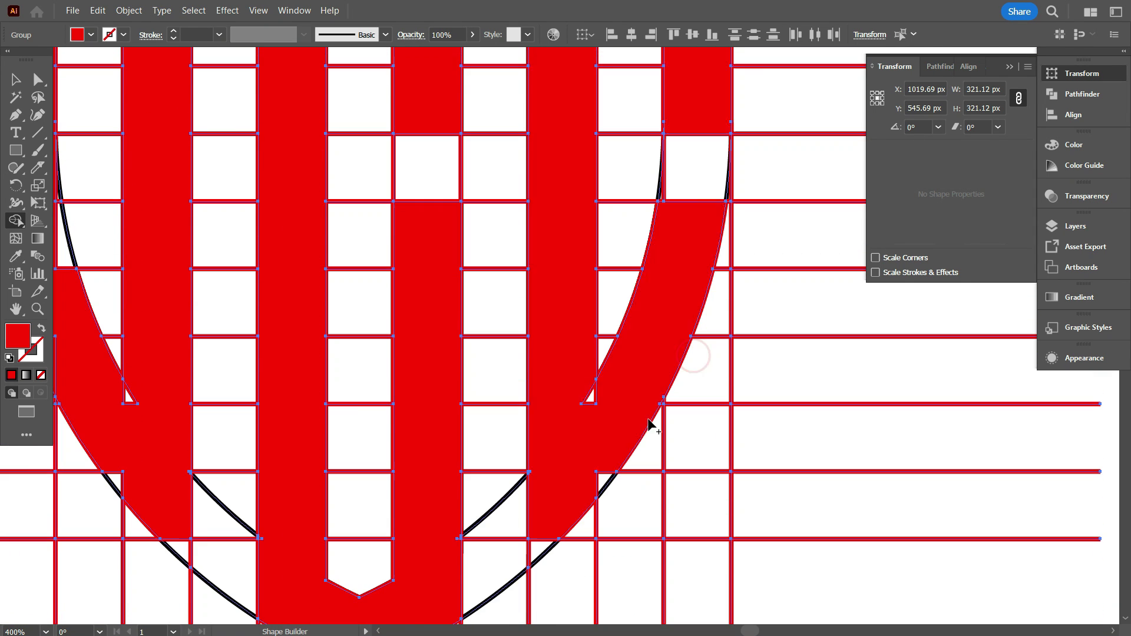
click(609, 417)
scroll(595, 436, up, 2)
scroll(542, 430, down, 5)
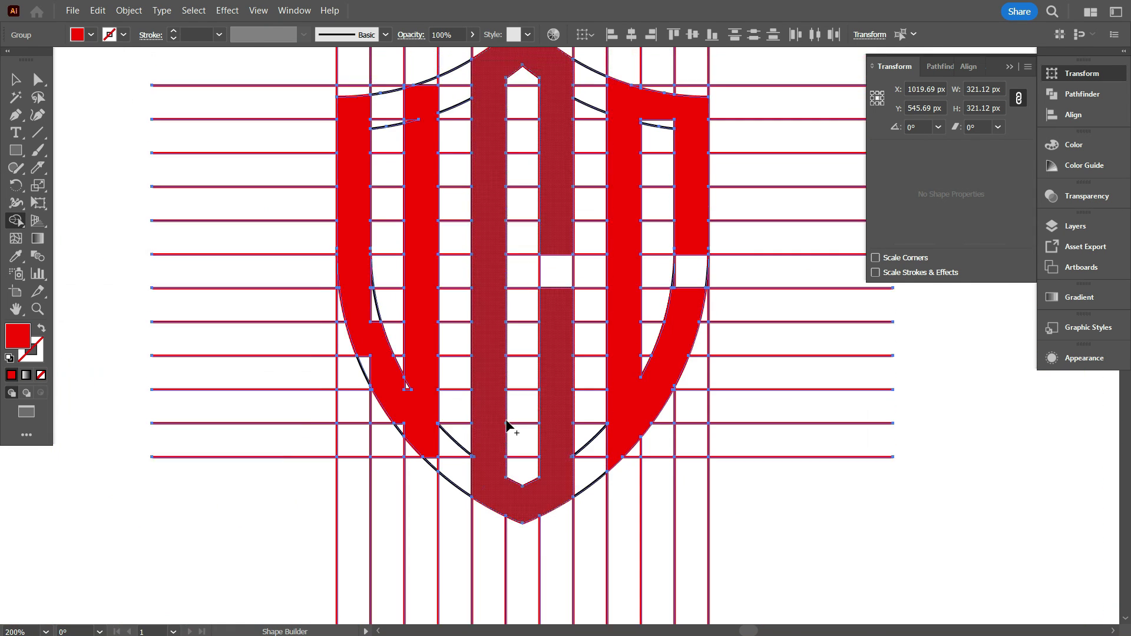
scroll(505, 396, up, 4)
scroll(400, 446, up, 1)
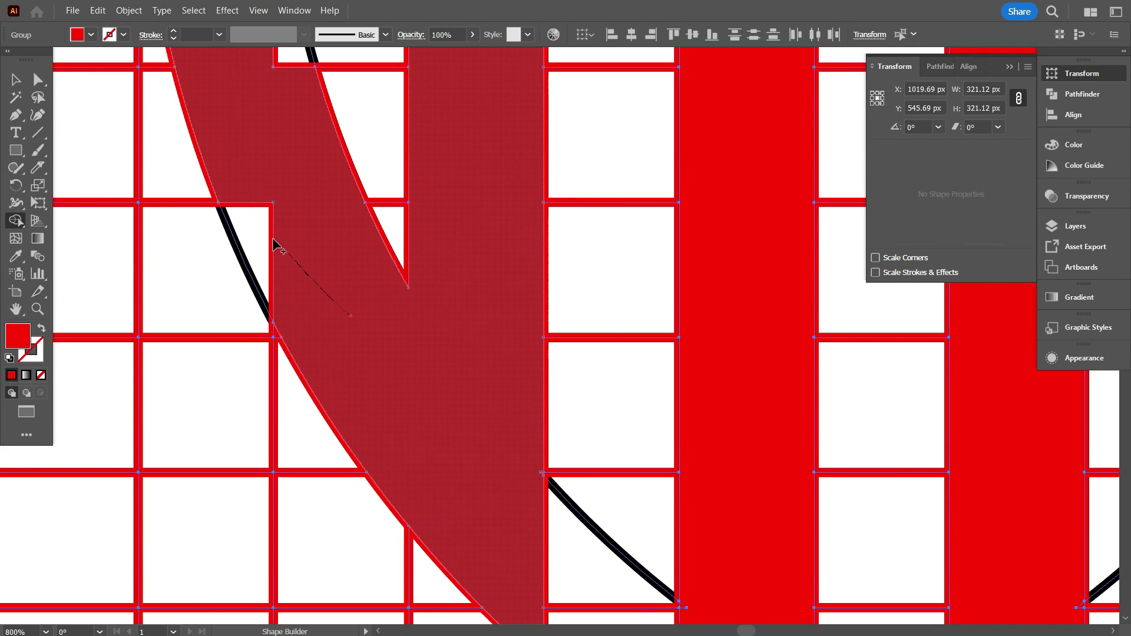
scroll(268, 238, down, 3)
scroll(328, 232, up, 3)
mouse_move(328, 220)
mouse_down()
mouse_move(361, 301)
mouse_move(389, 424)
mouse_up()
scroll(263, 290, down, 4)
scroll(348, 183, up, 2)
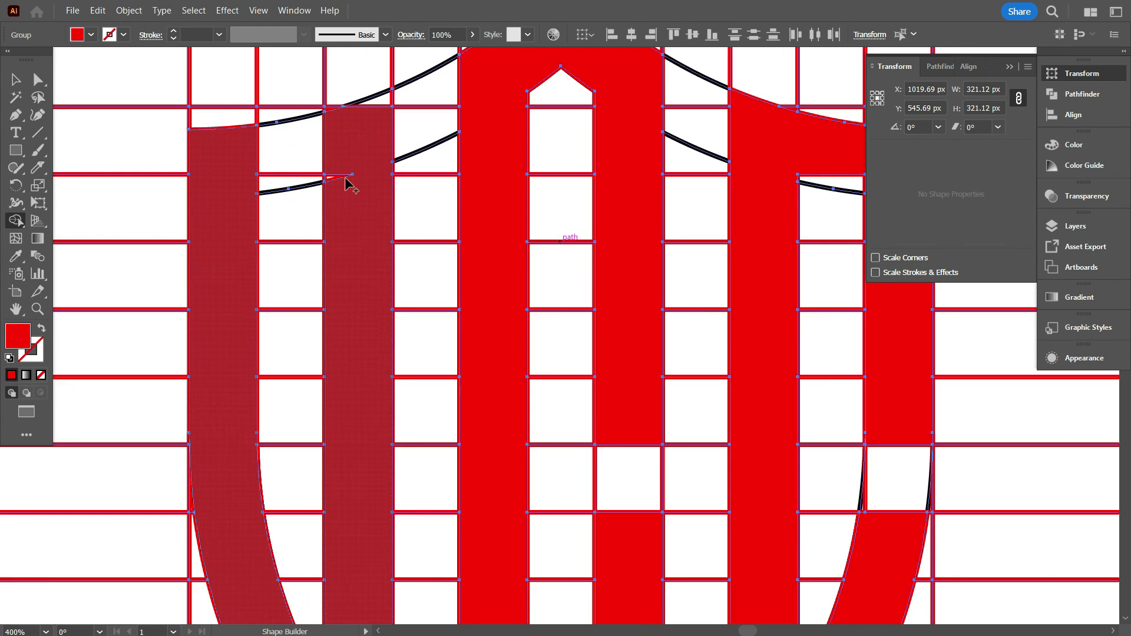
scroll(363, 151, down, 1)
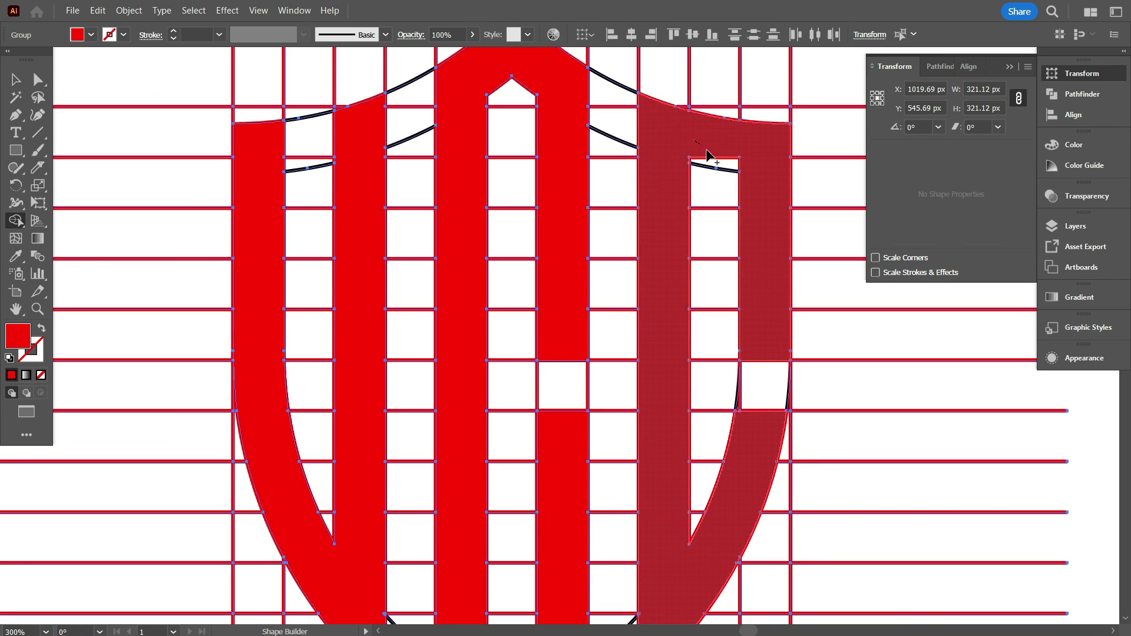
scroll(644, 190, up, 1)
scroll(485, 233, down, 3)
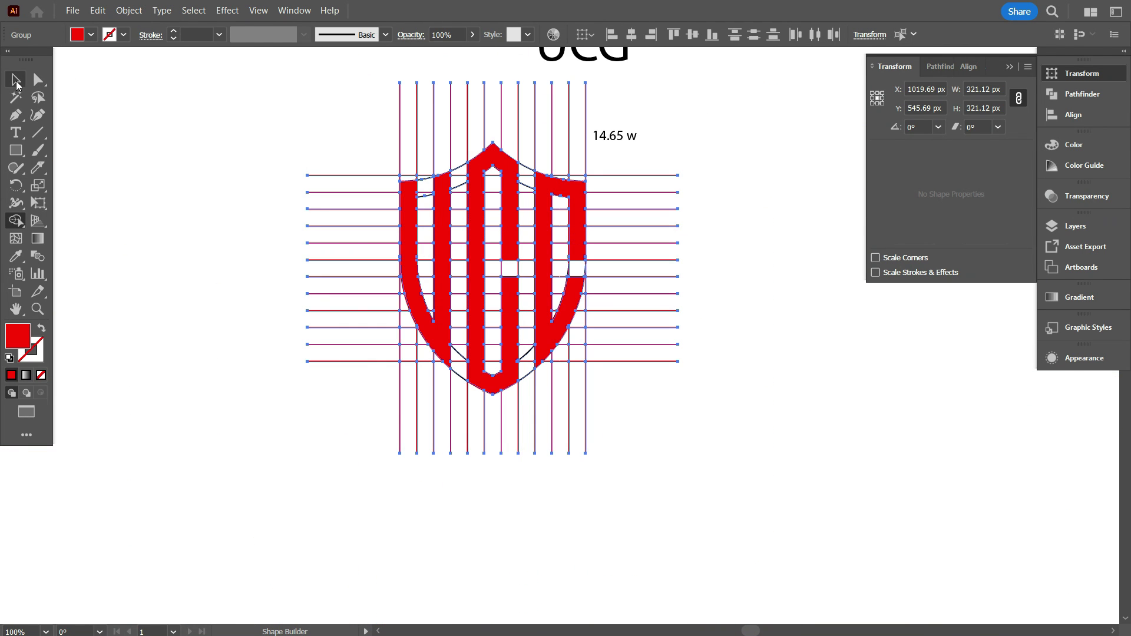
Step: Move the horizontal grid lines off the shield, then undo the move
click(16, 81)
click(439, 249)
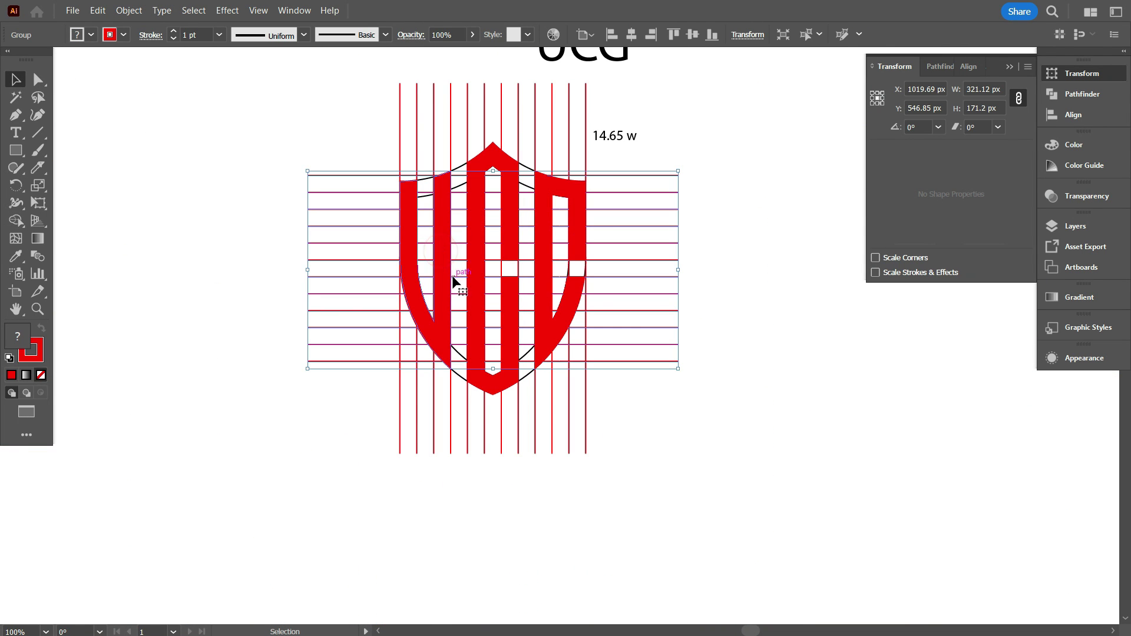
drag(439, 279, 768, 439)
click(557, 510)
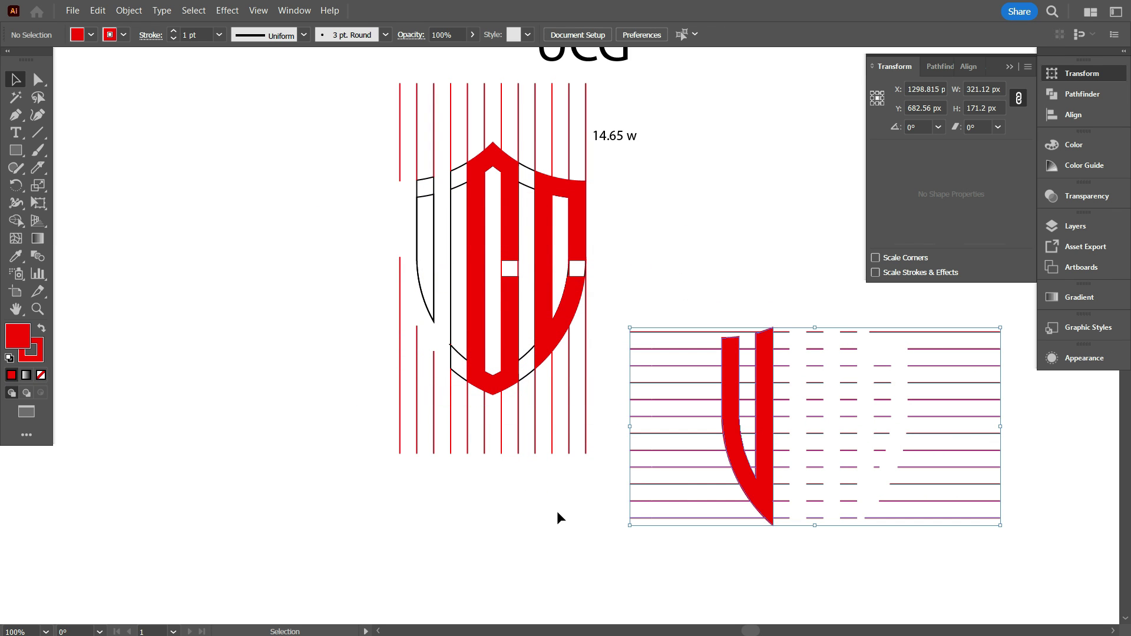
key(ctrl+z)
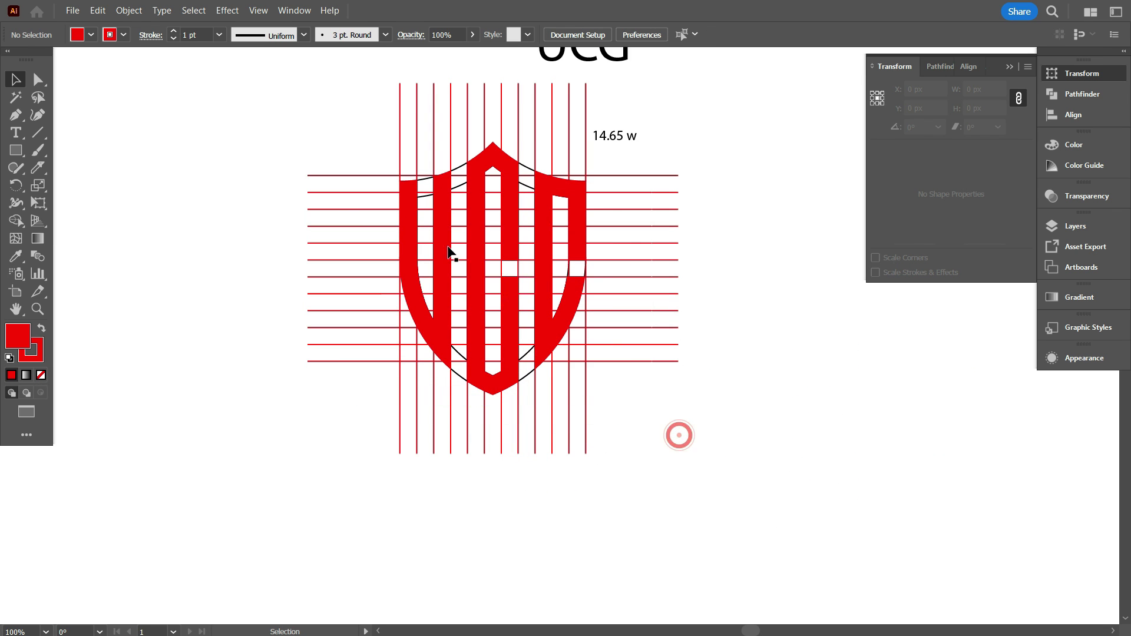
Step: Ungroup the horizontal grid-line group and the vertical grid-line group
click(446, 244)
right_click(712, 184)
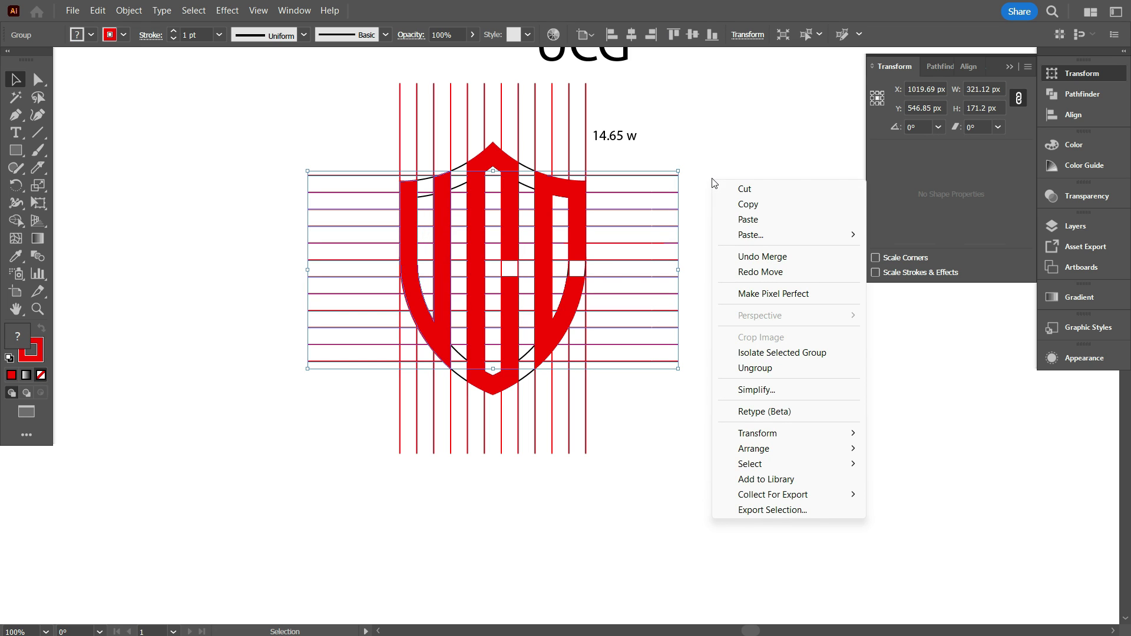
click(755, 368)
click(733, 430)
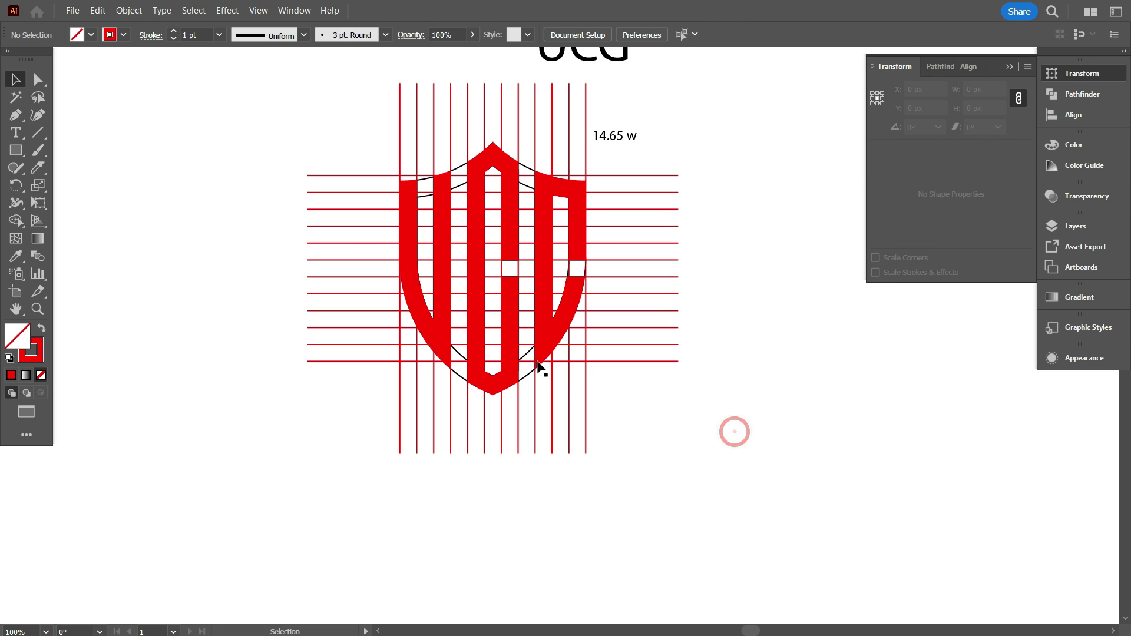
click(476, 265)
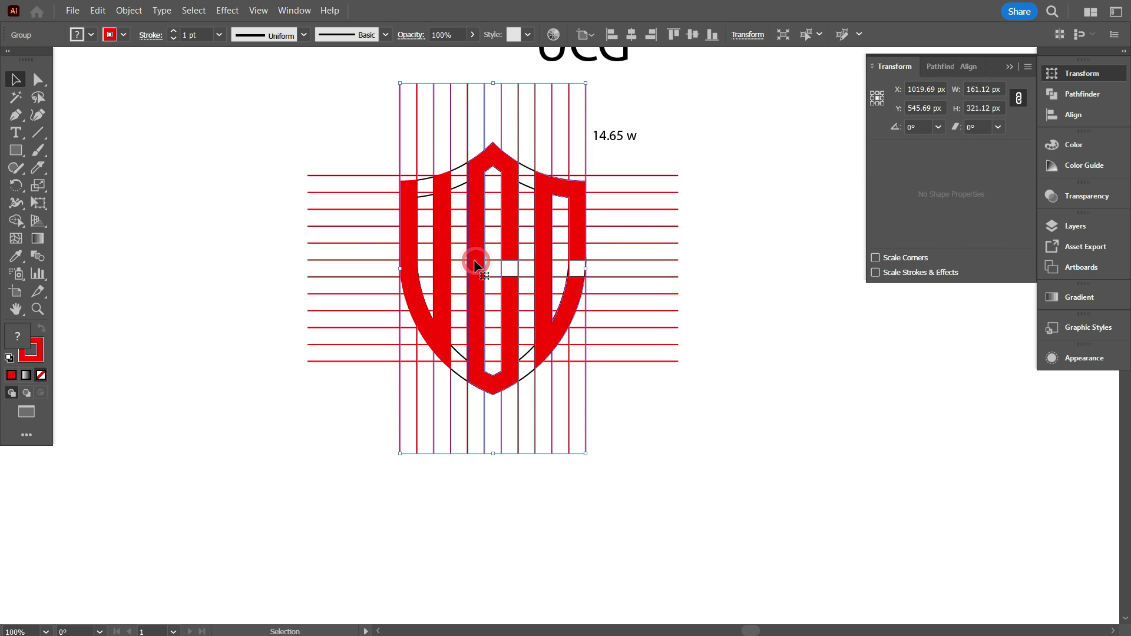
right_click(709, 153)
click(756, 341)
click(756, 326)
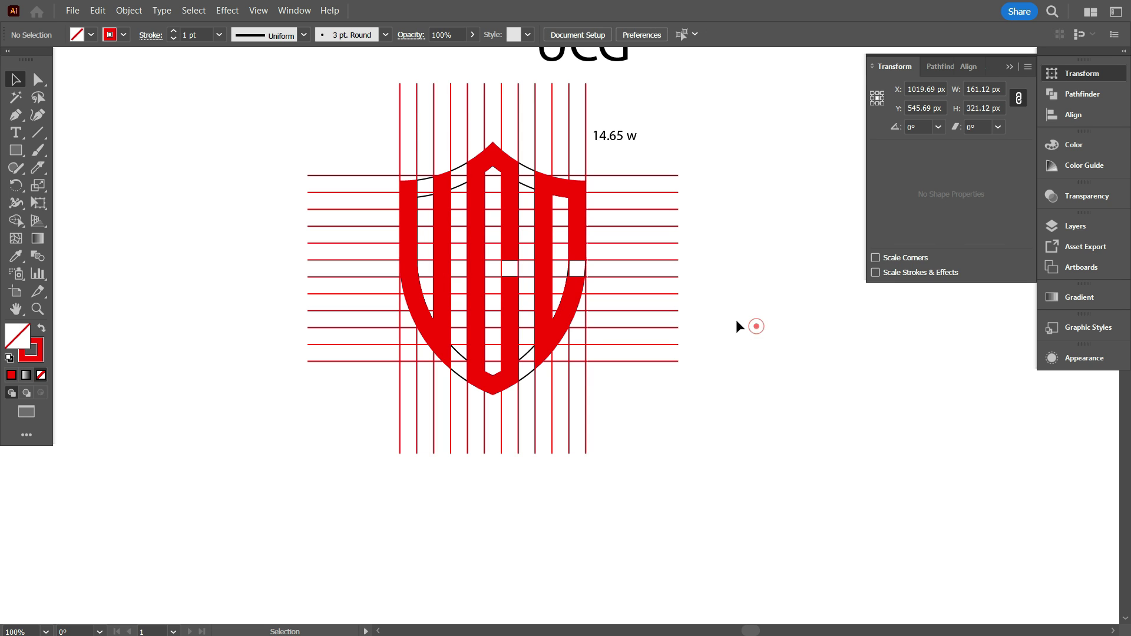
Step: Select the three red letter shapes together and drag them left of the grid
click(581, 220)
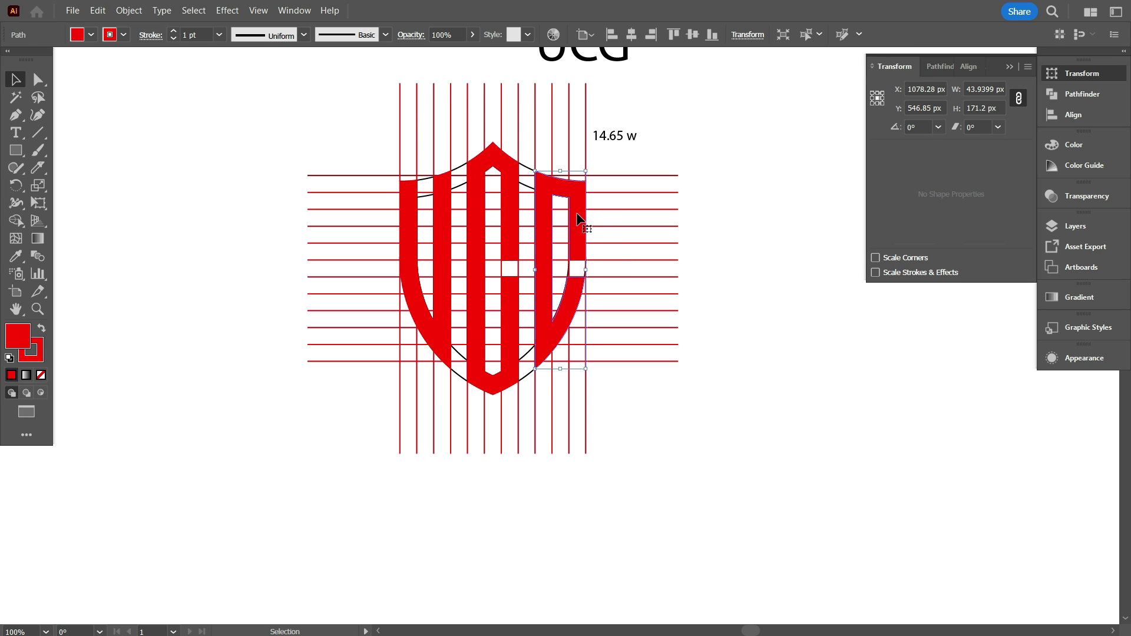
right_click(726, 172)
click(709, 424)
click(709, 425)
click(411, 243)
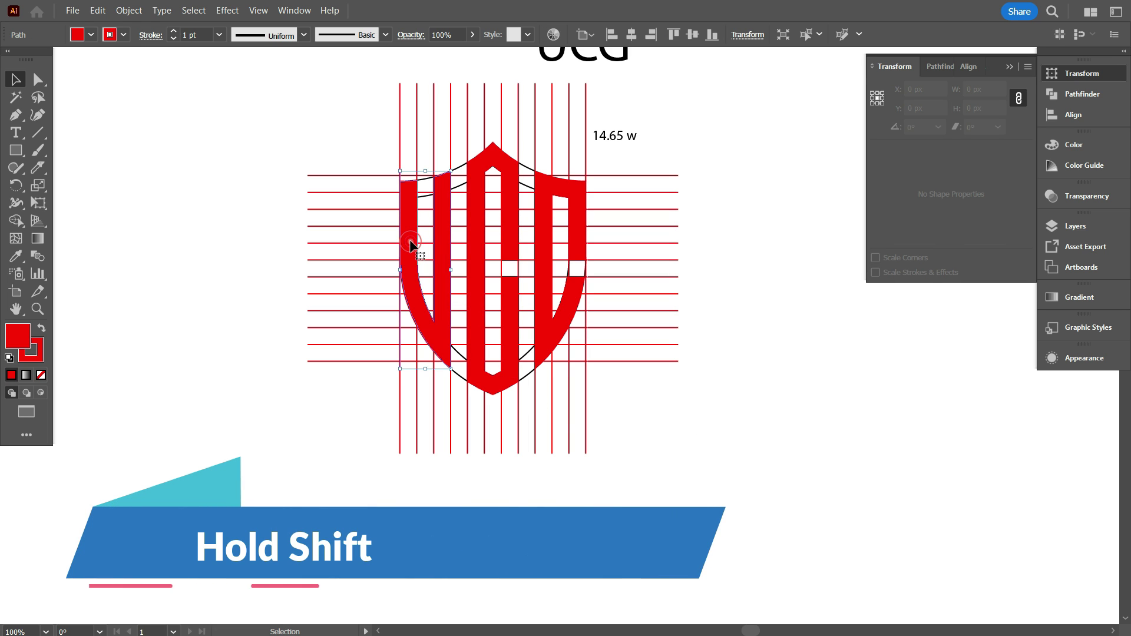
shift+click(472, 233)
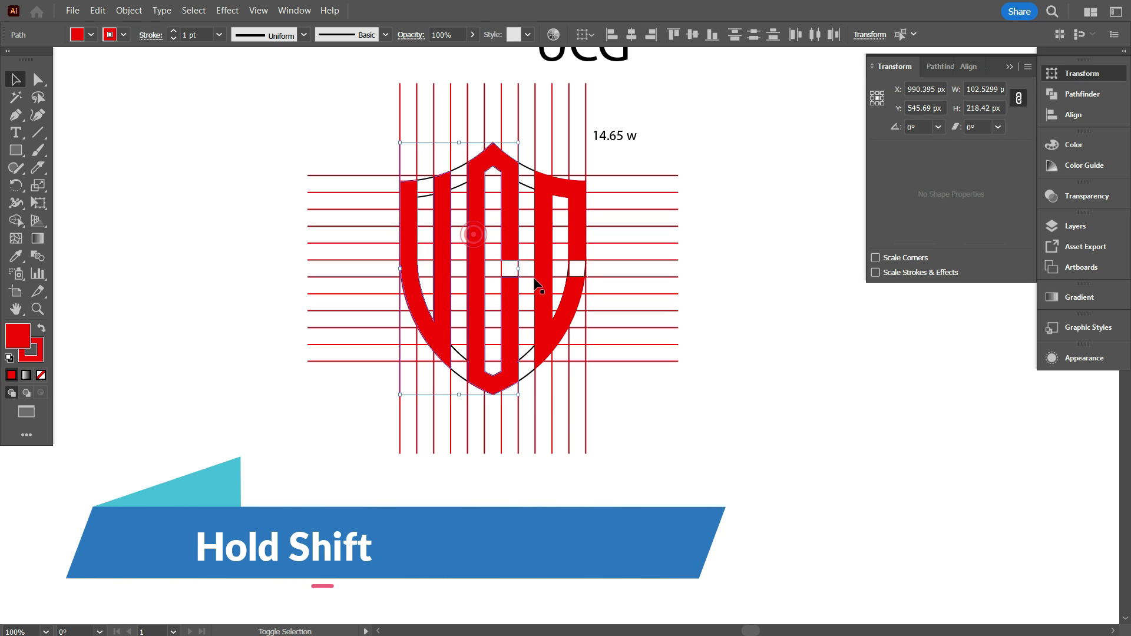
shift+click(535, 278)
scroll(550, 283, down, 2)
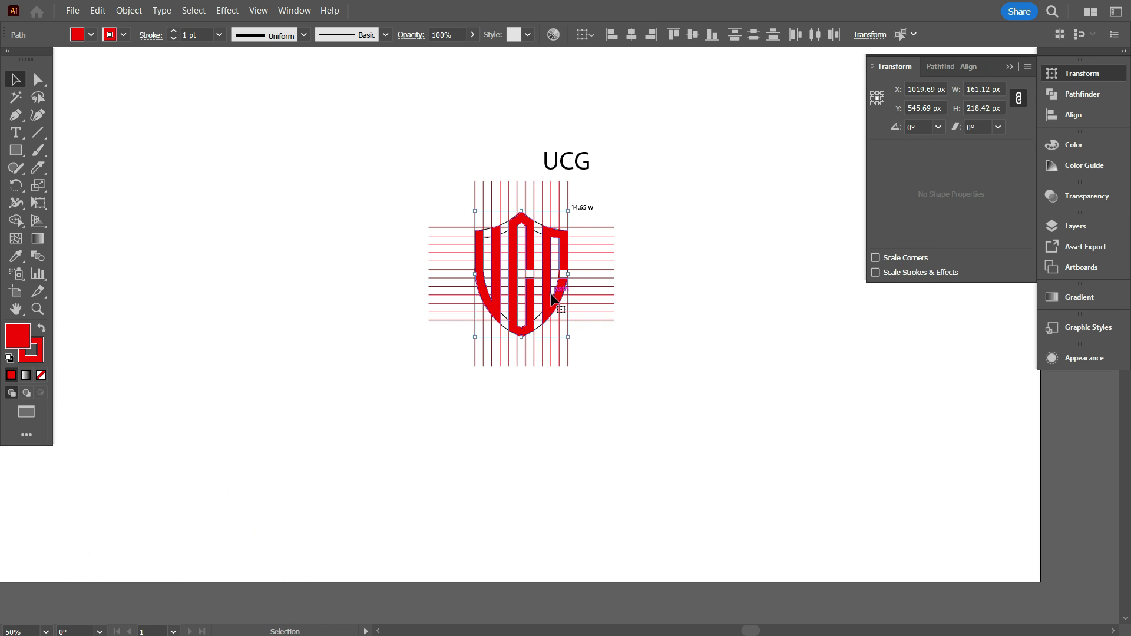
drag(553, 301, 294, 325)
Step: Give the separated UCG logo a black fill and a None stroke in the control bar
click(432, 354)
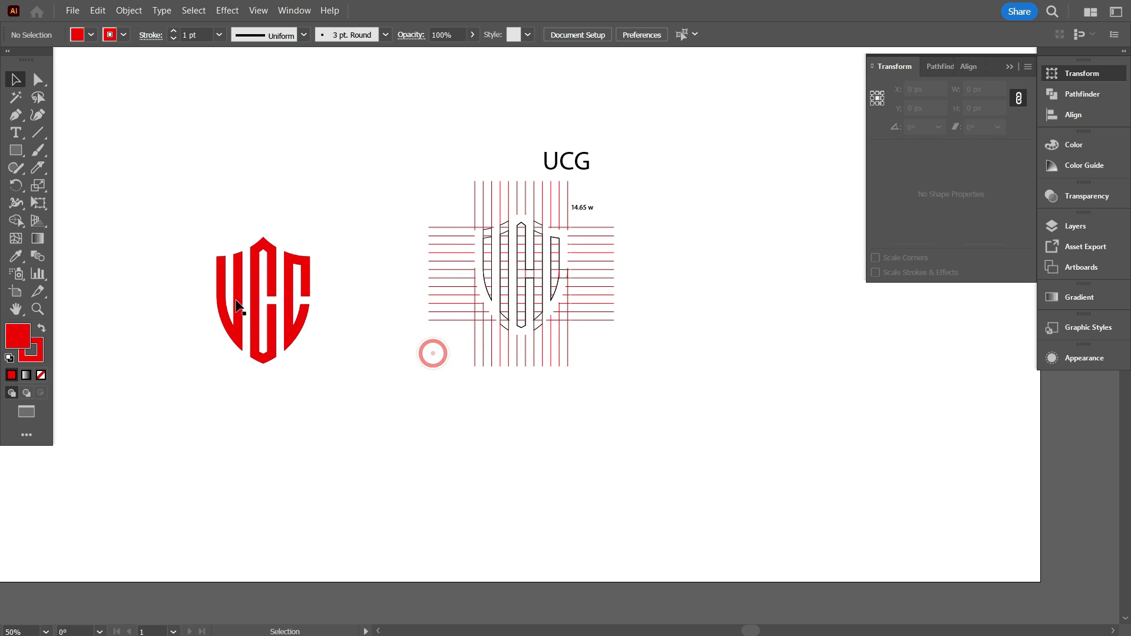
click(283, 292)
click(91, 35)
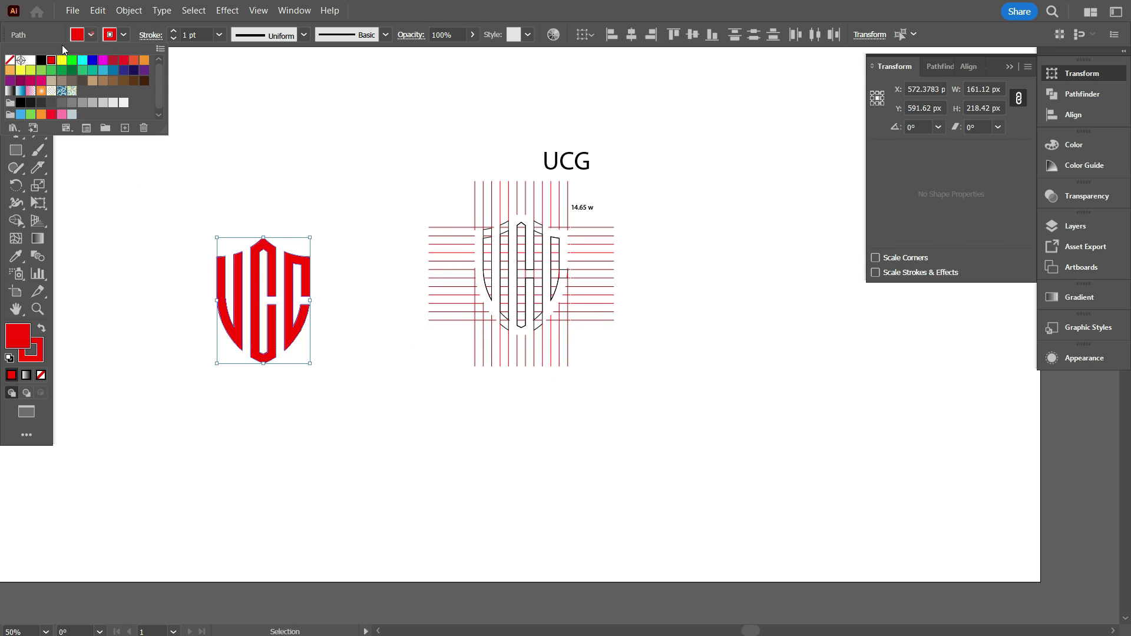
click(40, 61)
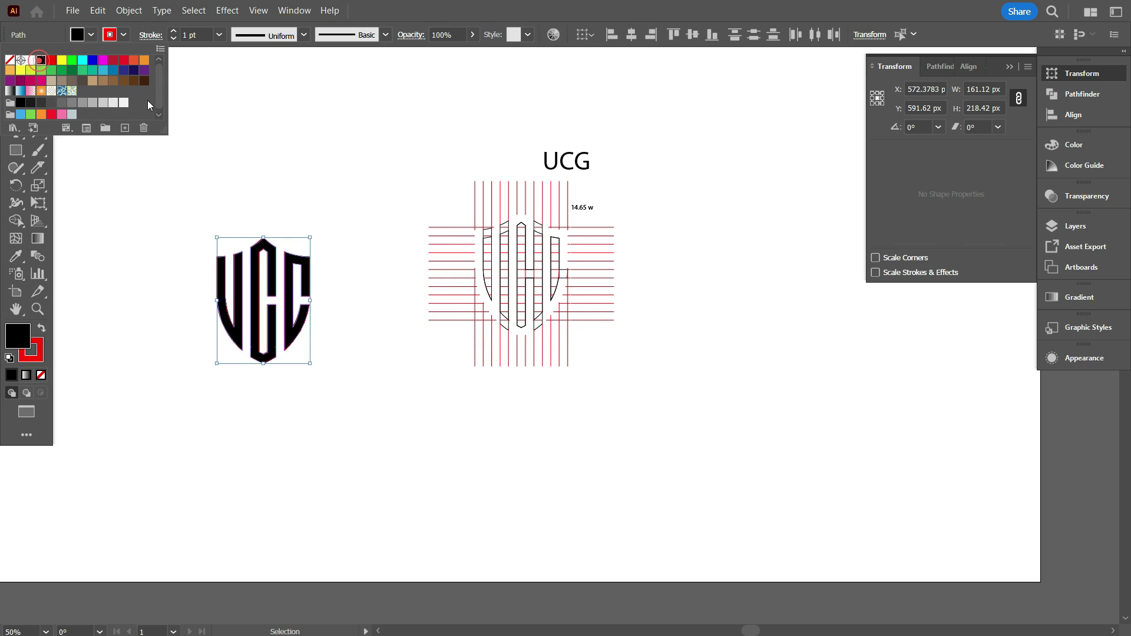
click(124, 35)
click(11, 62)
click(258, 136)
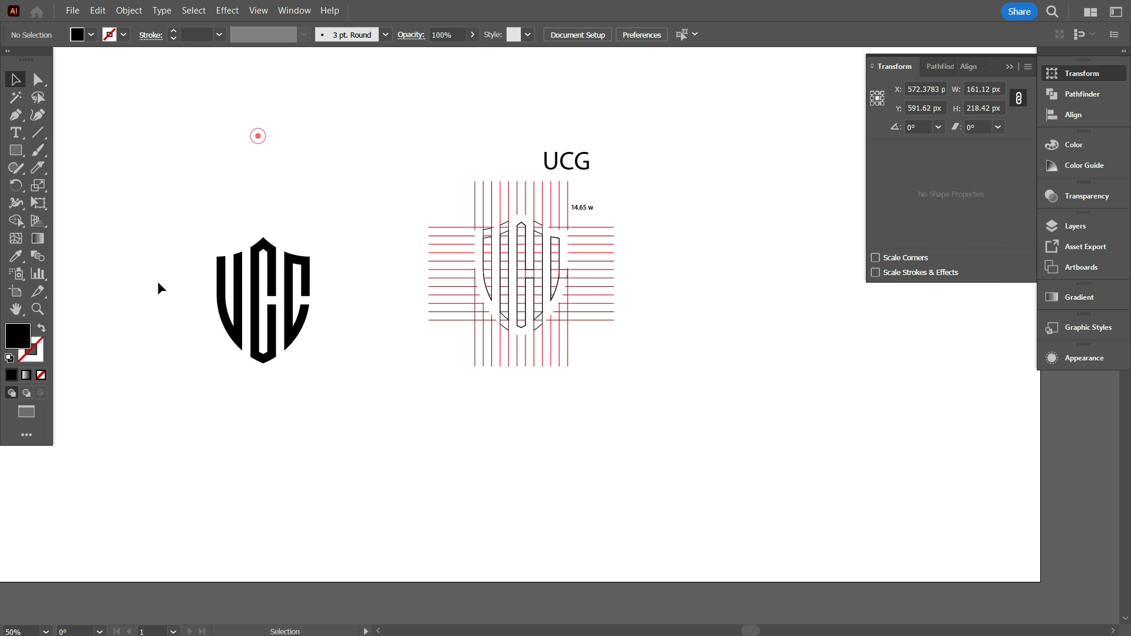
Step: Delete the grid lines and construction shapes, inspect the joins, then select the black logo
drag(581, 274, 679, 357)
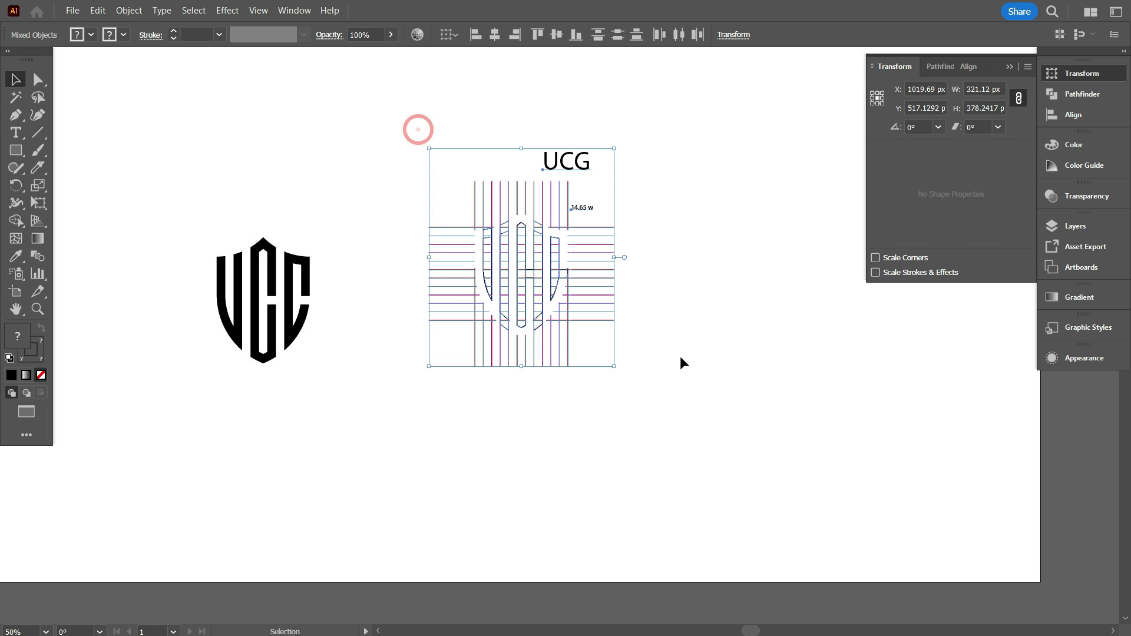
key(Delete)
scroll(172, 328, up, 3)
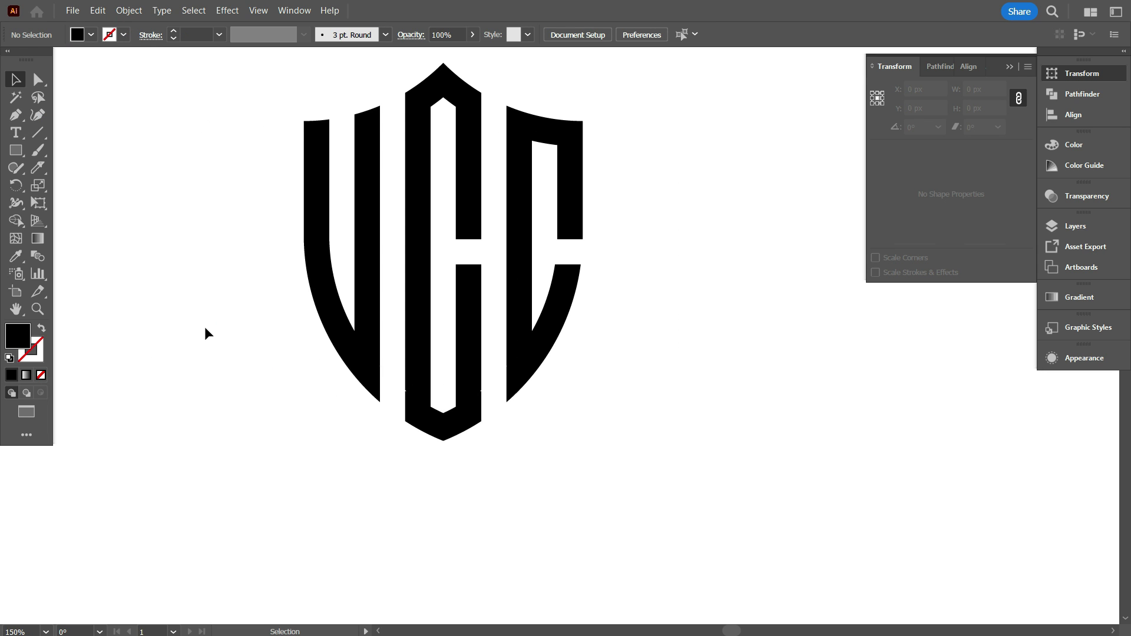
scroll(265, 324, up, 1)
scroll(412, 457, up, 5)
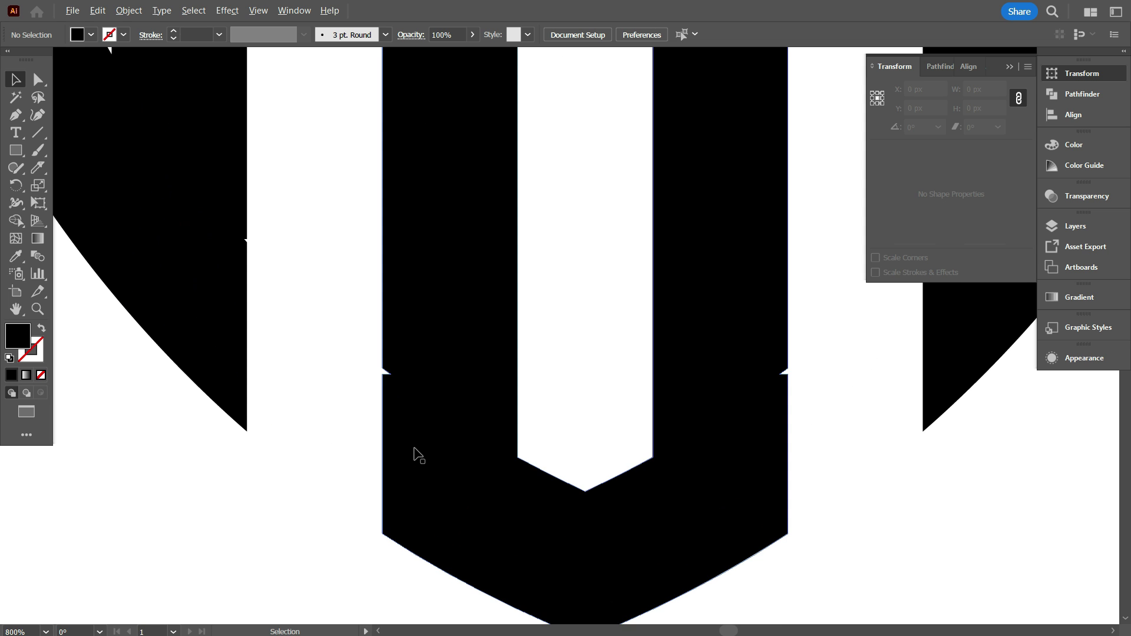
scroll(402, 420, up, 2)
scroll(389, 403, down, 2)
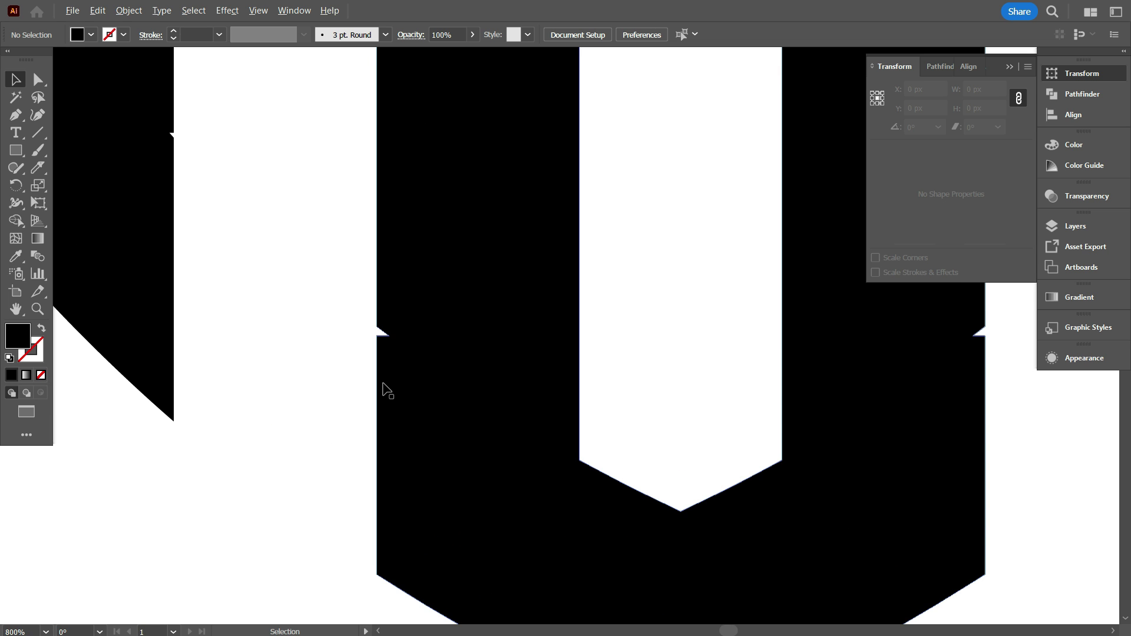
scroll(465, 376, down, 3)
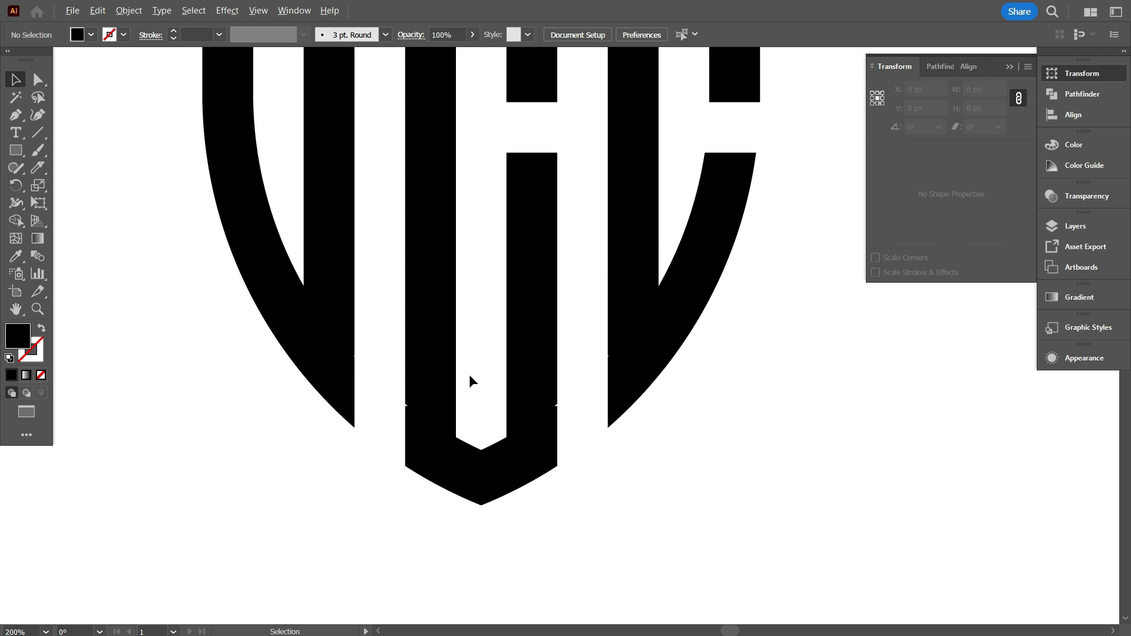
scroll(469, 373, down, 2)
drag(685, 445, 314, 141)
scroll(490, 430, up, 10)
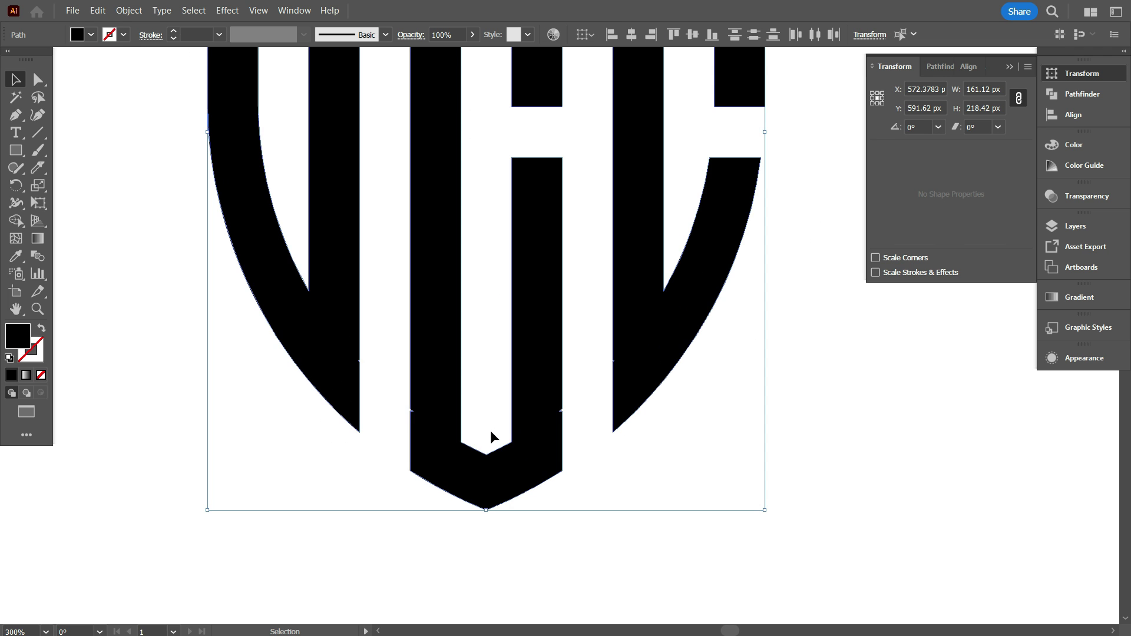
Step: Switch to the Pen tool and begin a patch shape at a notch's corner
click(470, 353)
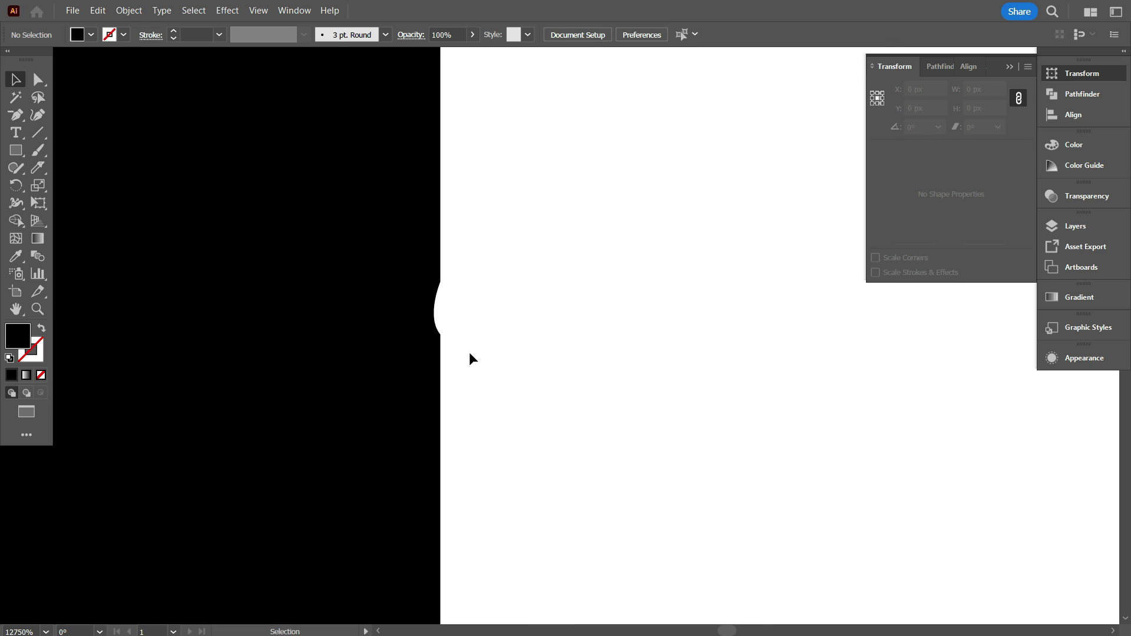
click(22, 114)
click(69, 115)
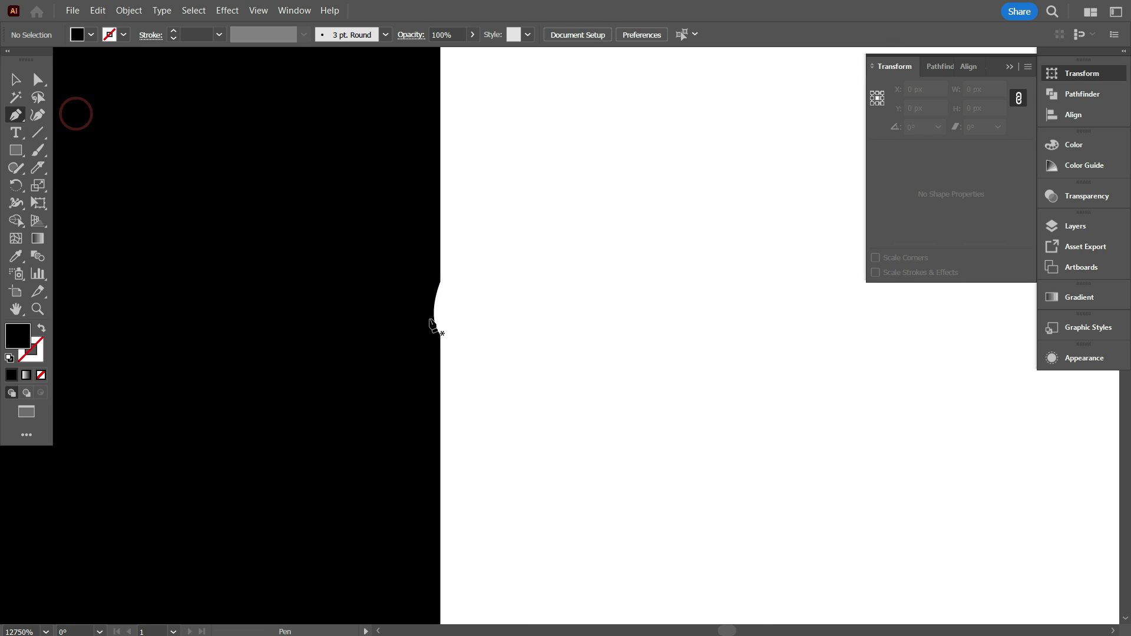
drag(439, 335, 416, 270)
click(361, 313)
scroll(403, 357, down, 5)
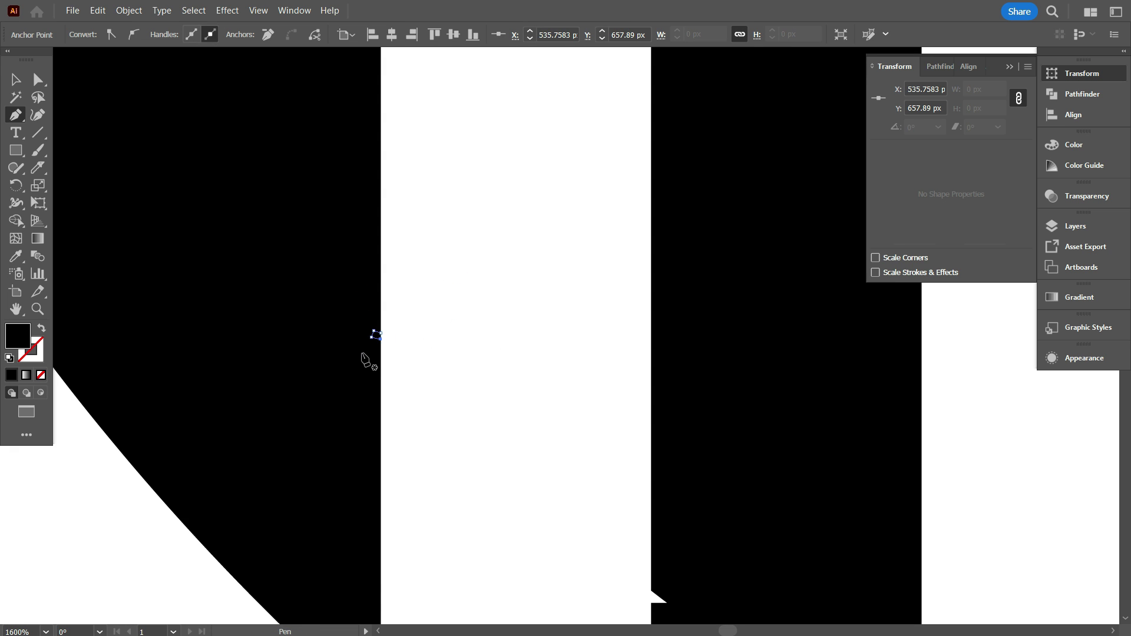
scroll(669, 482, up, 3)
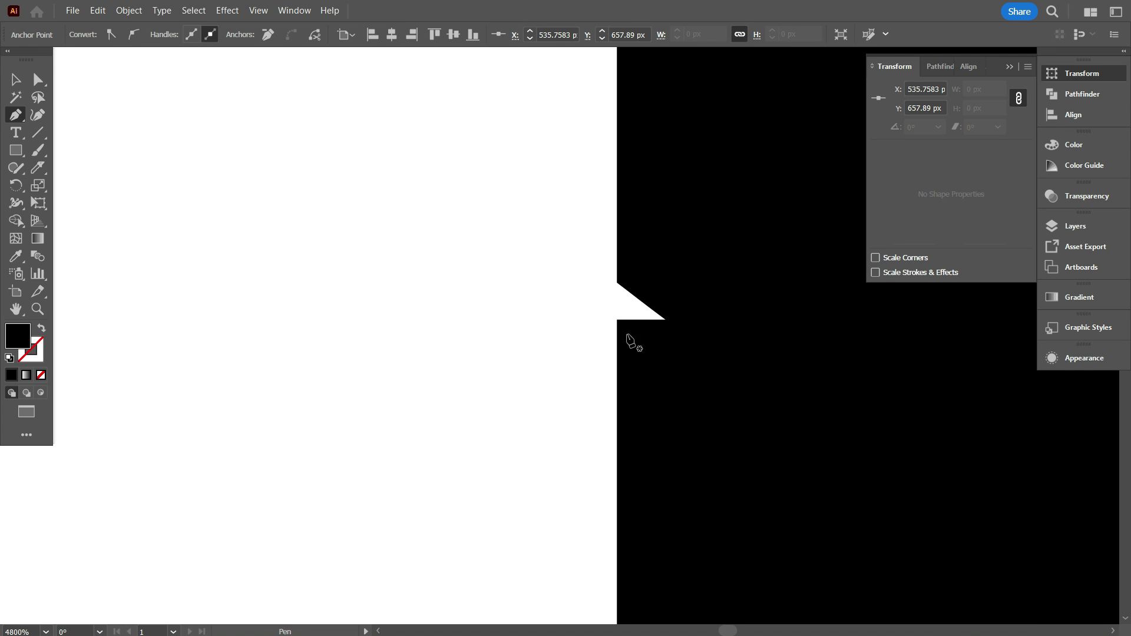
Step: Outline a black patch around the first notch with five corner points
click(617, 320)
click(616, 282)
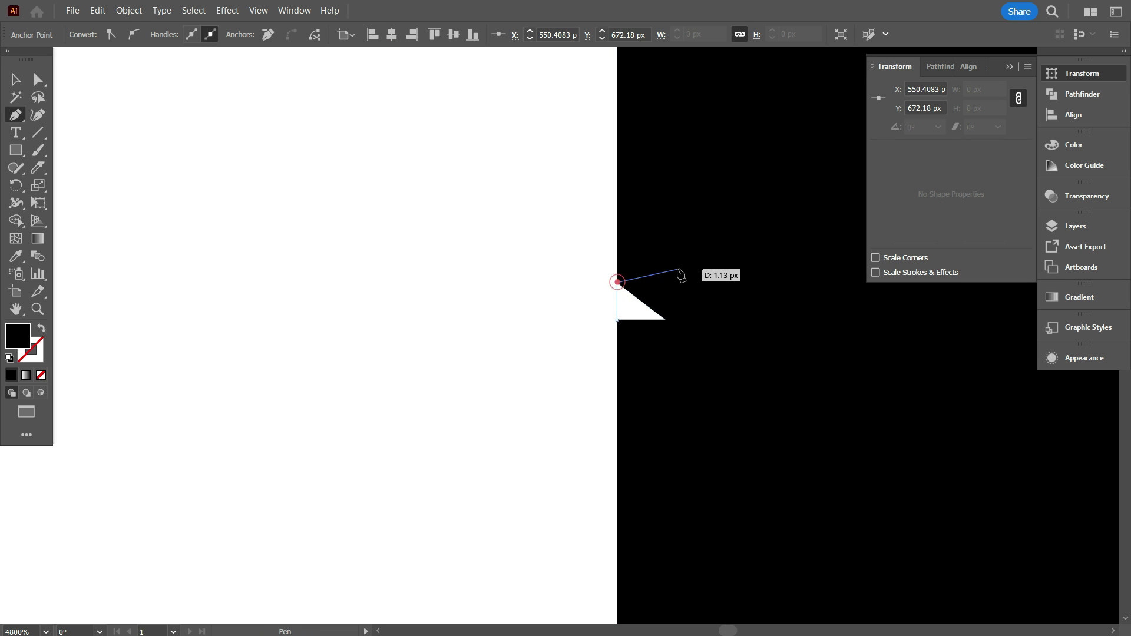
click(679, 270)
click(732, 332)
click(701, 392)
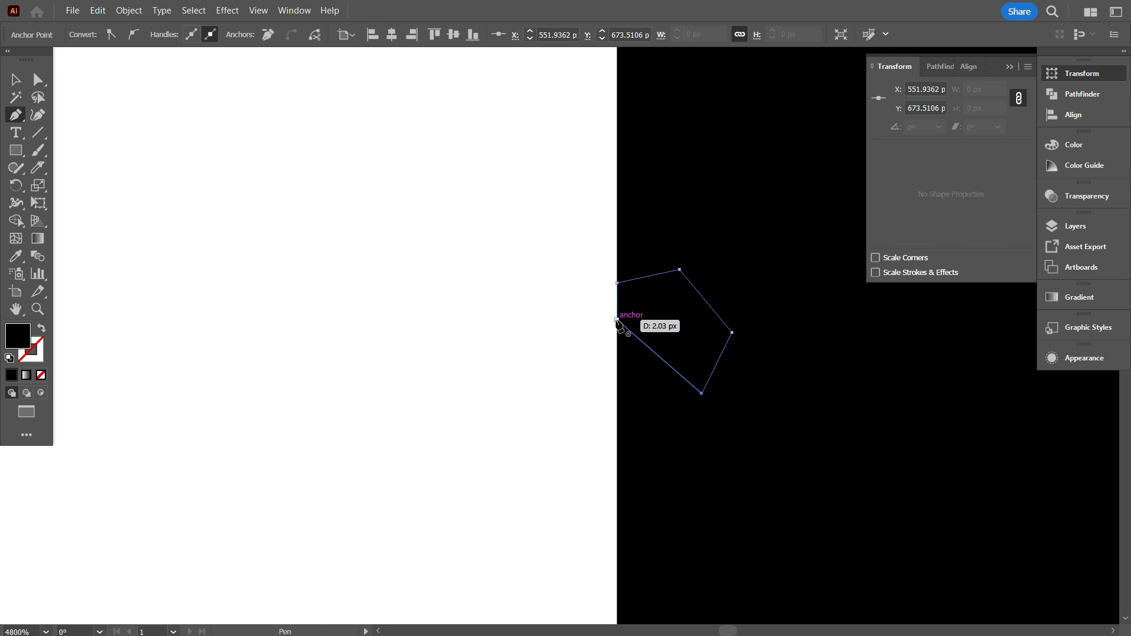
scroll(550, 340, down, 2)
scroll(424, 358, right, 6)
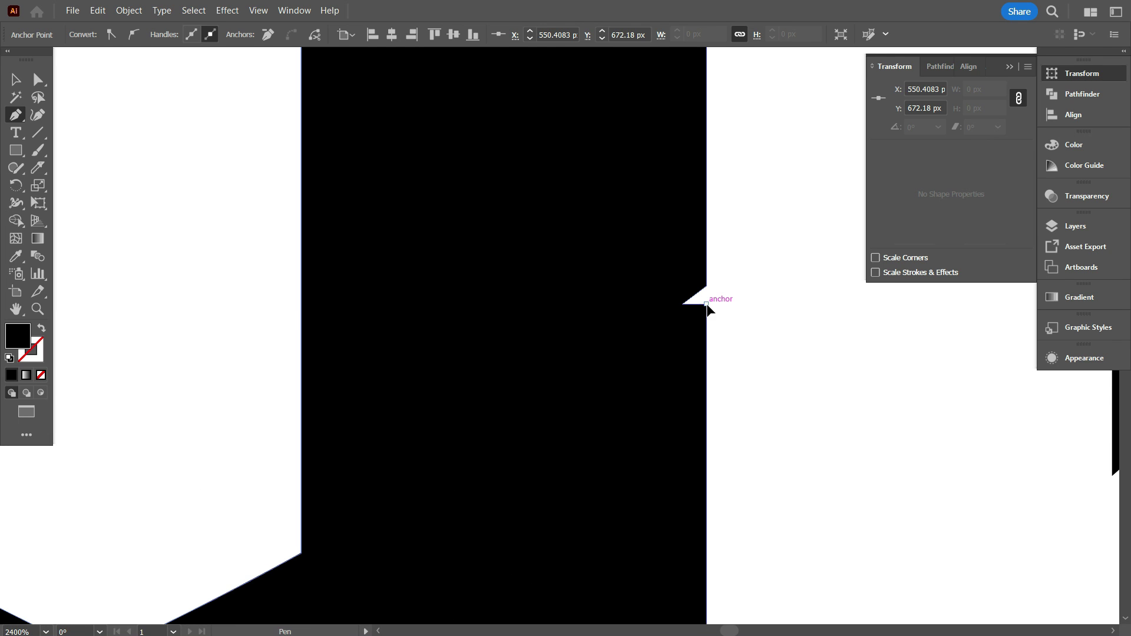
Step: Draw a second closed patch filling the notch along its right edge
click(706, 304)
click(707, 285)
click(657, 268)
click(599, 324)
click(629, 403)
click(707, 304)
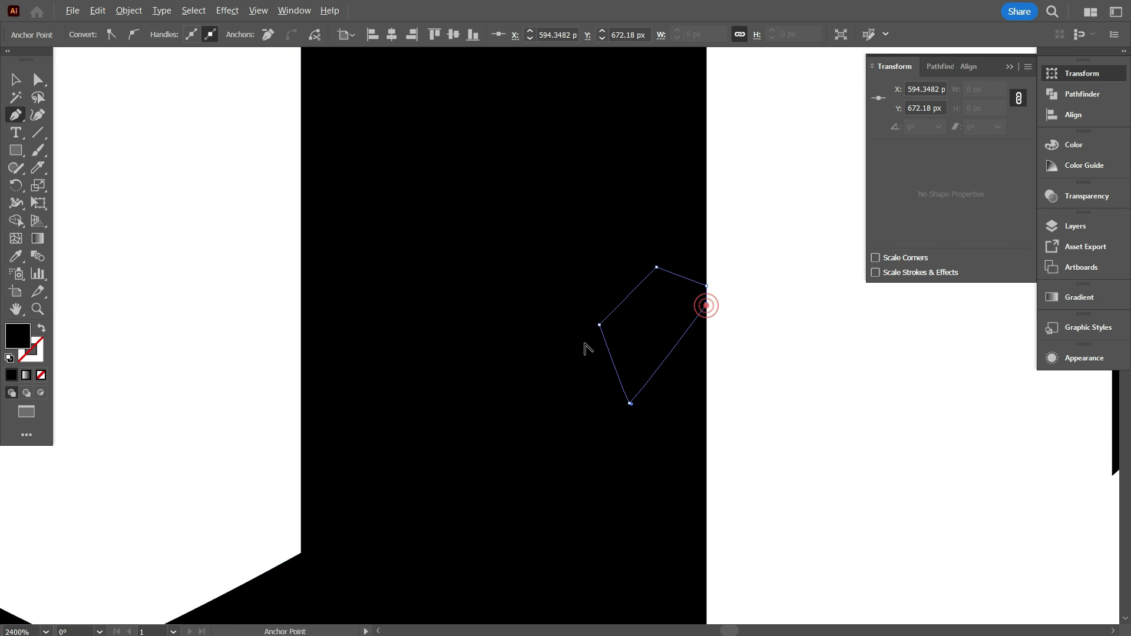
scroll(587, 348, down, 6)
scroll(664, 286, up, 6)
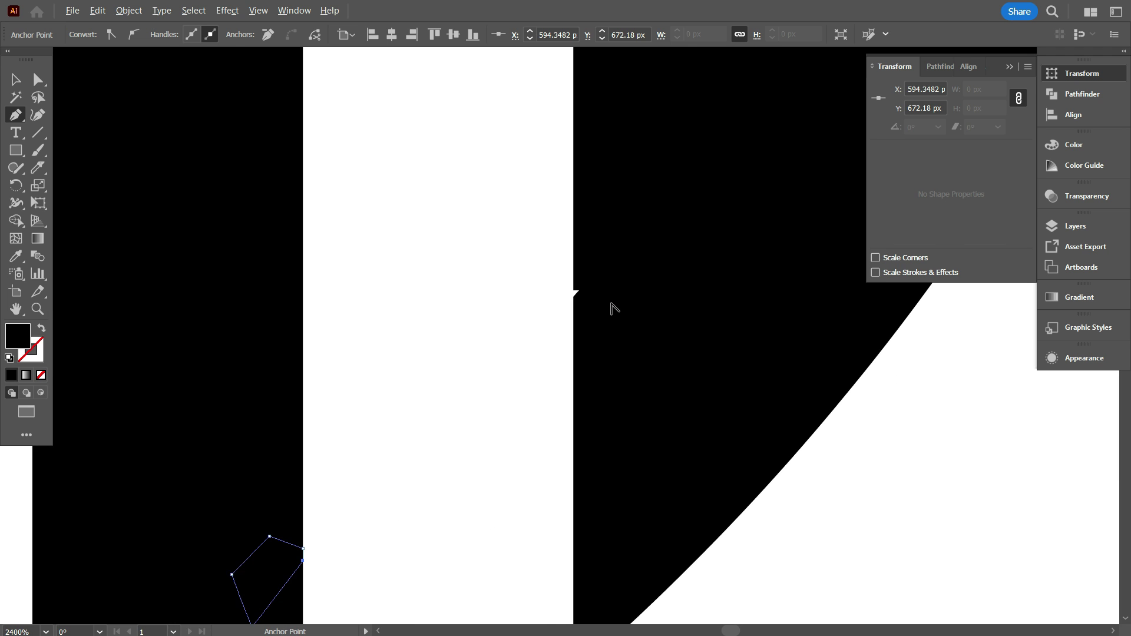
Step: Draw a third patch over the notch on the stem edge
click(547, 279)
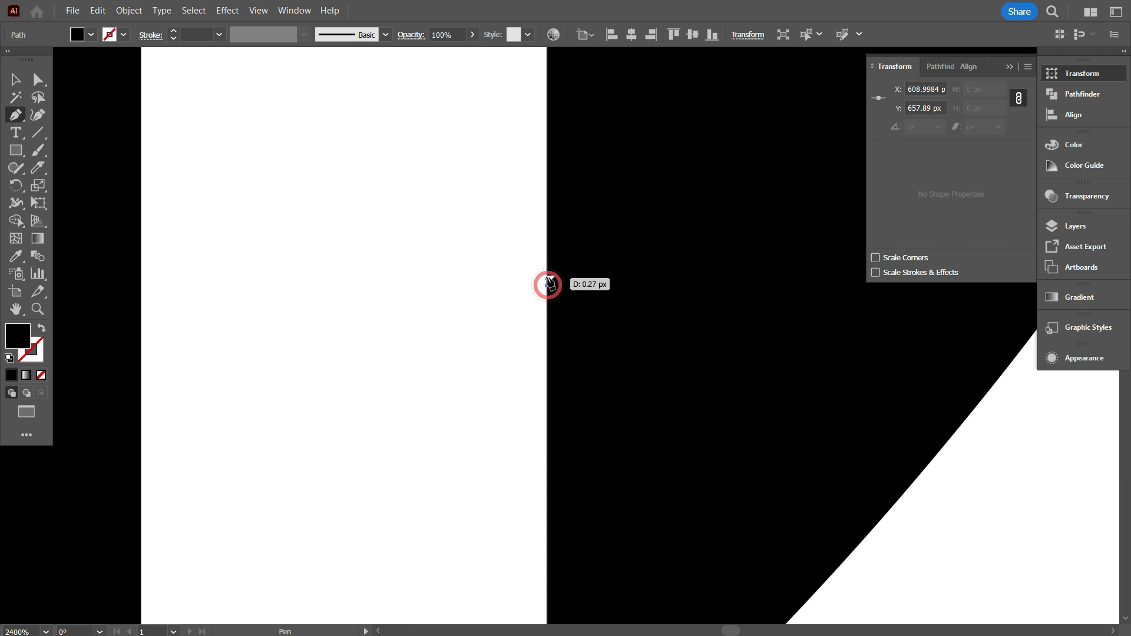
click(582, 253)
click(629, 347)
scroll(586, 349, down, 8)
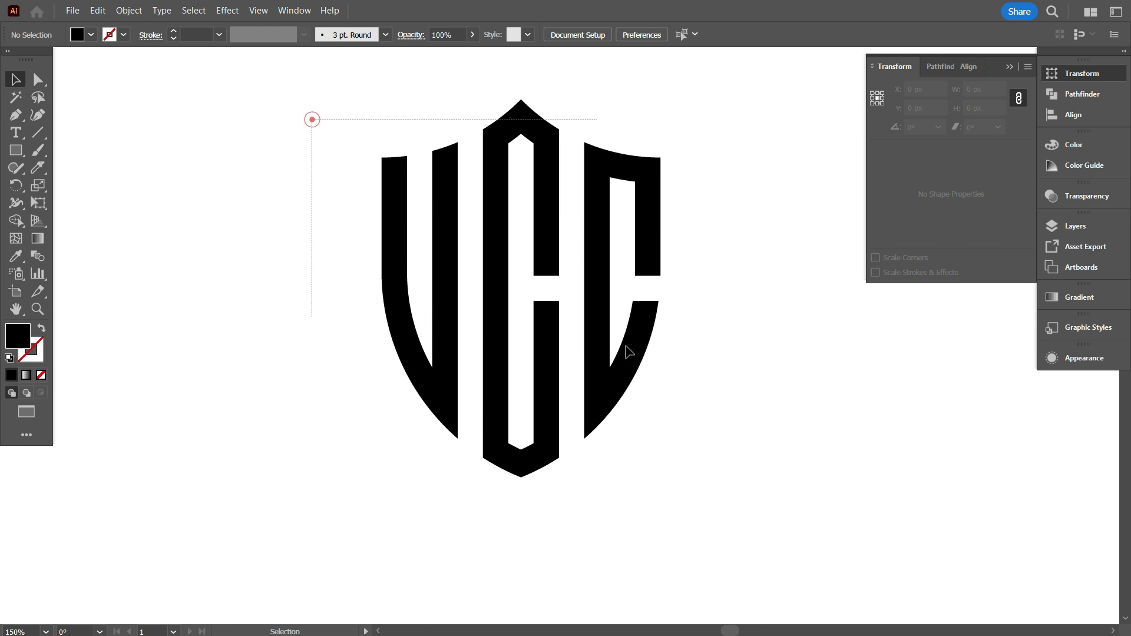
drag(642, 367, 728, 494)
scroll(719, 487, up, 2)
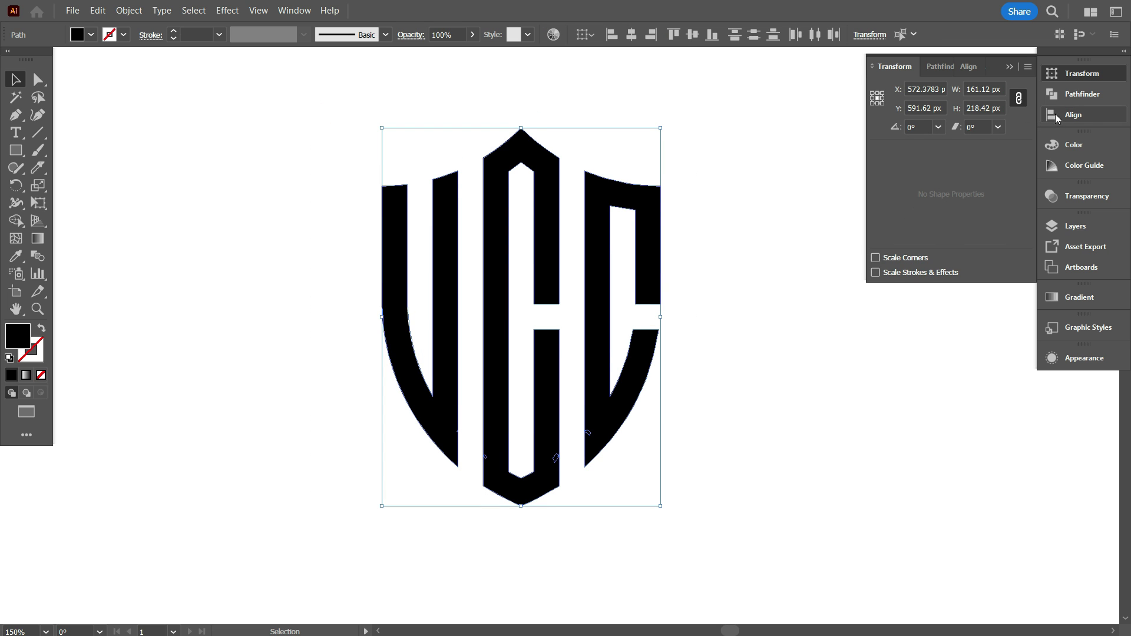
click(1090, 95)
click(880, 106)
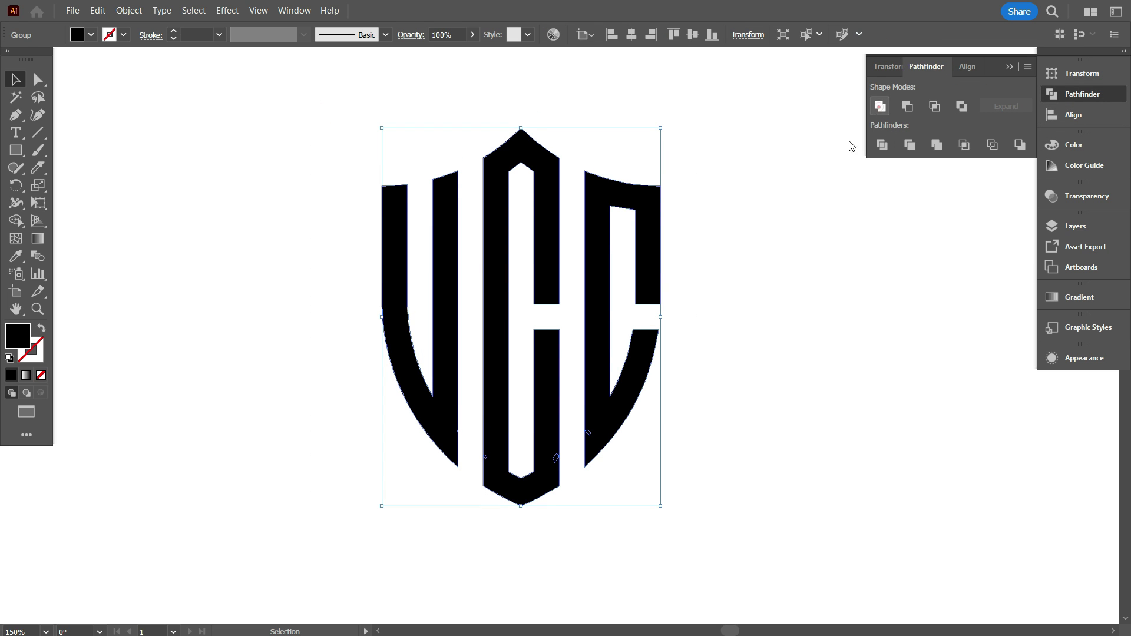
scroll(510, 285, down, 1)
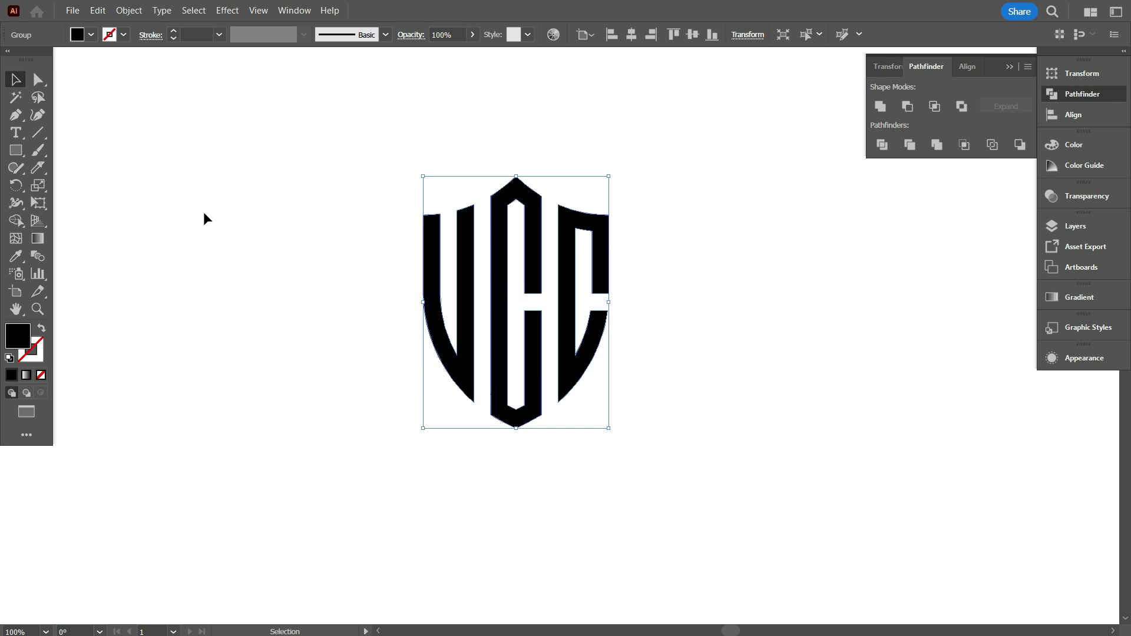
click(124, 35)
click(48, 66)
click(227, 265)
scroll(373, 298, down, 1)
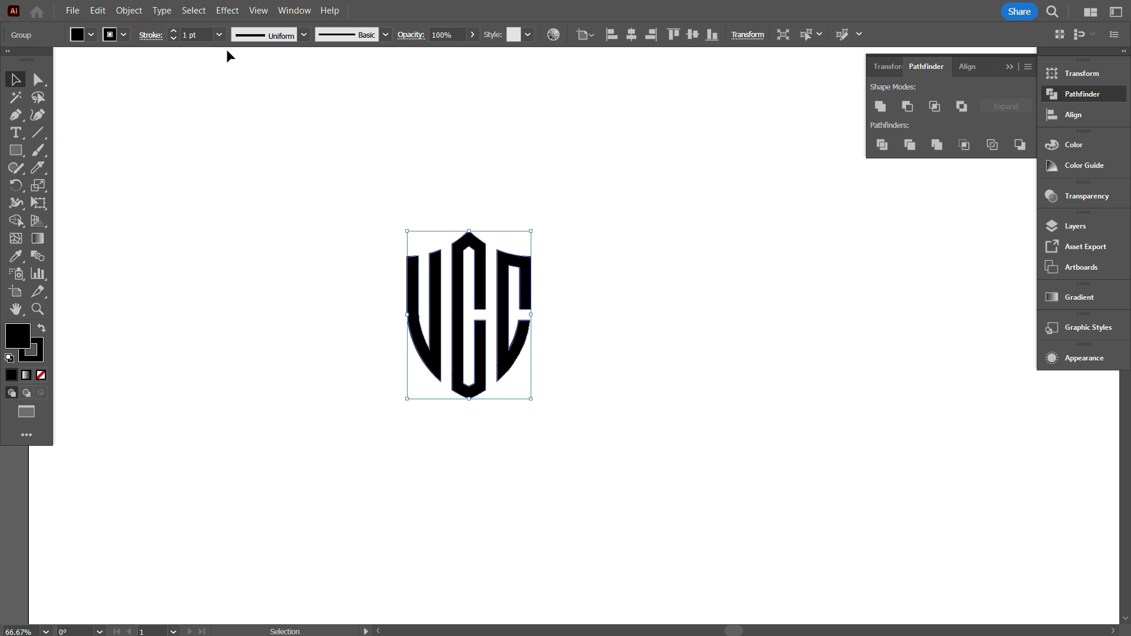
scroll(202, 44, up, 3)
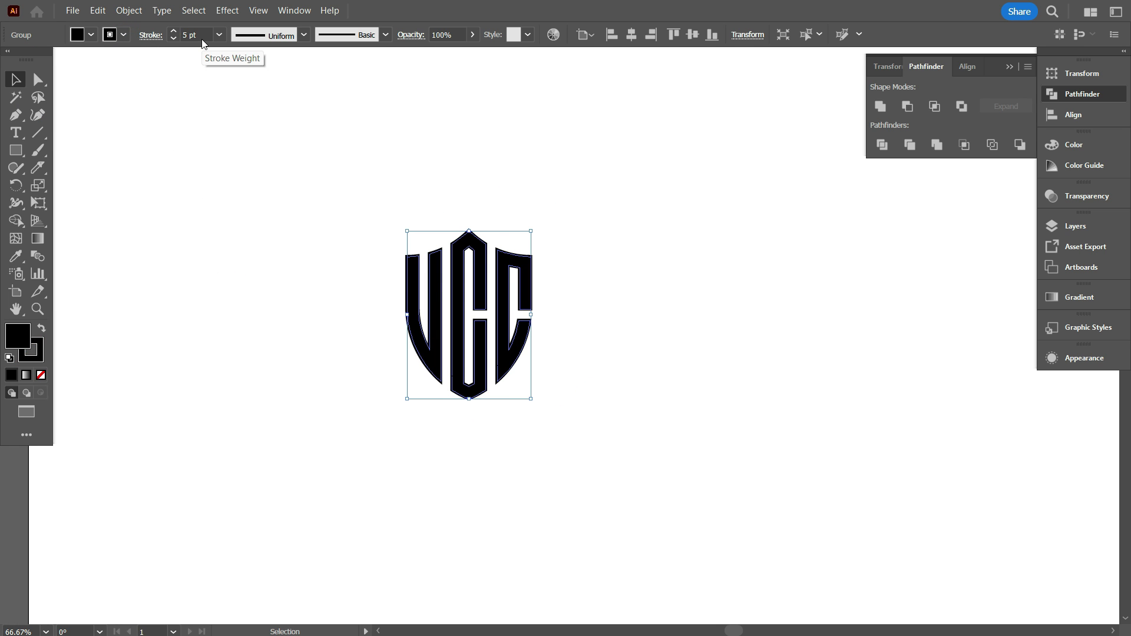
click(207, 142)
scroll(504, 383, down, 2)
scroll(505, 389, up, 1)
scroll(508, 388, up, 2)
scroll(666, 390, up, 1)
drag(625, 377, 710, 444)
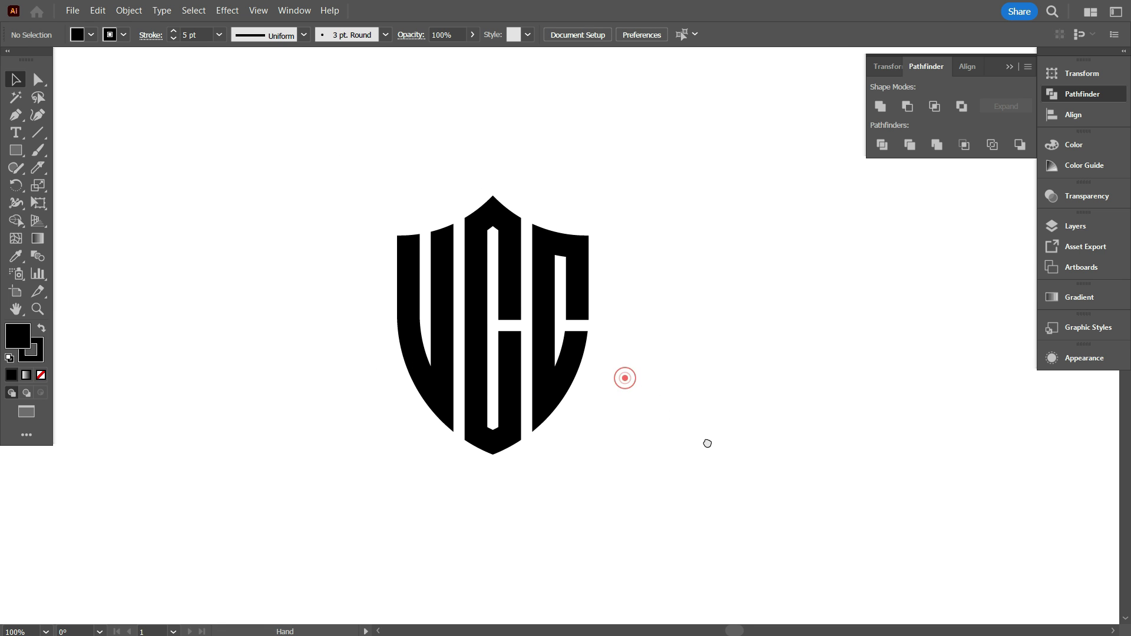
drag(324, 196, 702, 502)
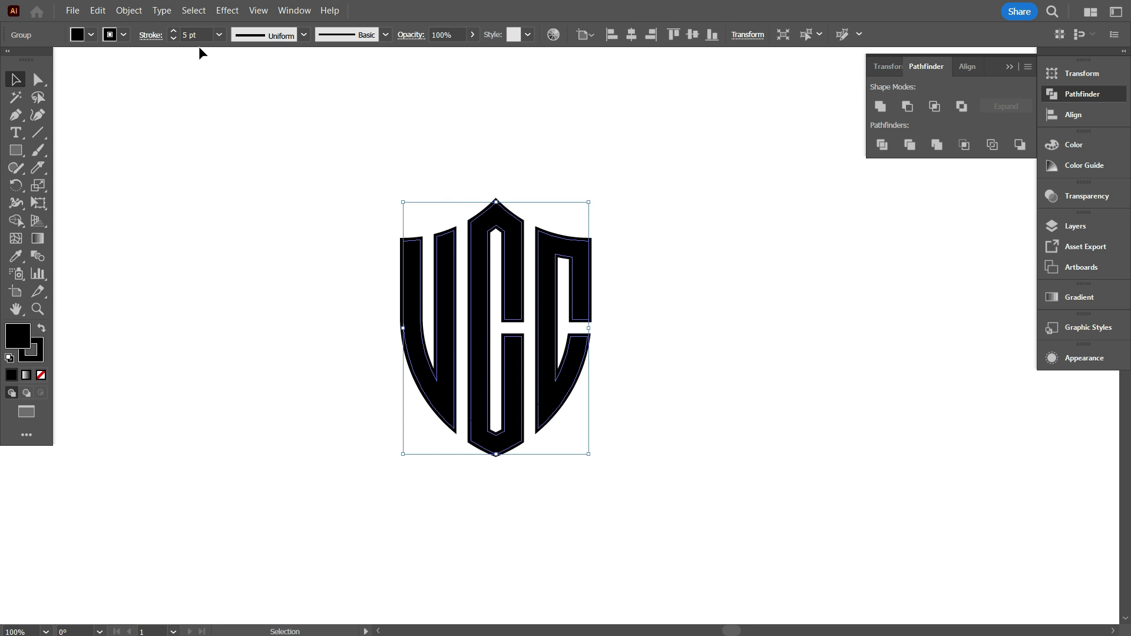
click(226, 270)
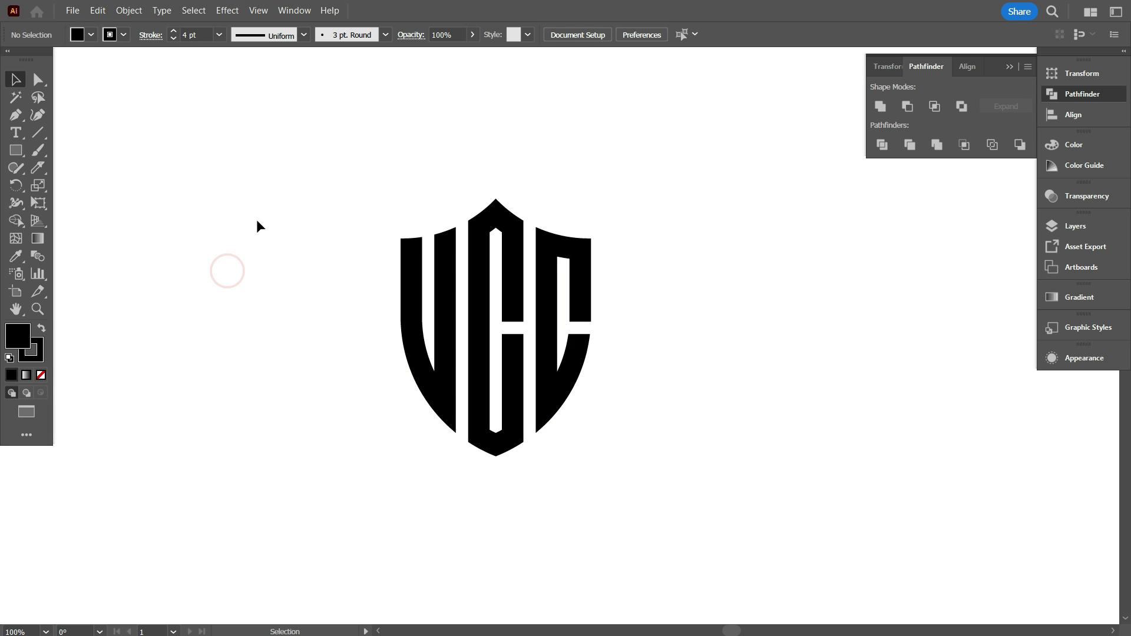
drag(297, 138, 581, 450)
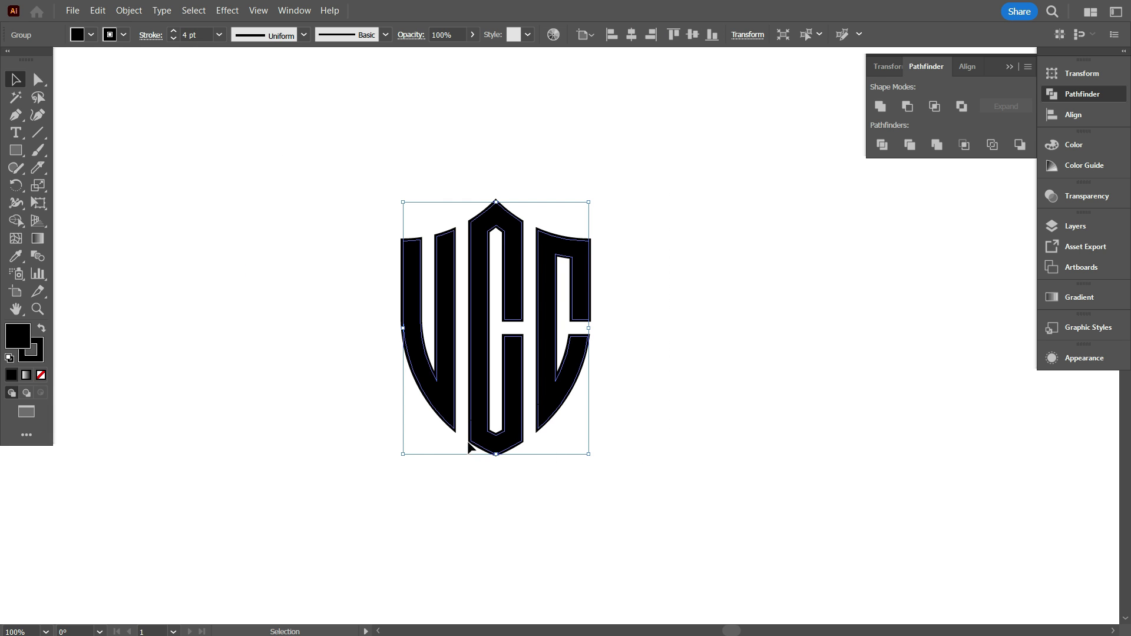
alt+scroll(470, 446, up, 1)
scroll(437, 398, up, 2)
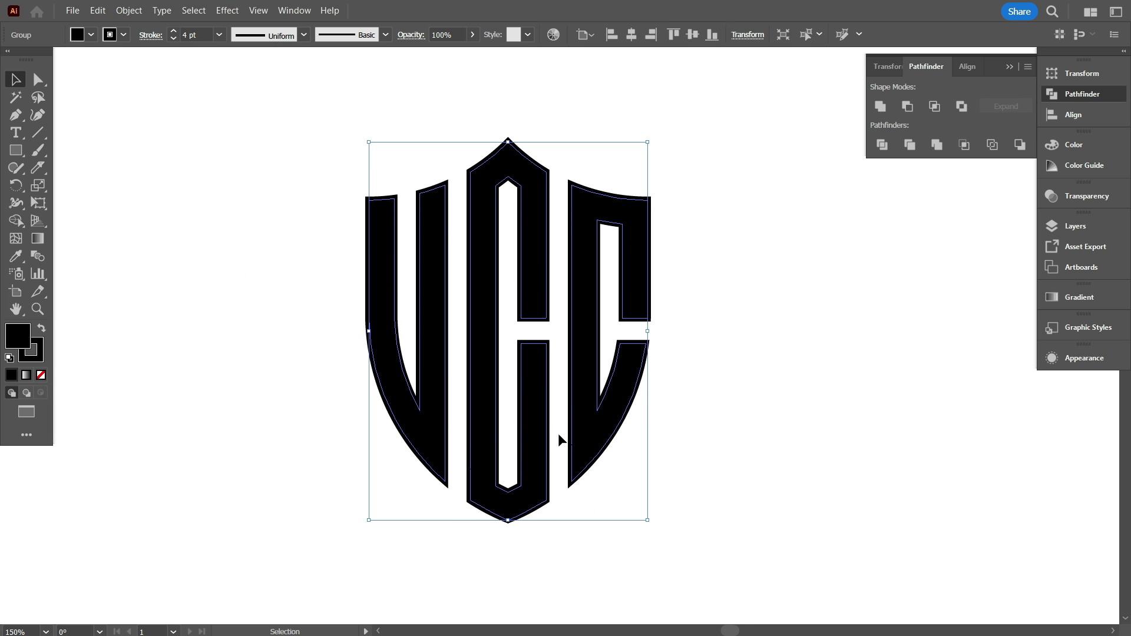
Step: Expand the logo's fill and stroke, Unite the letters with Pathfinder, and nudge the shape up
click(129, 10)
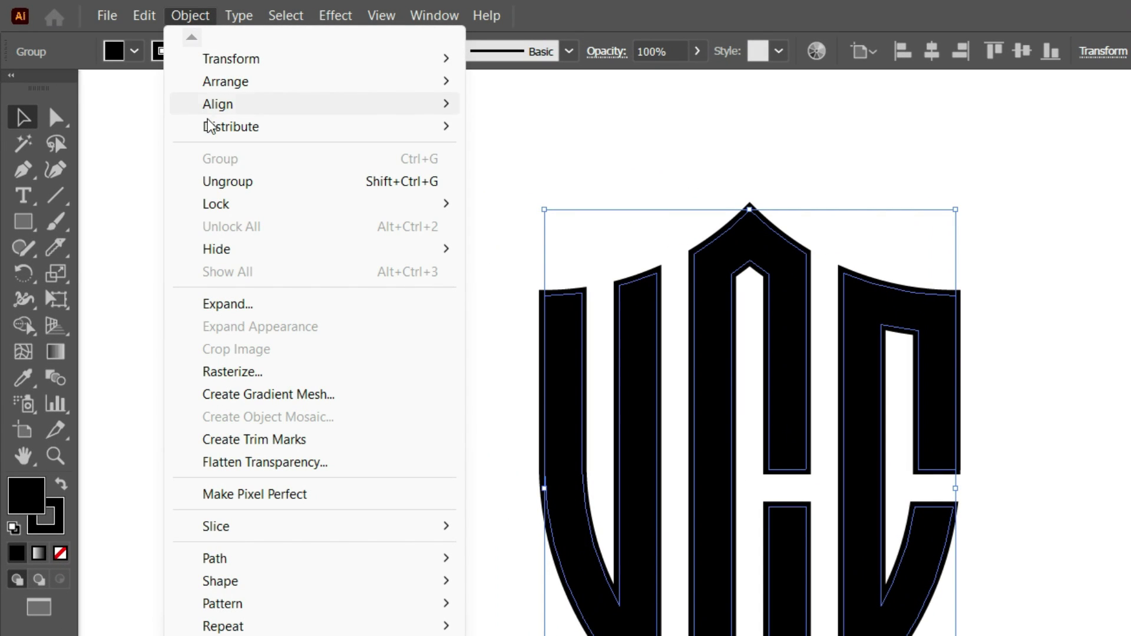
click(248, 304)
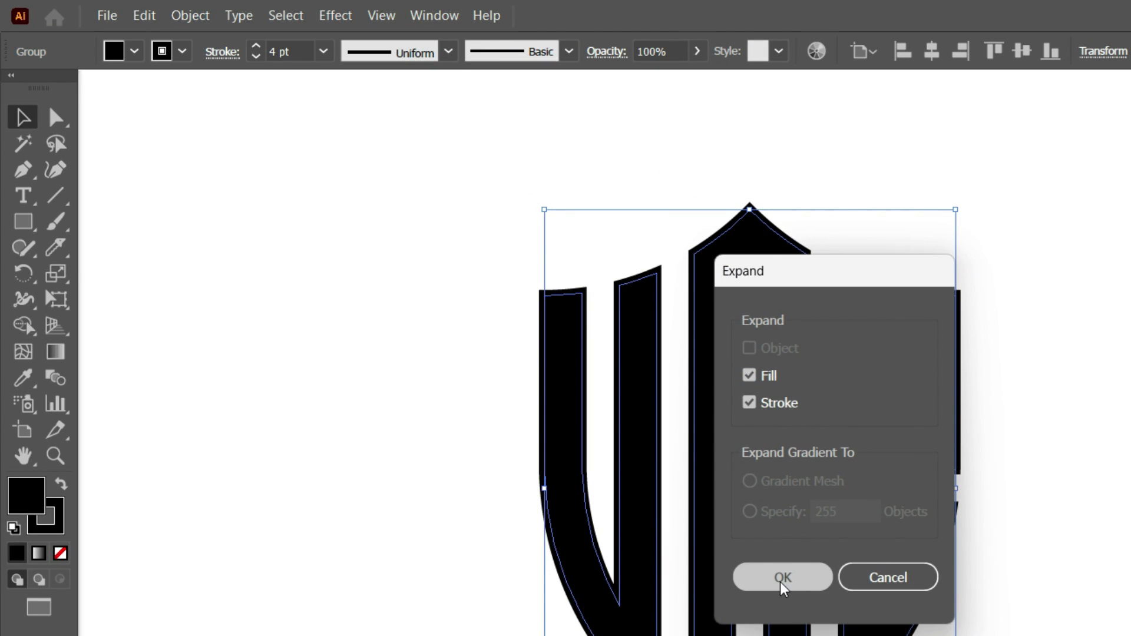
click(779, 582)
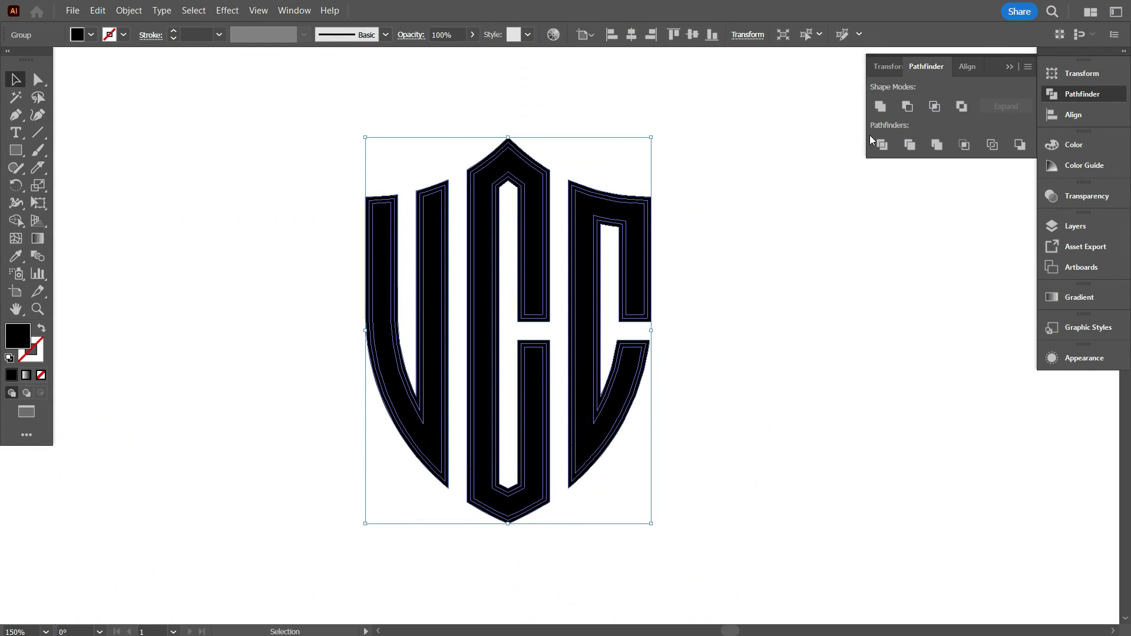
click(880, 106)
key(shift+Up)
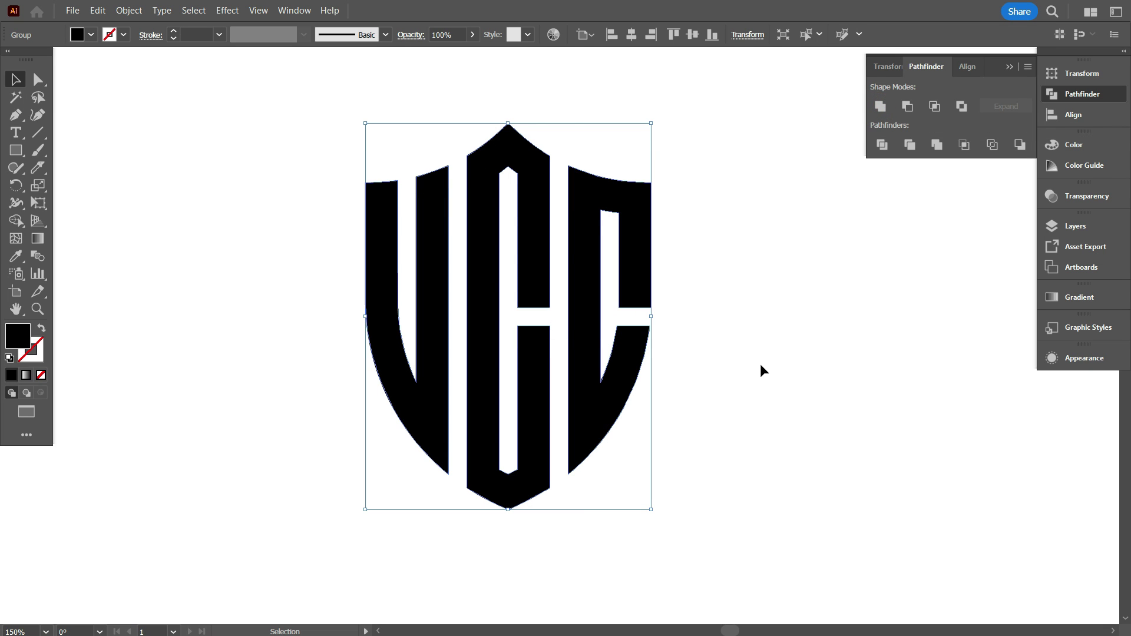
click(760, 364)
Step: Draw a closed triangle with the Pen at the C's inner corner along its curve
scroll(618, 393, down, 2)
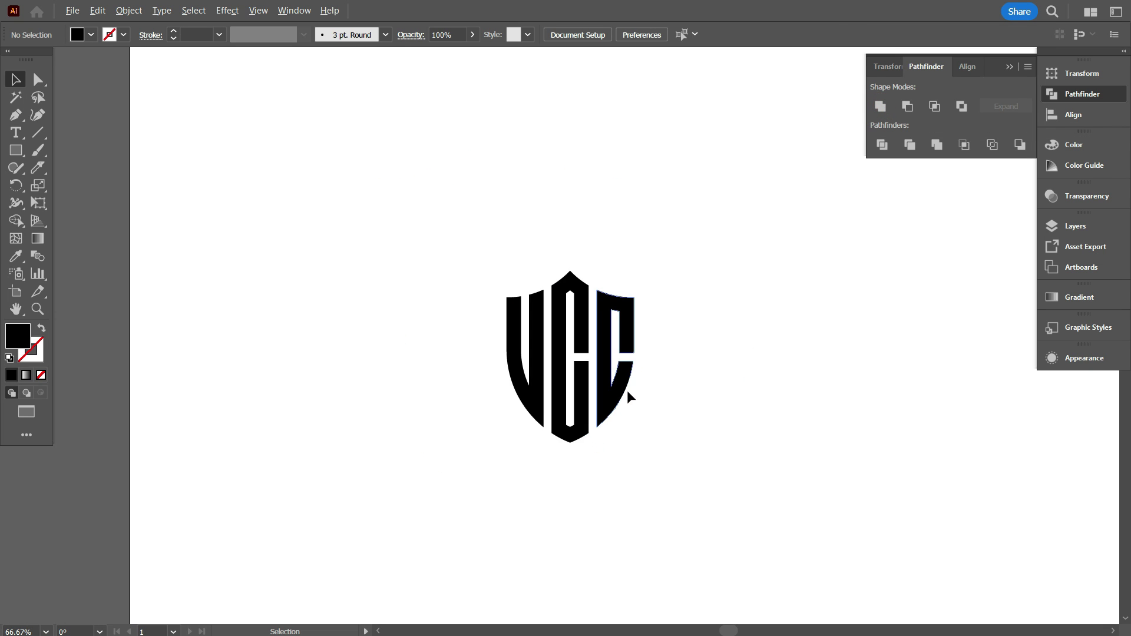
scroll(641, 394, up, 5)
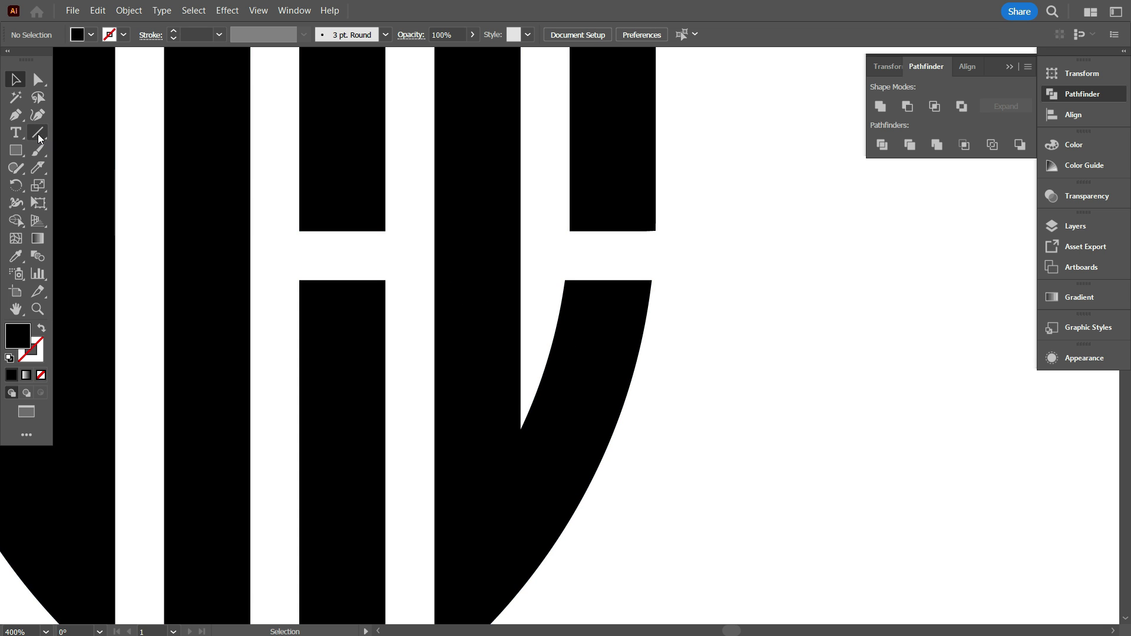
scroll(516, 302, up, 1)
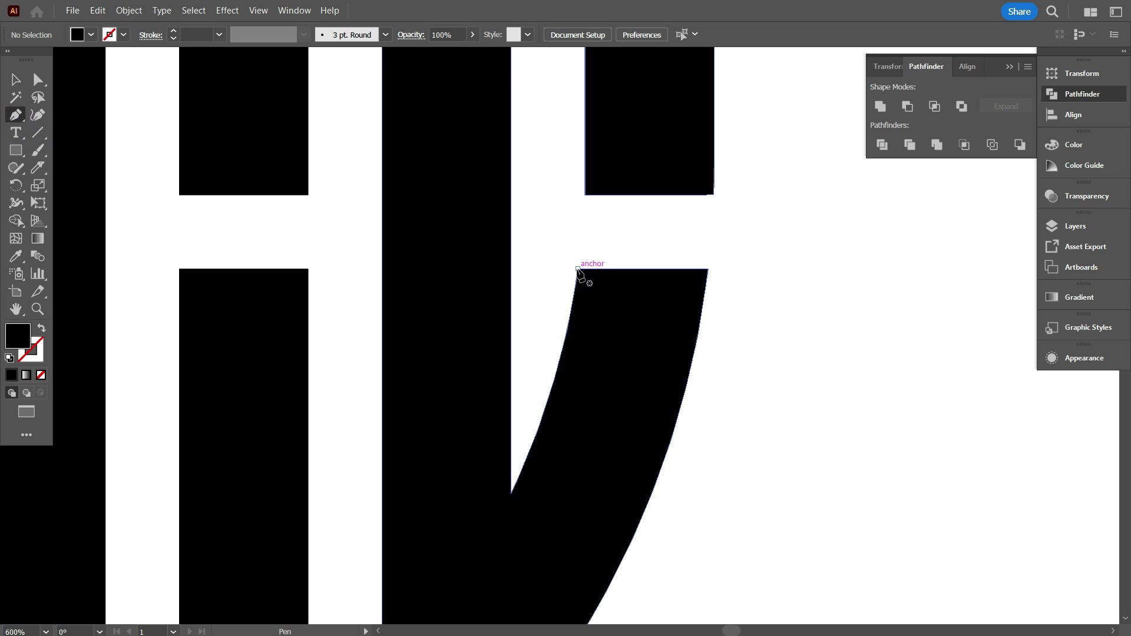
drag(577, 270, 516, 316)
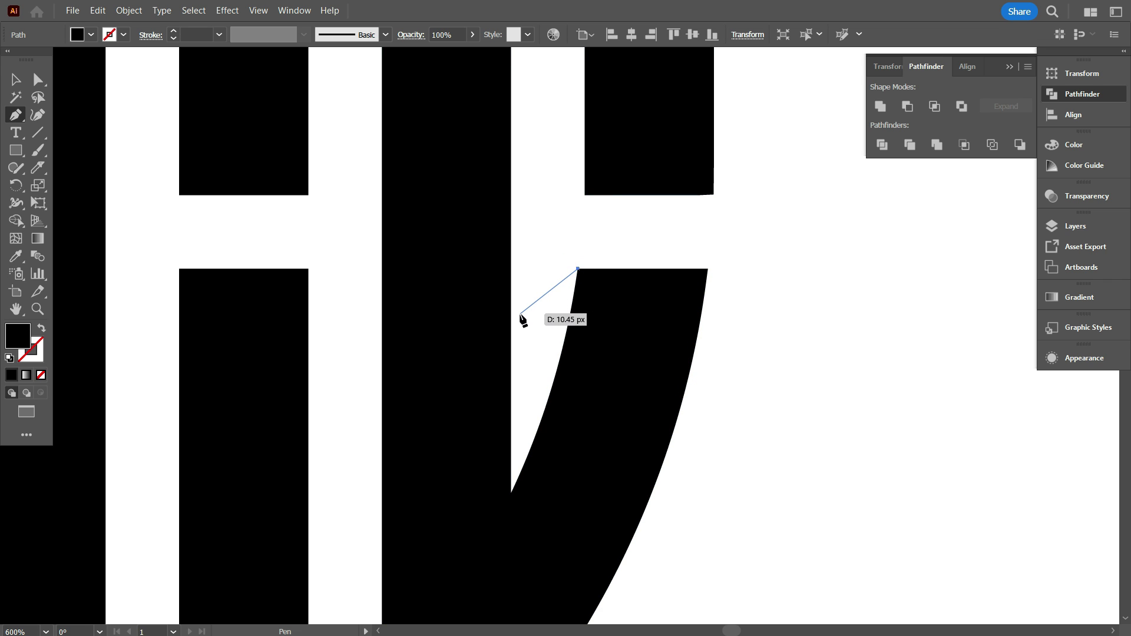
click(515, 316)
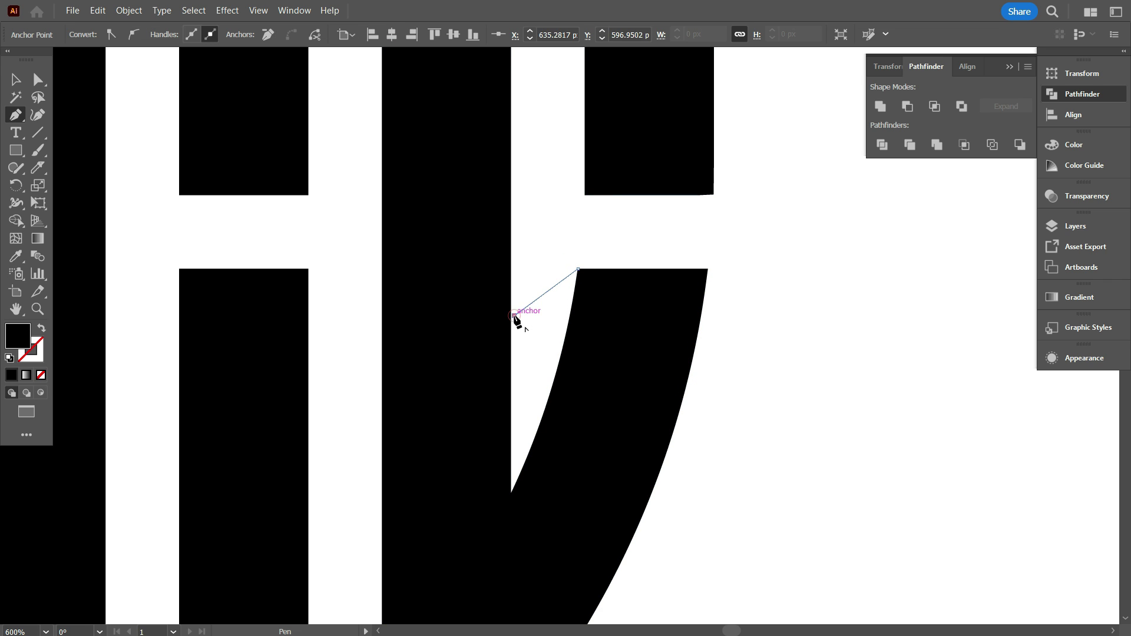
drag(611, 317, 589, 289)
click(578, 269)
Step: Return to the Selection tool and marquee-select the triangle together with the shield letters
scroll(609, 331, down, 3)
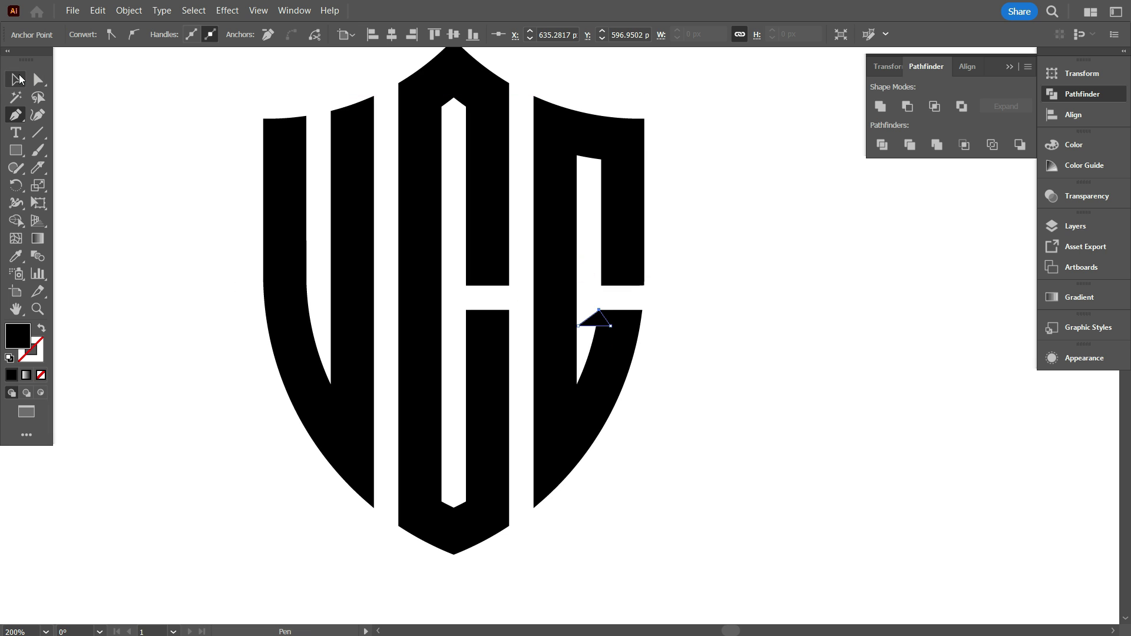
click(16, 79)
click(141, 221)
scroll(139, 214, down, 2)
scroll(373, 408, down, 1)
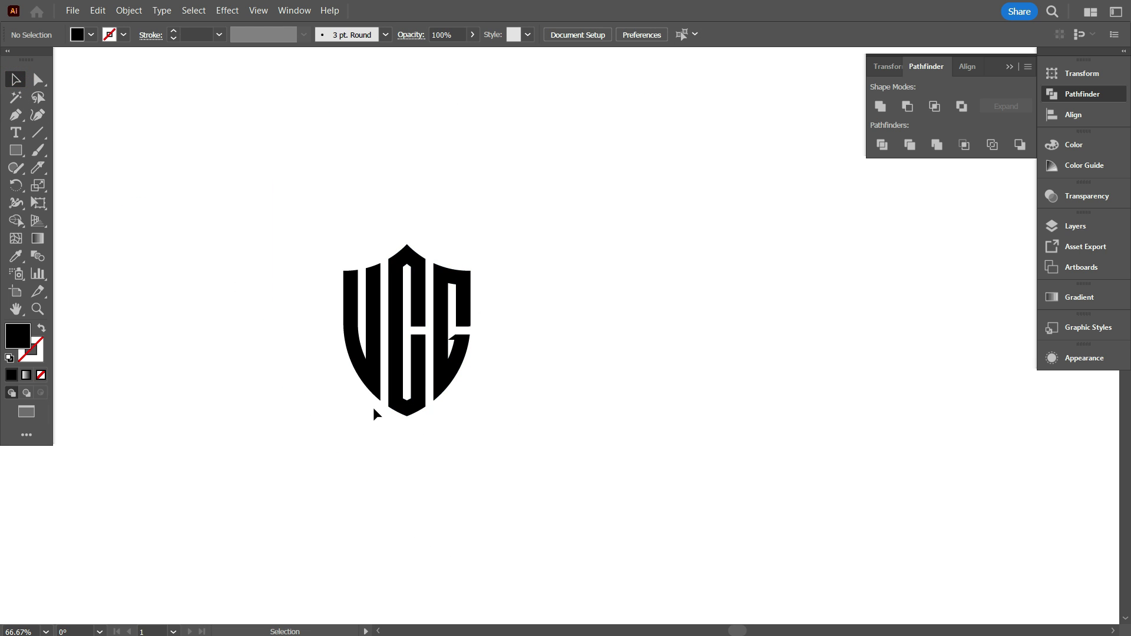
scroll(371, 397, up, 1)
drag(551, 362, 502, 286)
Step: Centre the shield monogram horizontally and vertically on the artboard and enlarge it
click(793, 225)
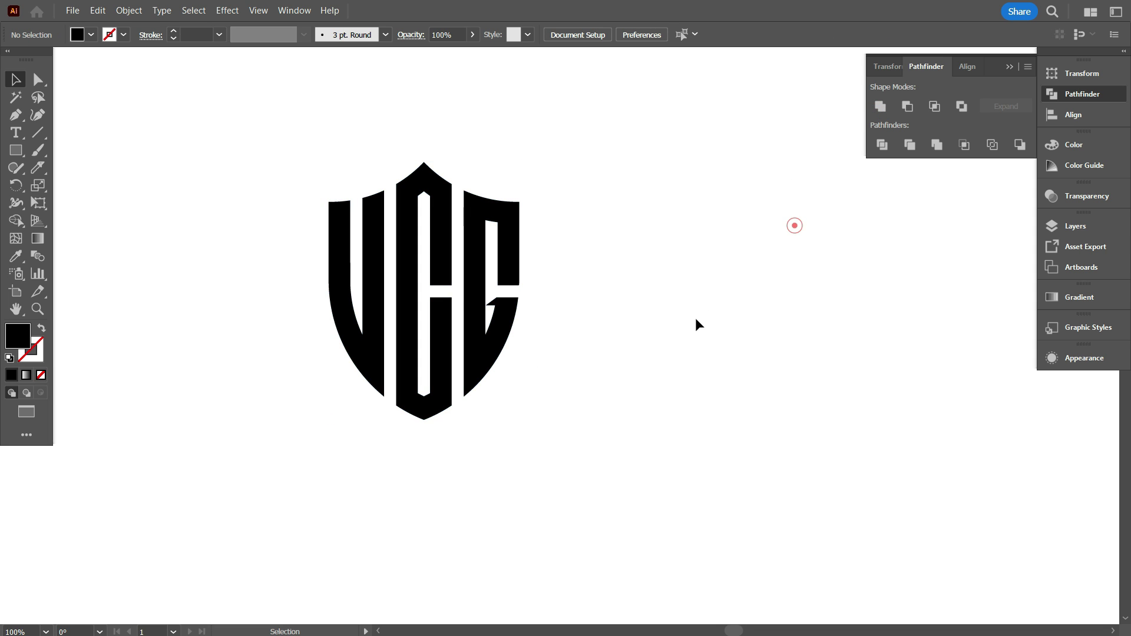
scroll(581, 342, down, 4)
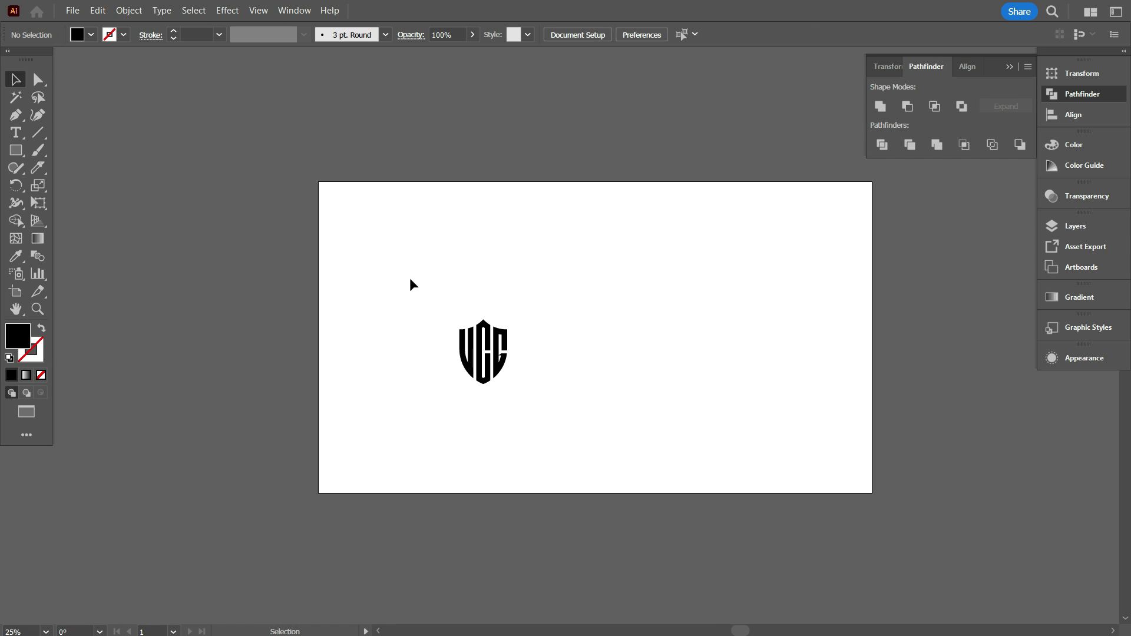
drag(420, 248, 606, 409)
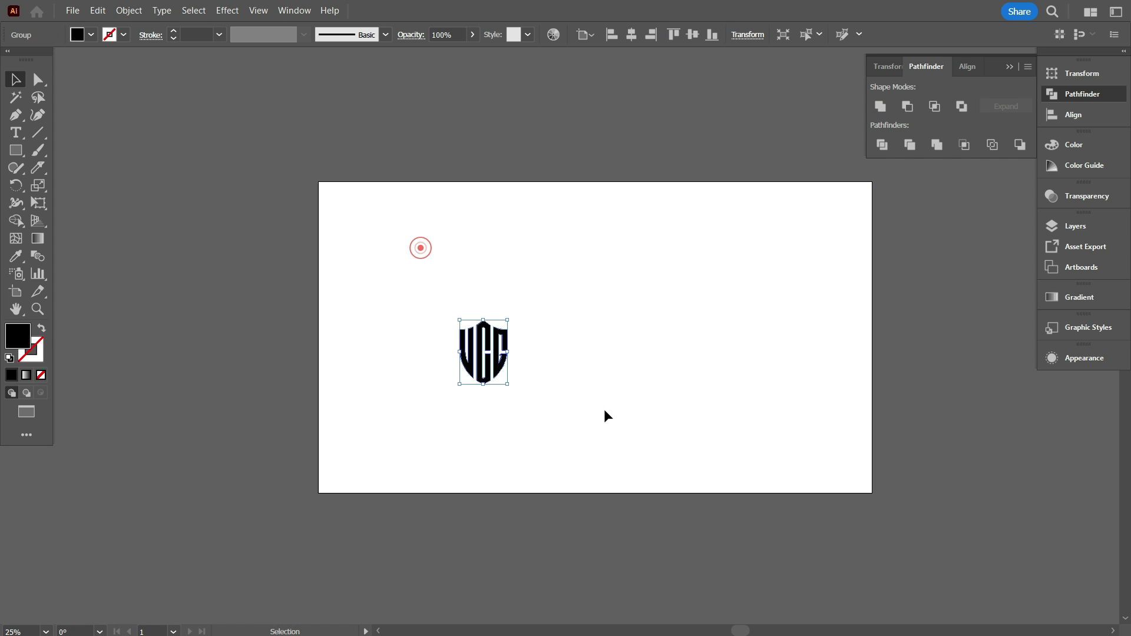
click(632, 35)
click(693, 34)
drag(621, 340, 629, 341)
click(680, 341)
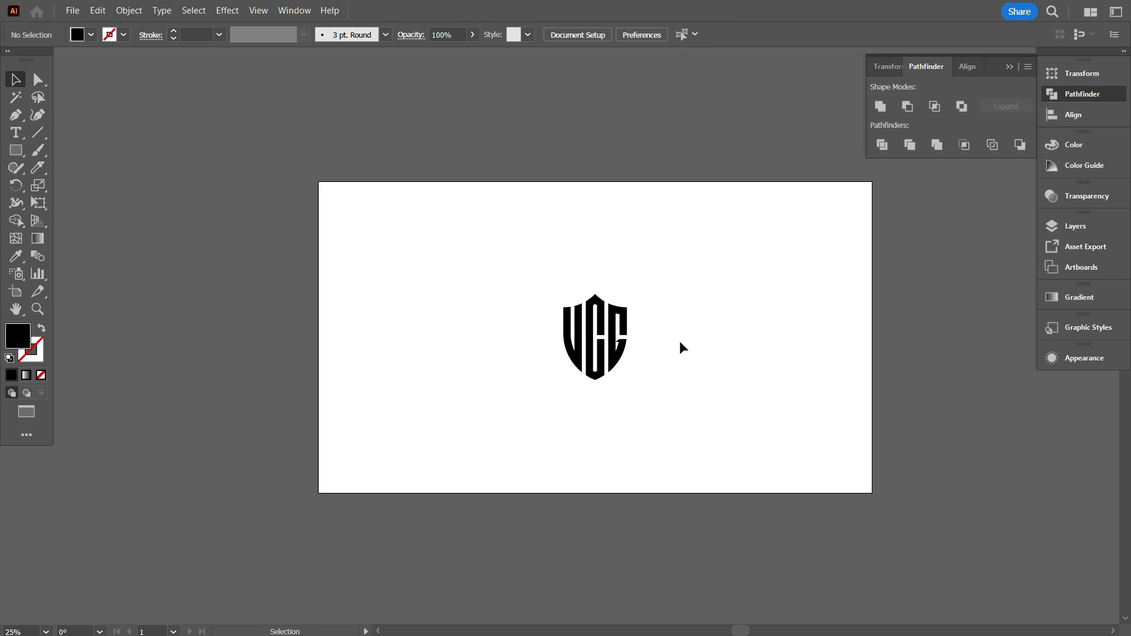
Step: Draw a black rectangle covering the whole artboard and send it to the back
click(16, 151)
drag(318, 181, 871, 492)
right_click(643, 251)
mouse_move(723, 515)
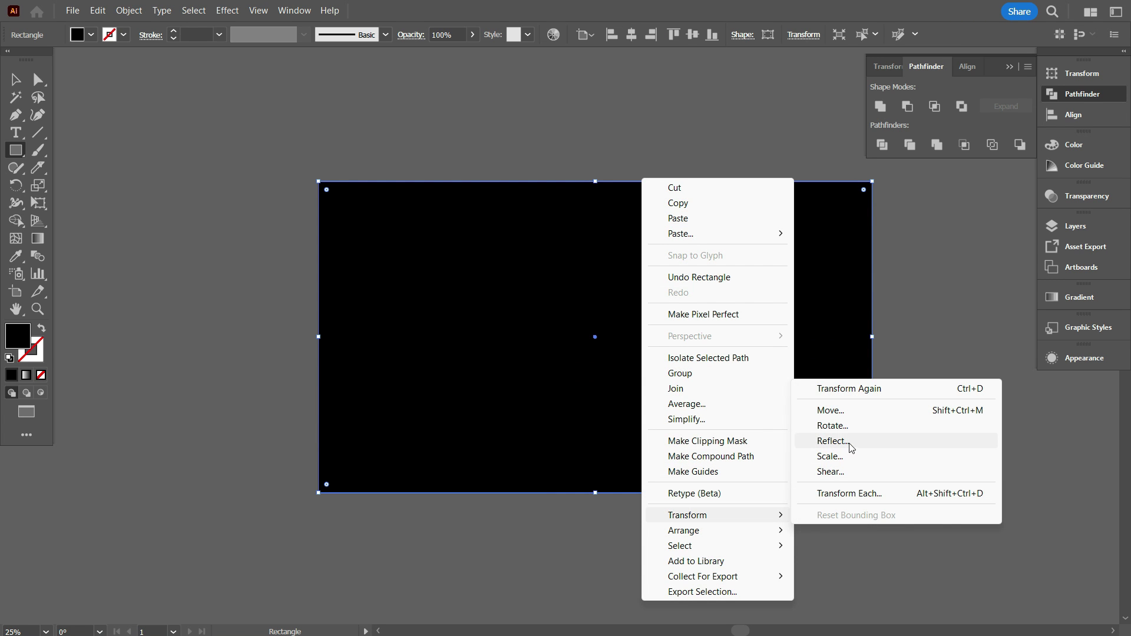
mouse_move(734, 540)
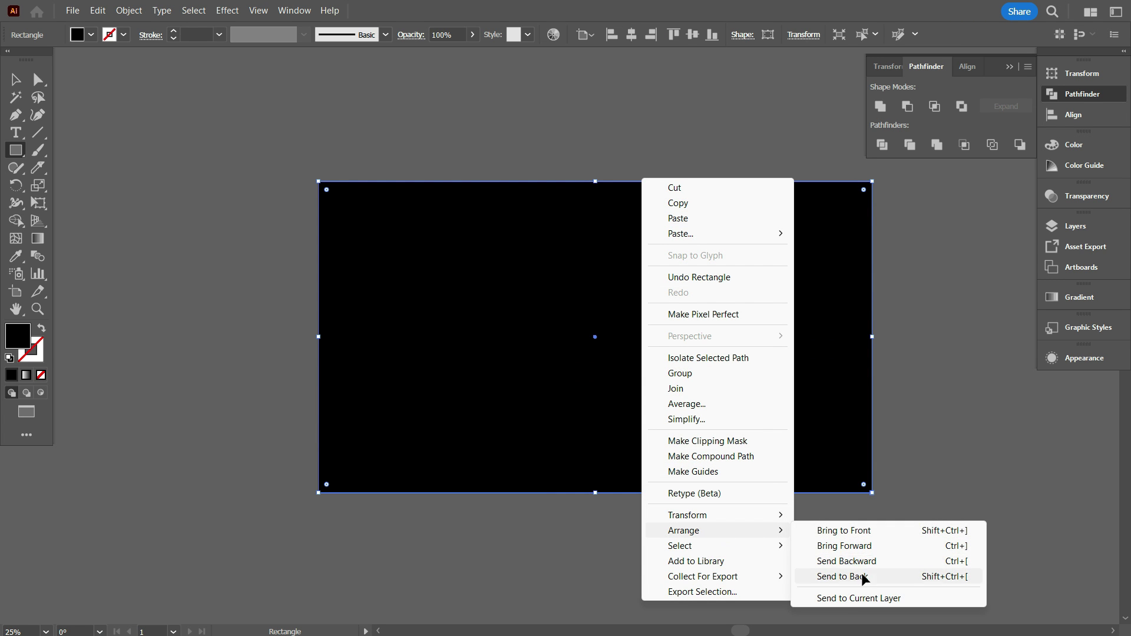
click(860, 577)
click(16, 79)
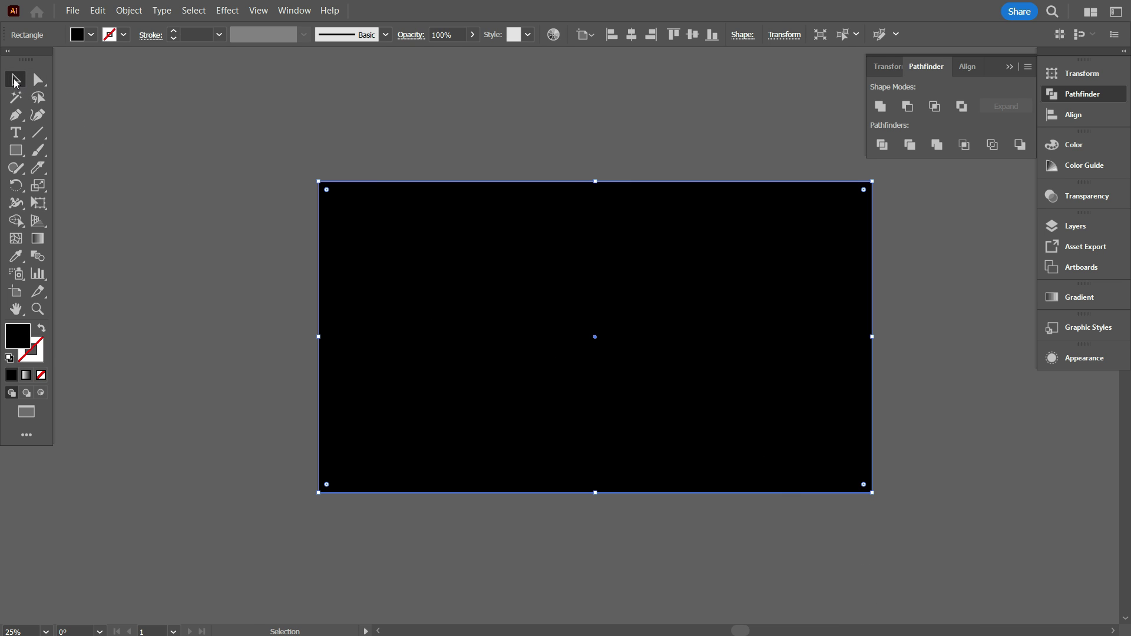
key(ctrl+shift+a)
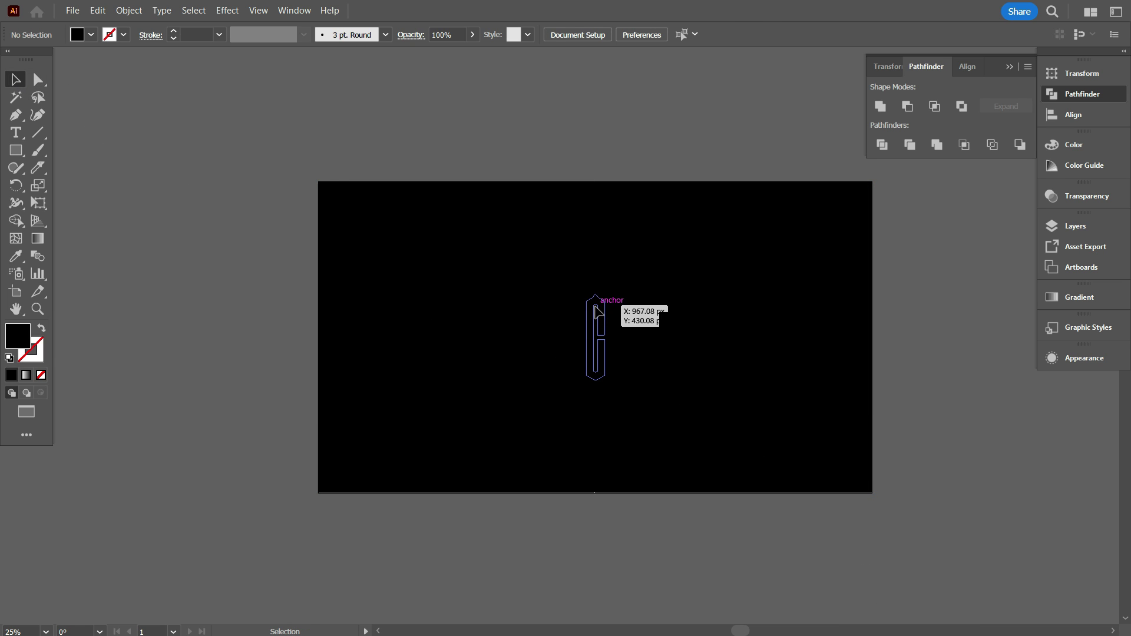
Step: Change the monogram letters' fill to white from the Fill swatches, then zoom in
click(596, 306)
click(91, 35)
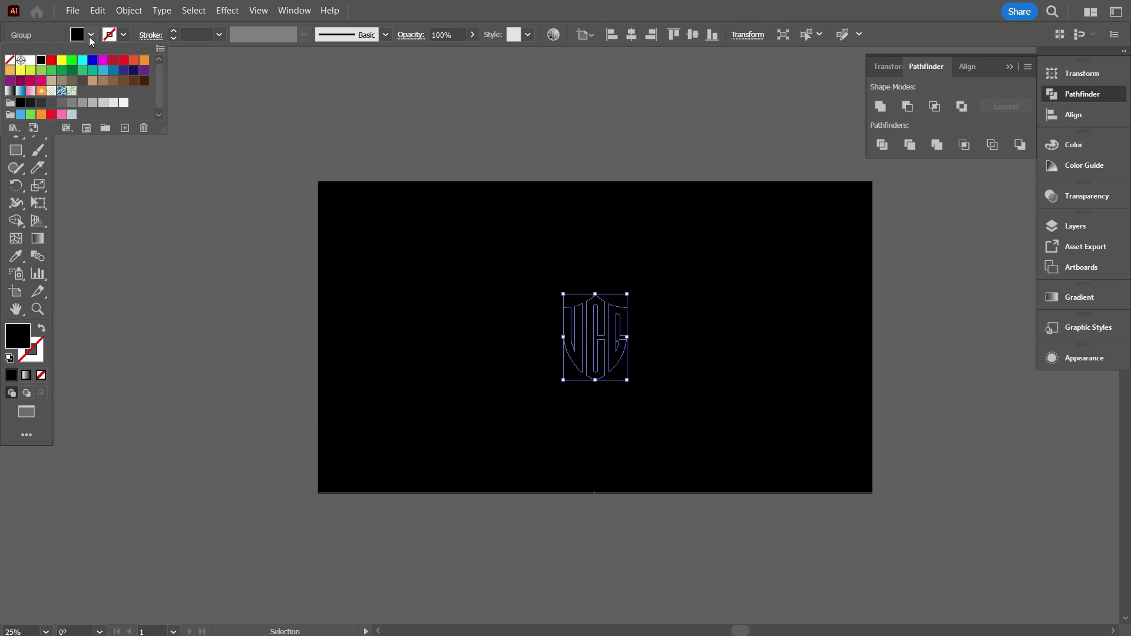
click(30, 60)
click(174, 210)
scroll(733, 403, up, 1)
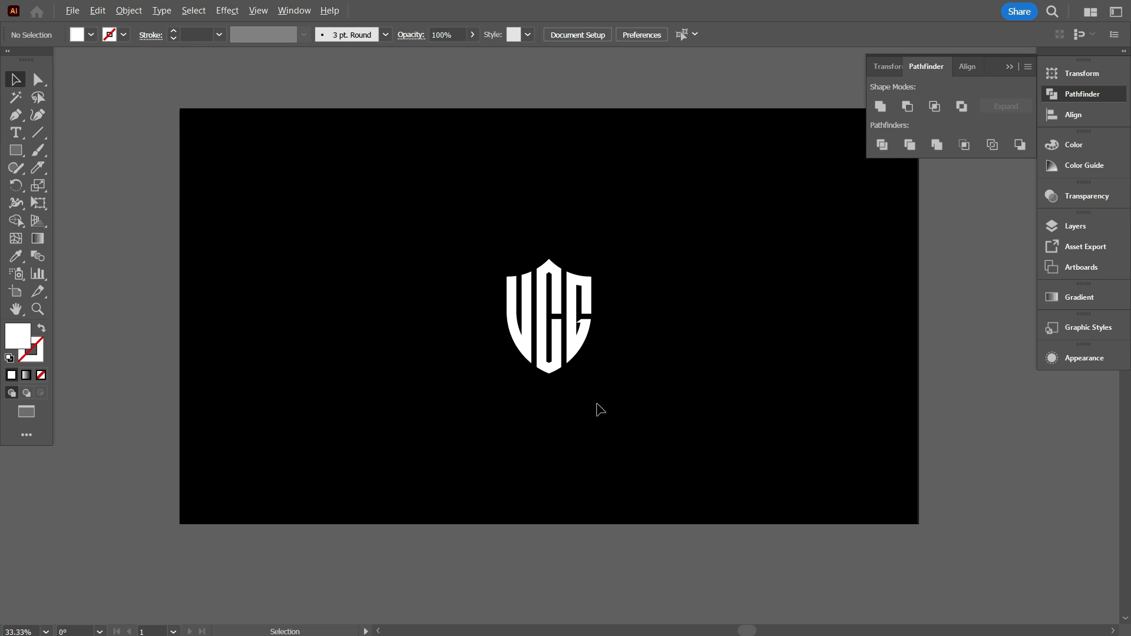
scroll(600, 410, up, 4)
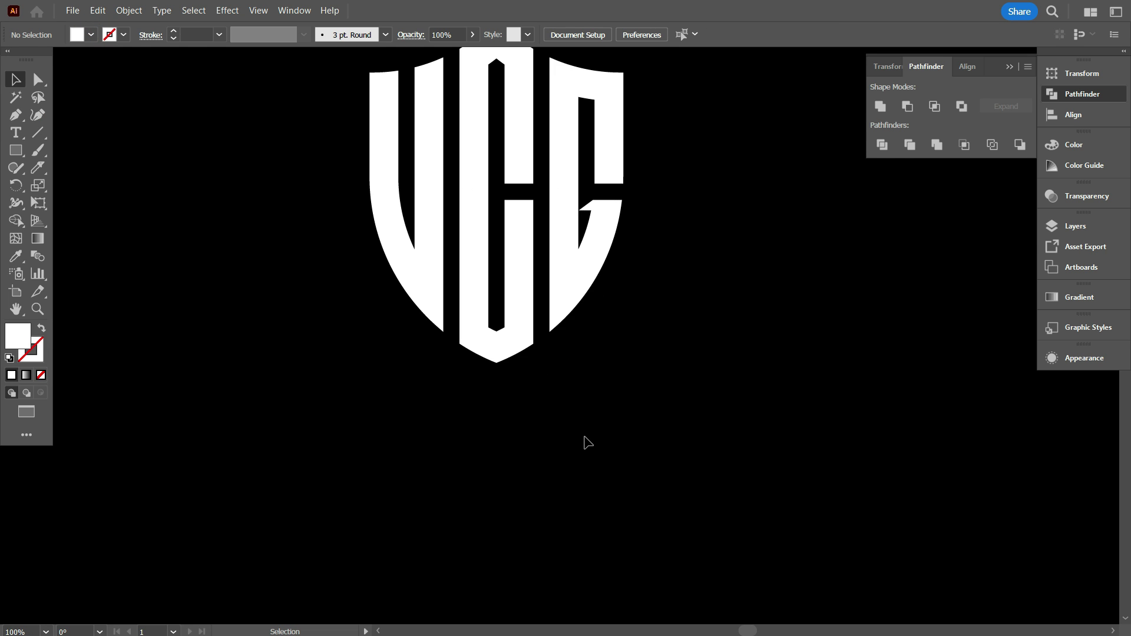
scroll(592, 441, down, 1)
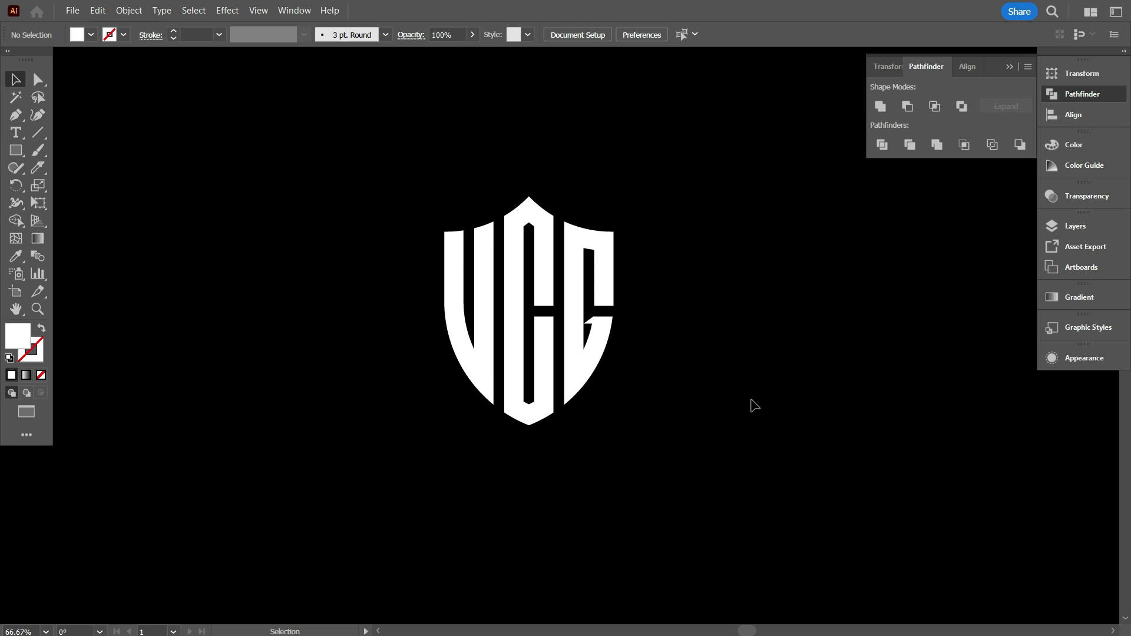